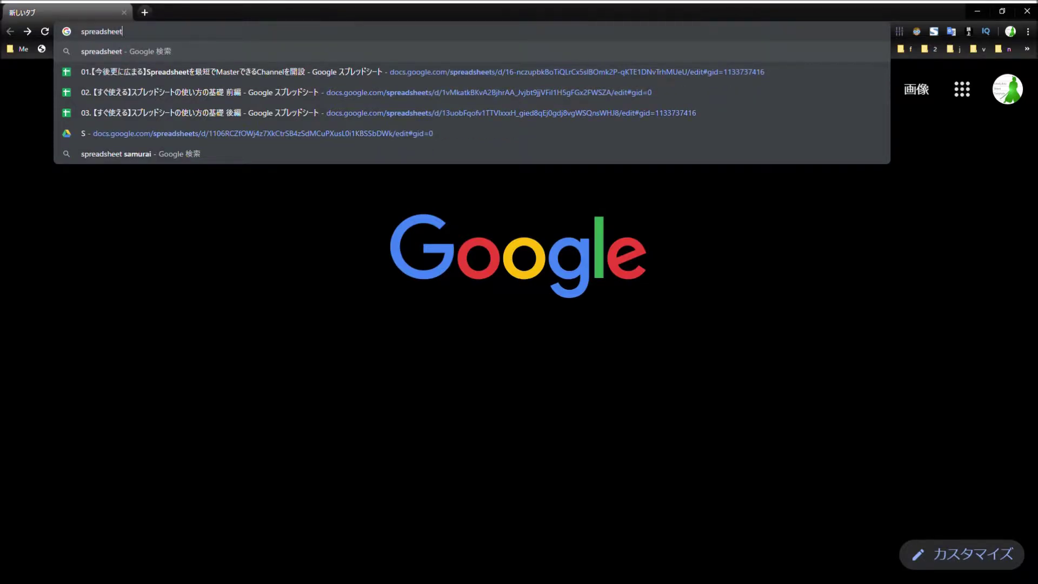
- Search the web for "spreadsheet", go to Google Sheets for personal use and create a blank spreadsheet
key("Return")
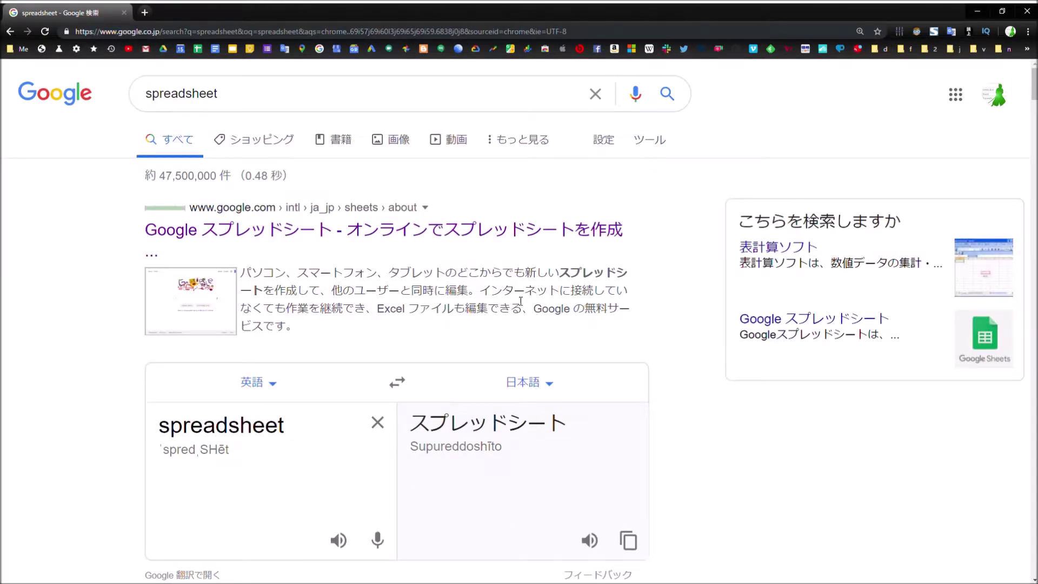
left_click(498, 236)
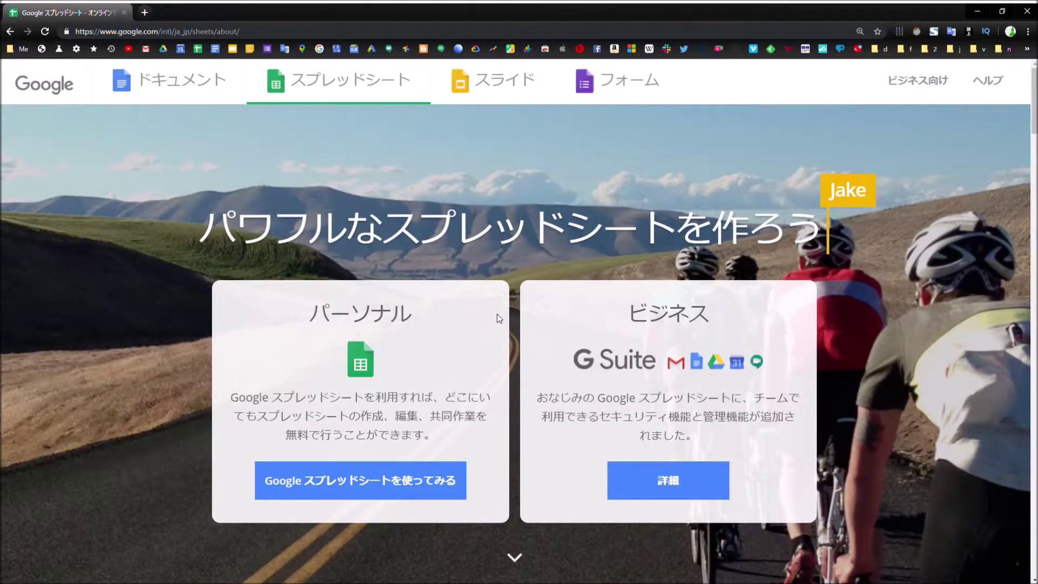
left_click(440, 499)
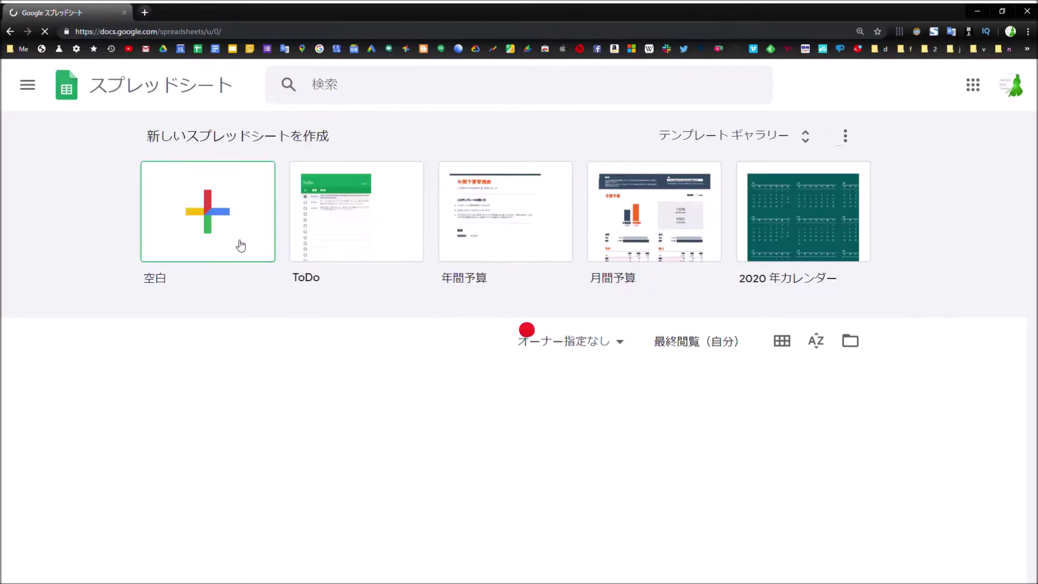
left_click(241, 246)
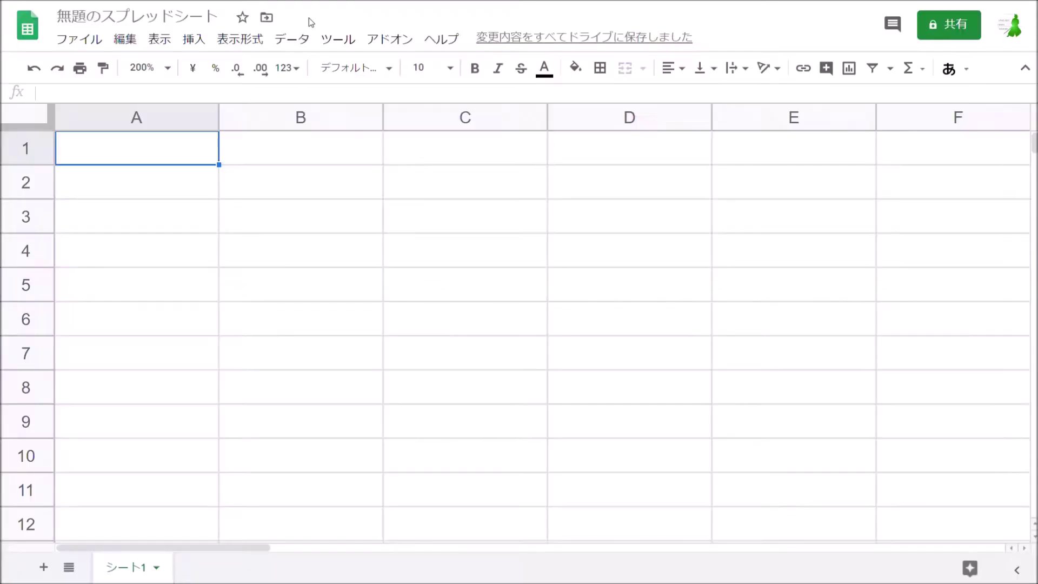
- Rename the untitled spreadsheet as test1
left_click(201, 20)
type("test")
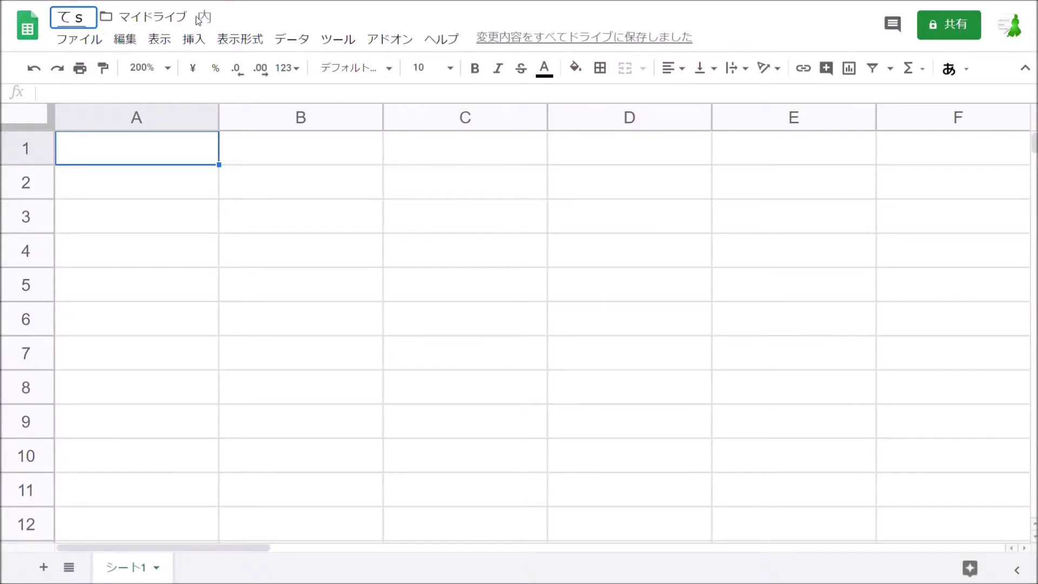
type("1")
key("F10")
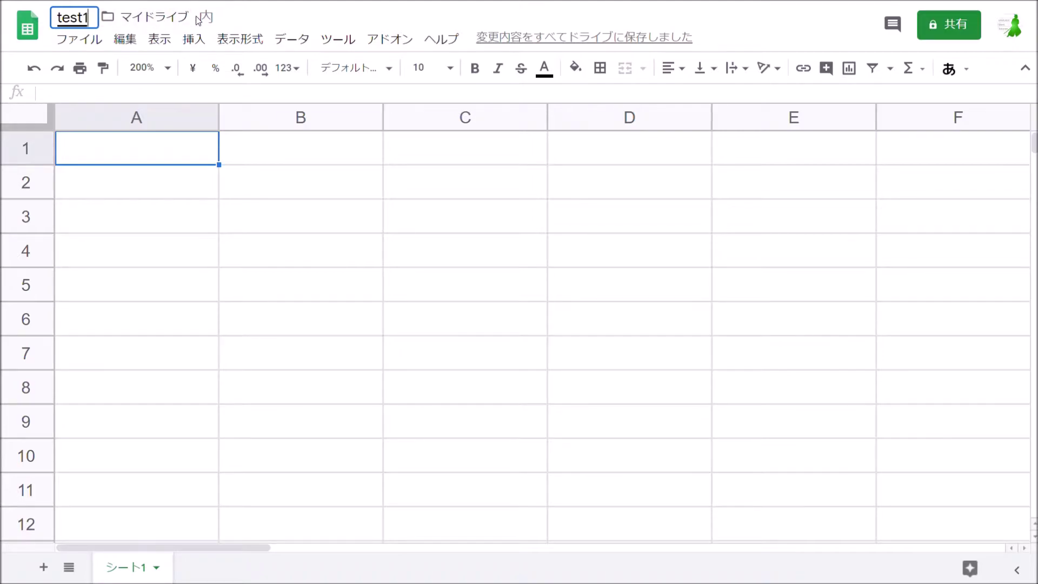
key("Return")
key("Return")
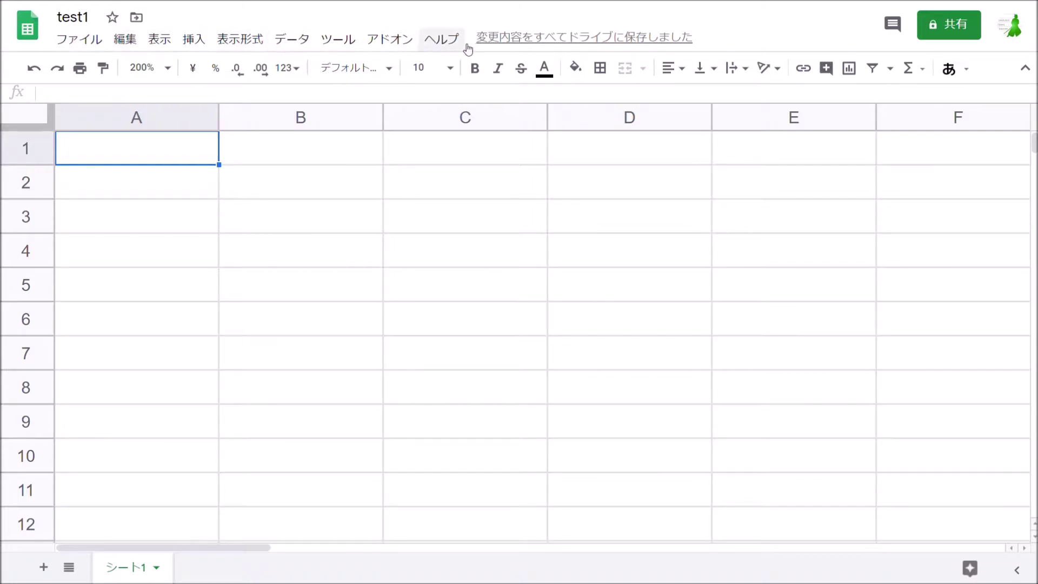
left_click(95, 47)
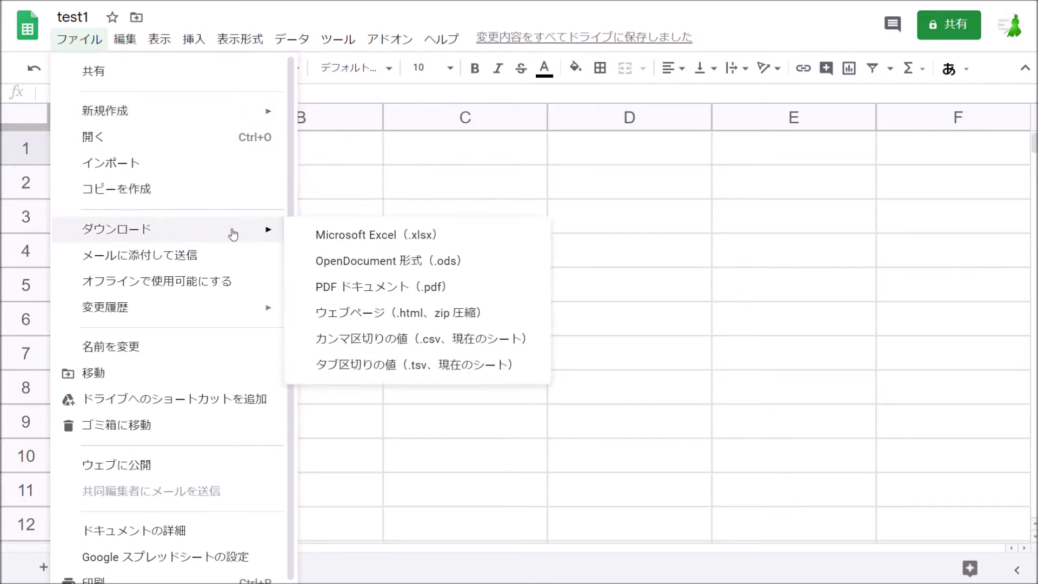
mouse_move(125, 39)
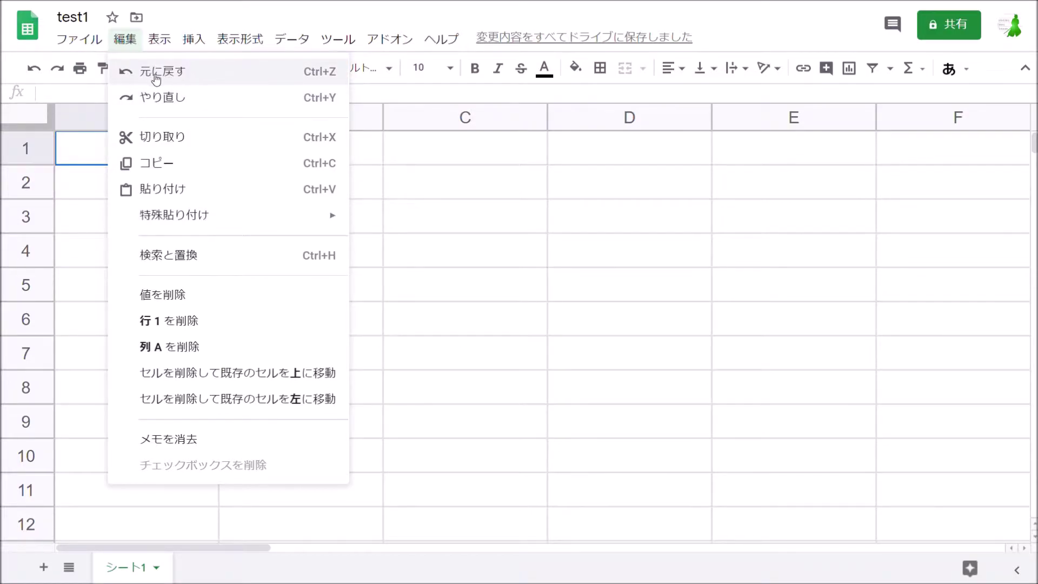
mouse_move(164, 45)
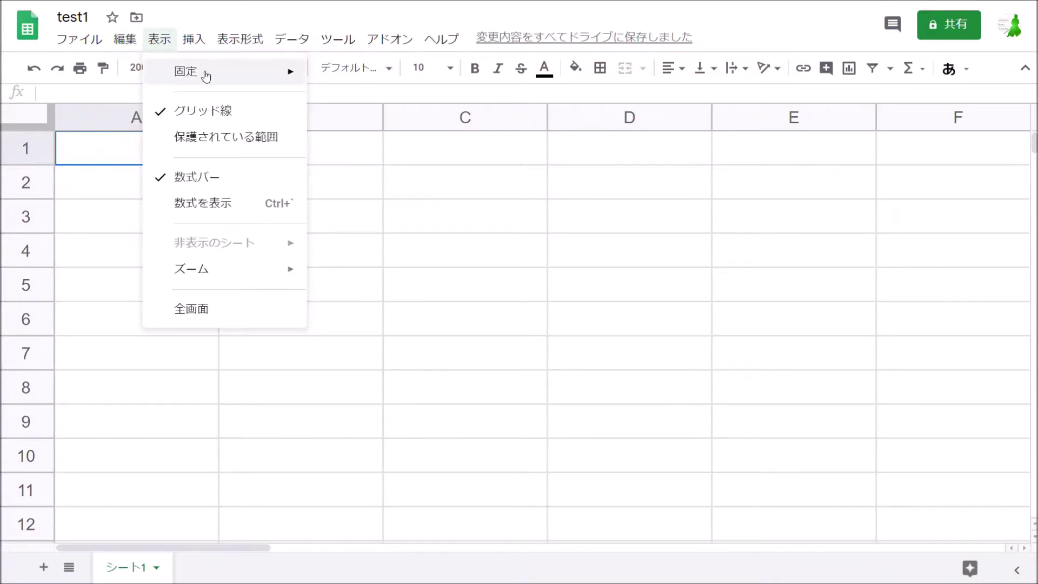
mouse_move(207, 76)
mouse_move(269, 271)
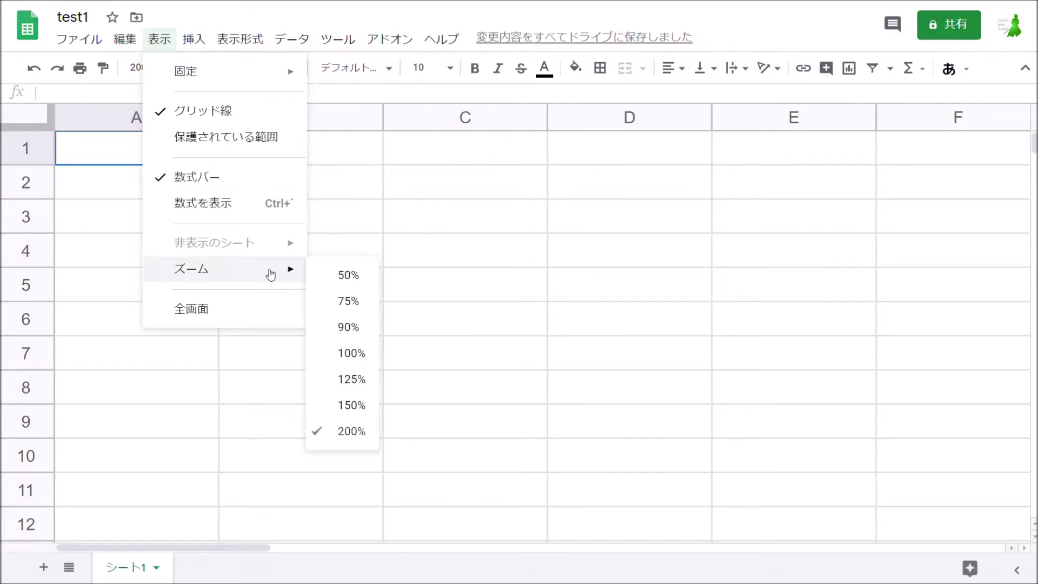
mouse_move(193, 38)
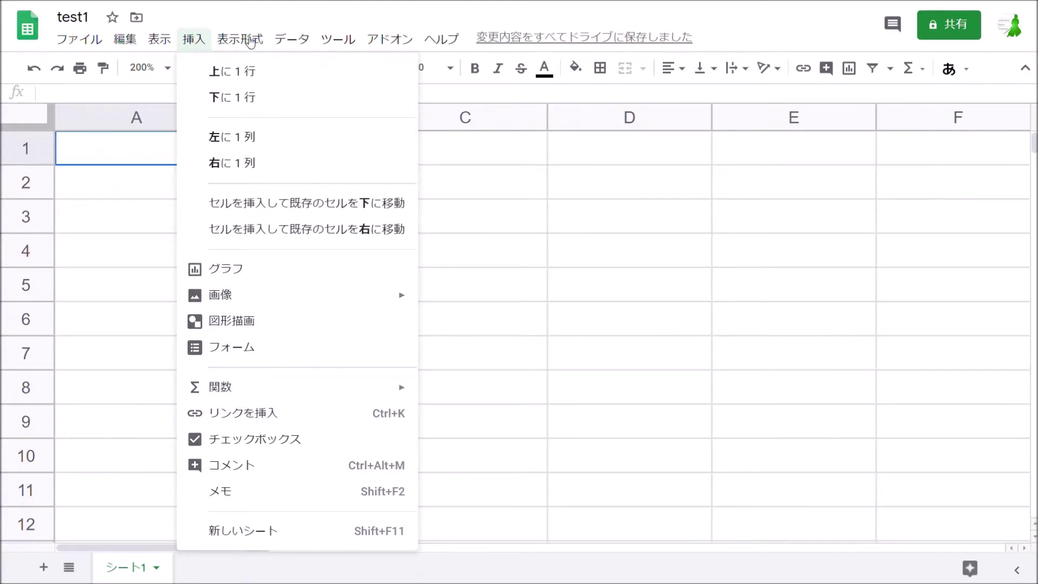
mouse_move(250, 41)
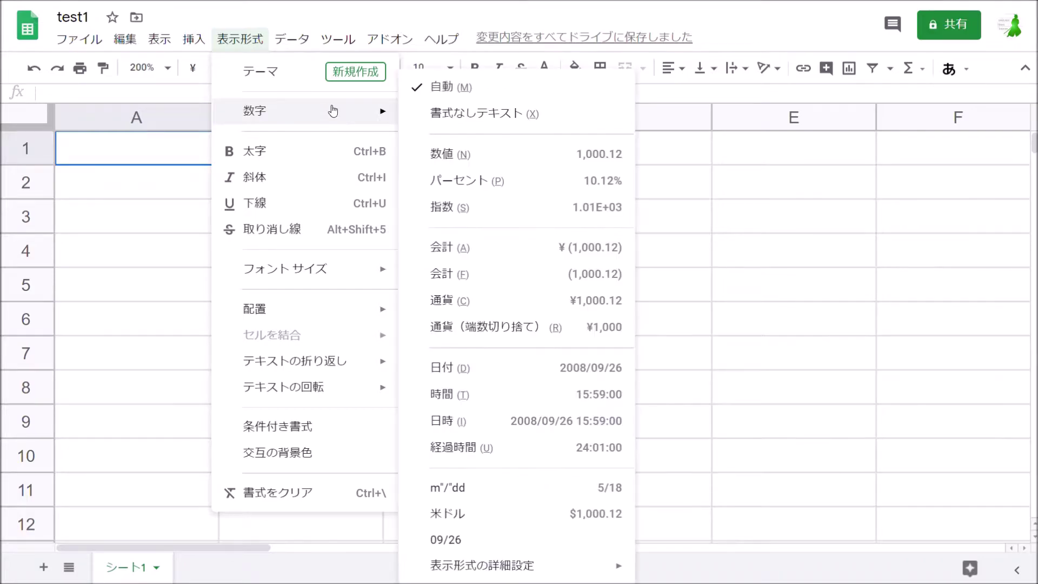
mouse_move(364, 275)
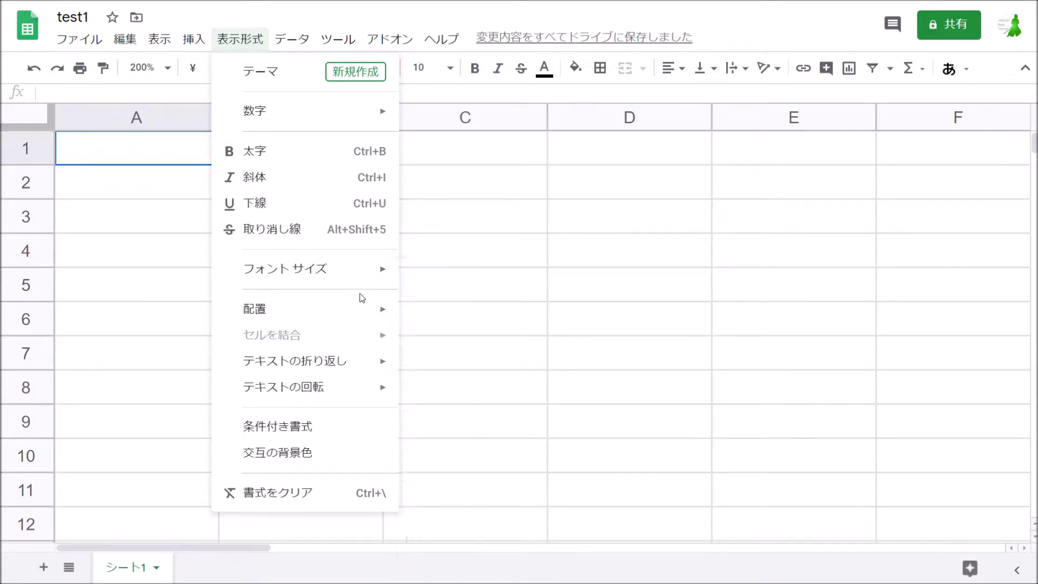
mouse_move(303, 45)
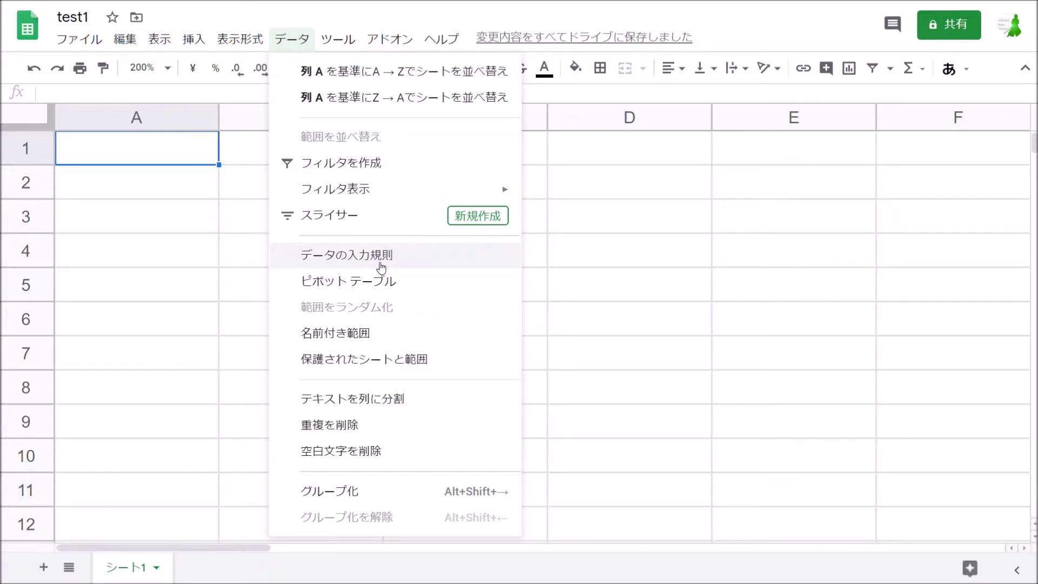
mouse_move(338, 43)
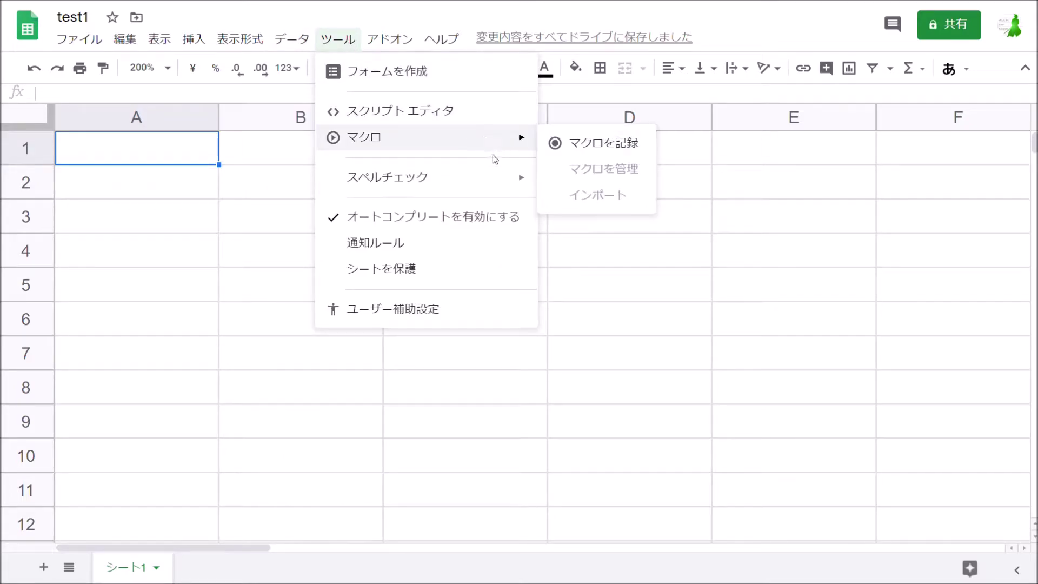
mouse_move(496, 176)
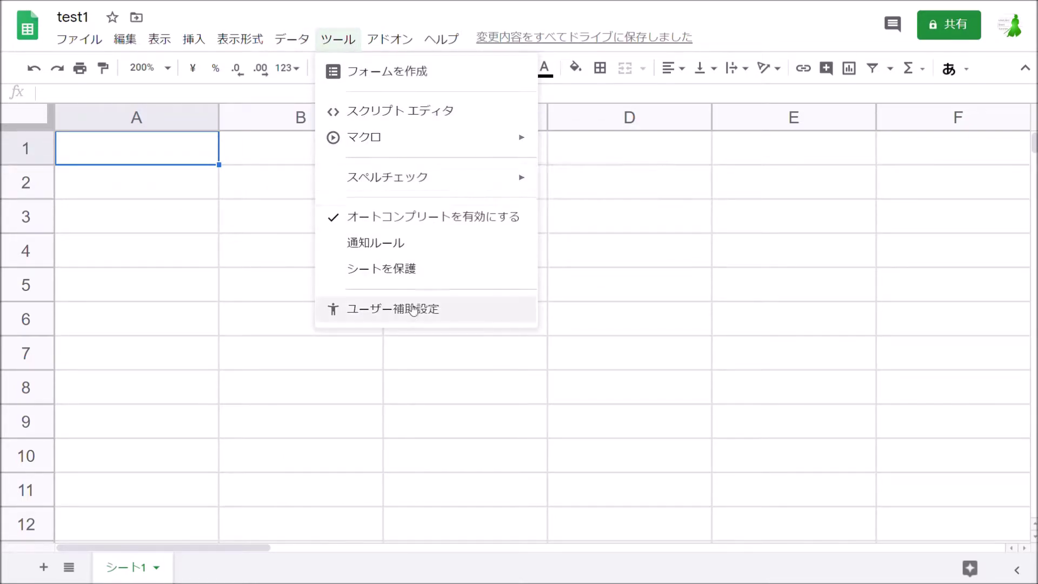
mouse_move(406, 40)
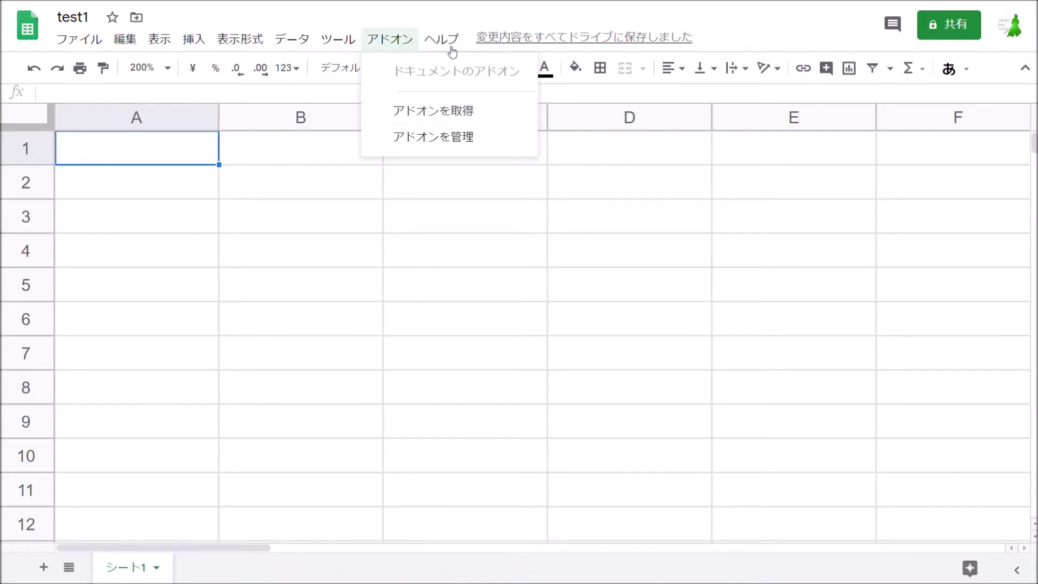
mouse_move(446, 41)
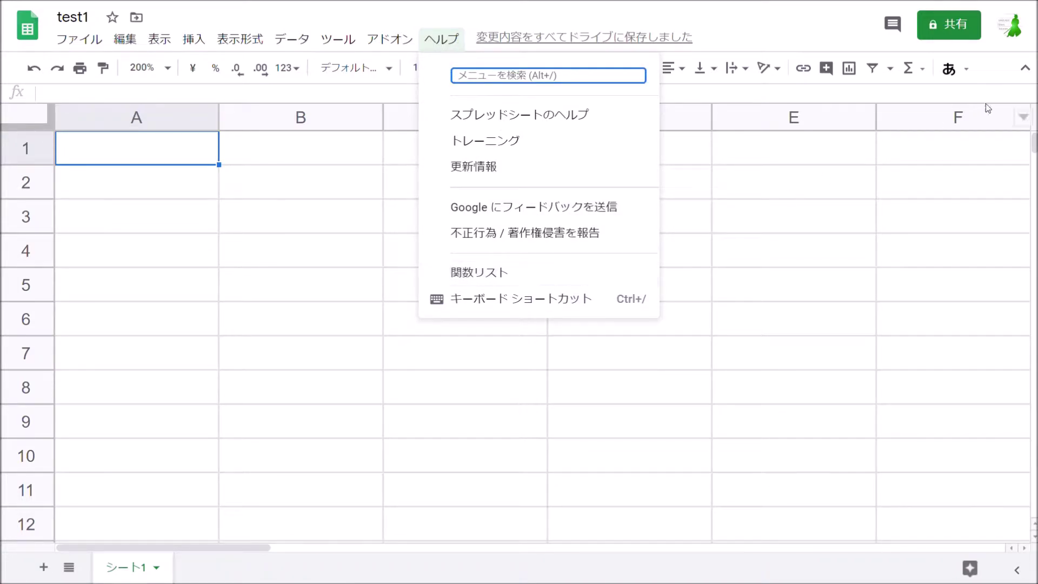
- Collapse the document header with its title and menus to give the grid more room
key("ctrl+shift+f")
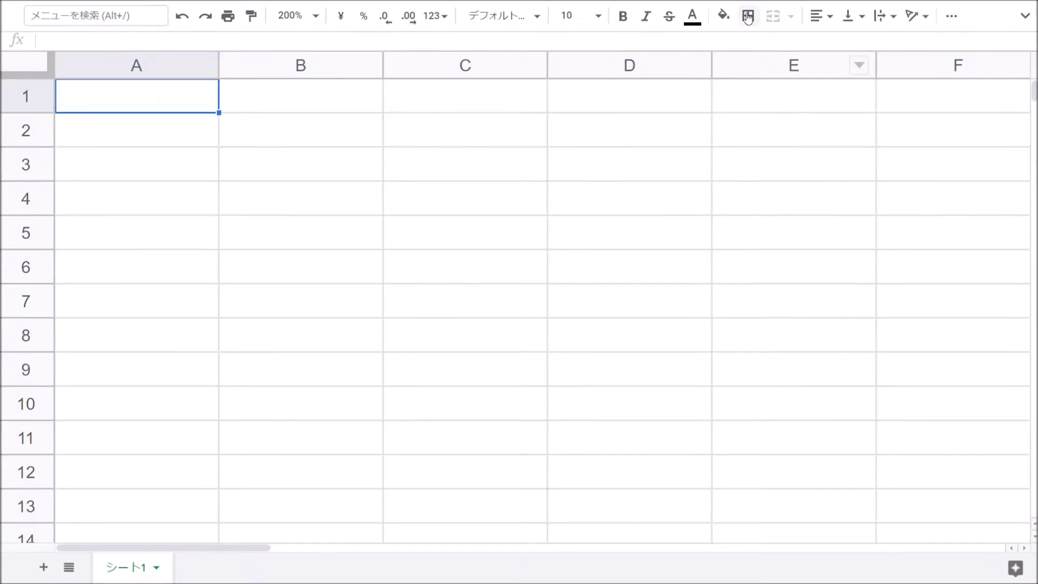
left_click(1030, 20)
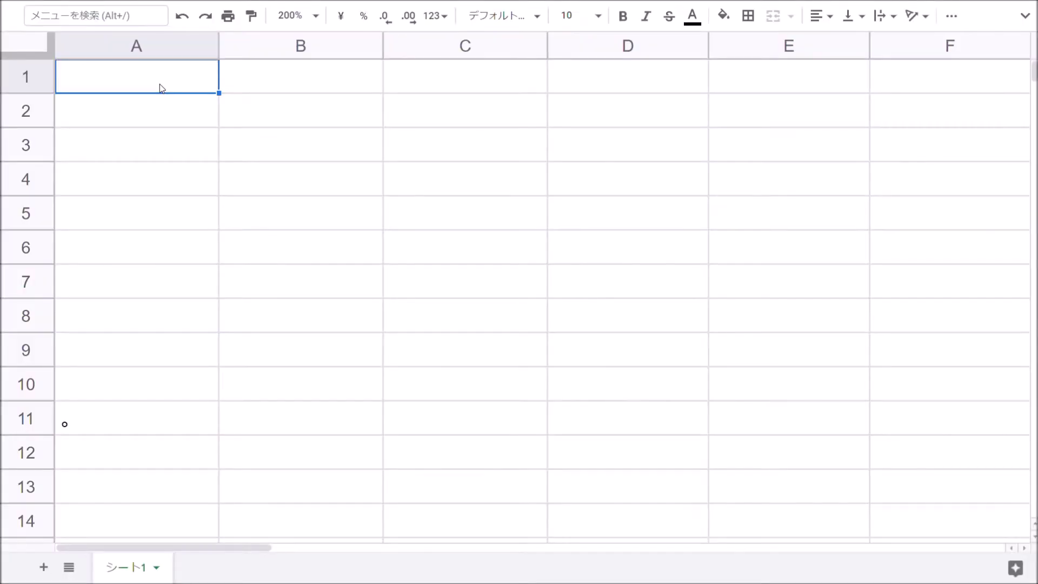
- Enter the text 文字を編集する in cell A1
type("もじ")
type("wohennsh")
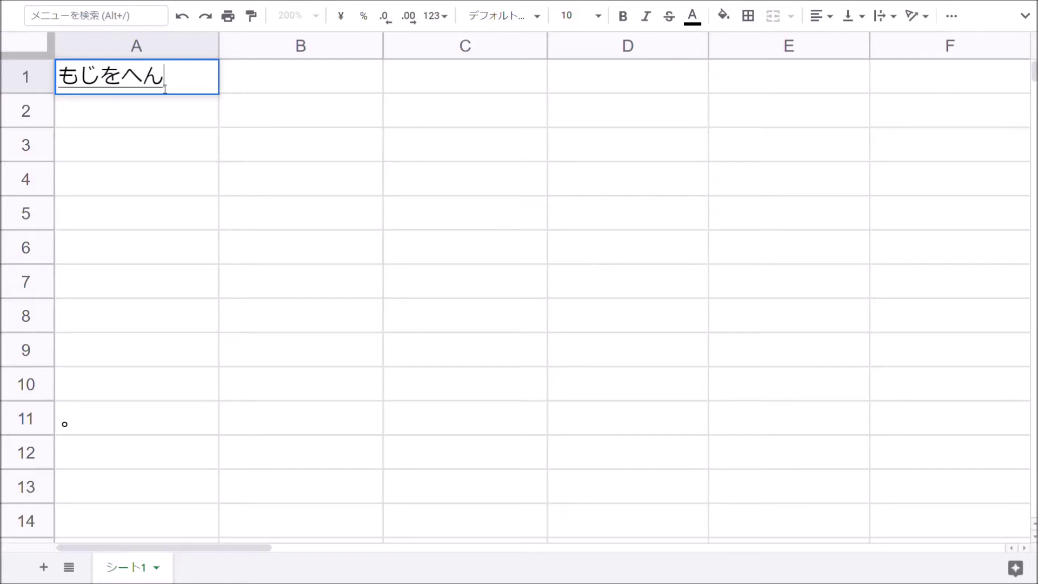
type("uusuru")
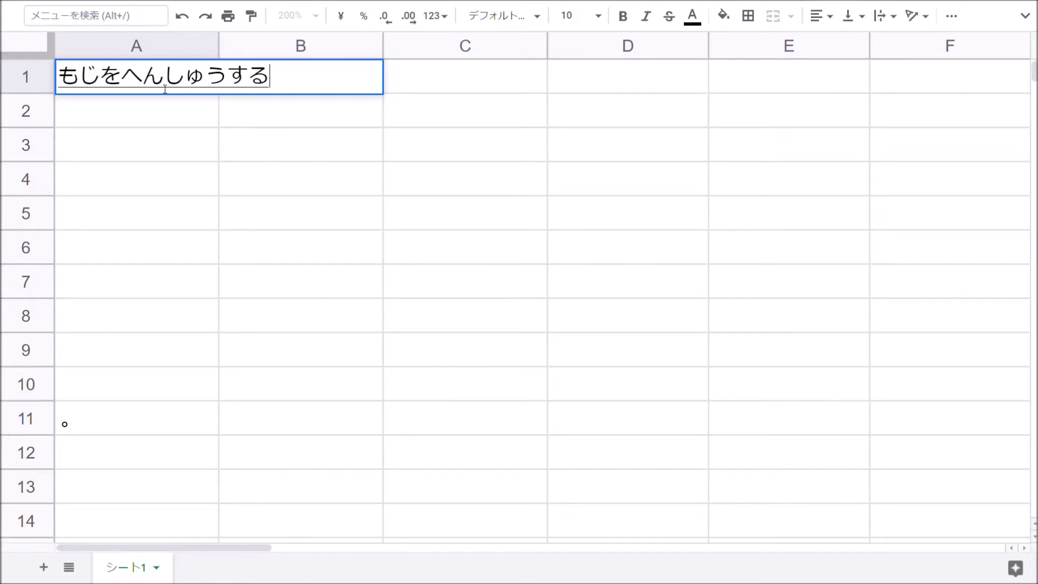
key("space")
key("Return")
key("Return")
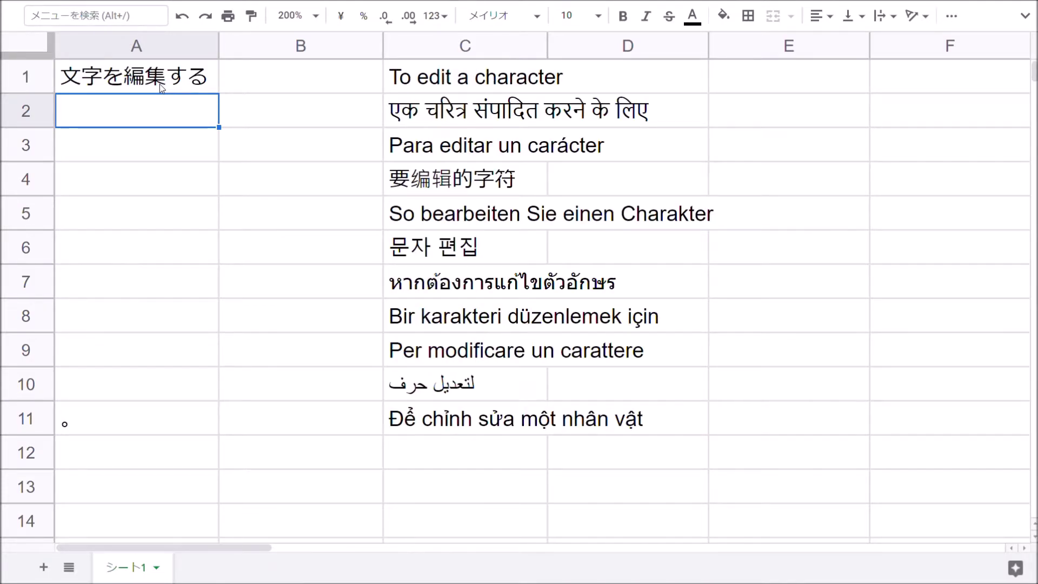
- Set the font of the translated phrases in C1:C11 to メイリオ and their font size to 9
key("Up")
key("Right")
key("Right")
key("ctrl+shift+Down")
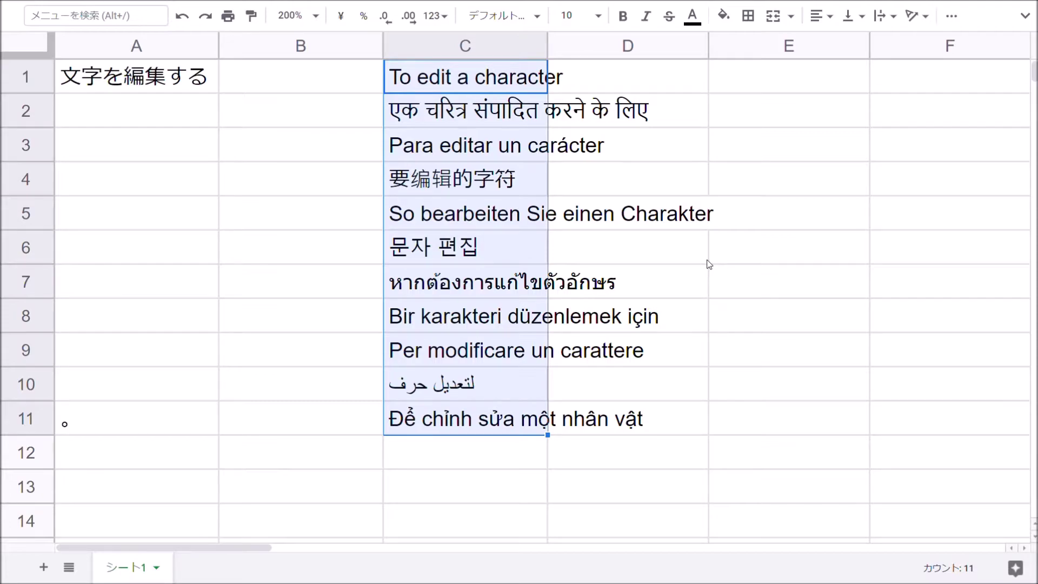
left_click(541, 26)
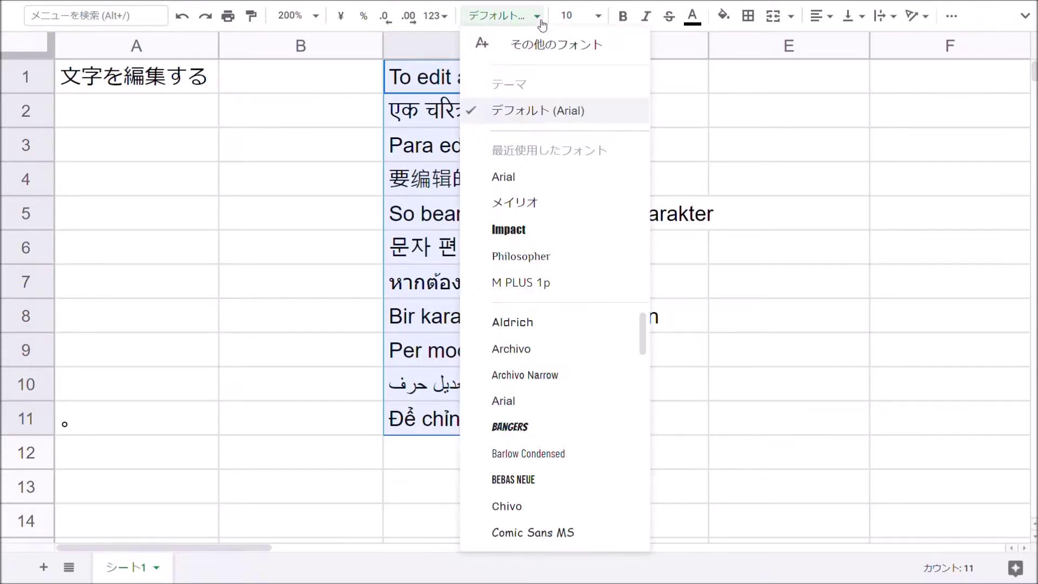
left_click(551, 203)
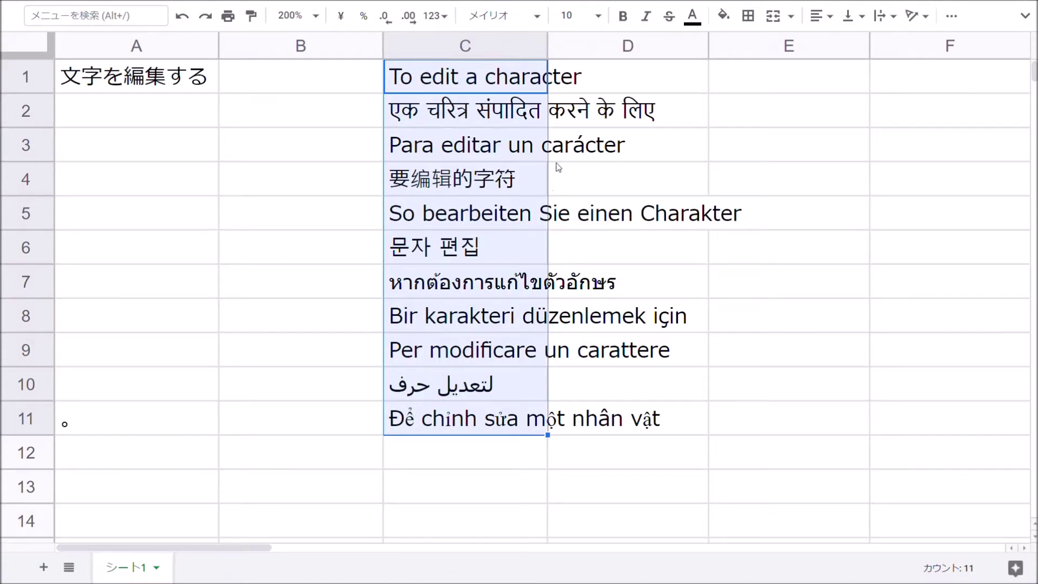
left_click(595, 16)
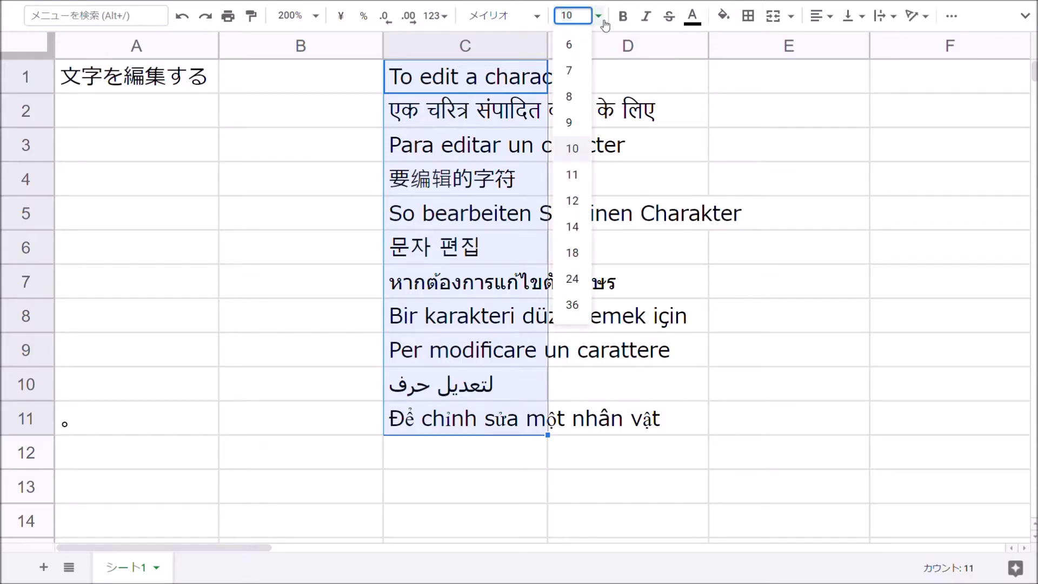
left_click(576, 122)
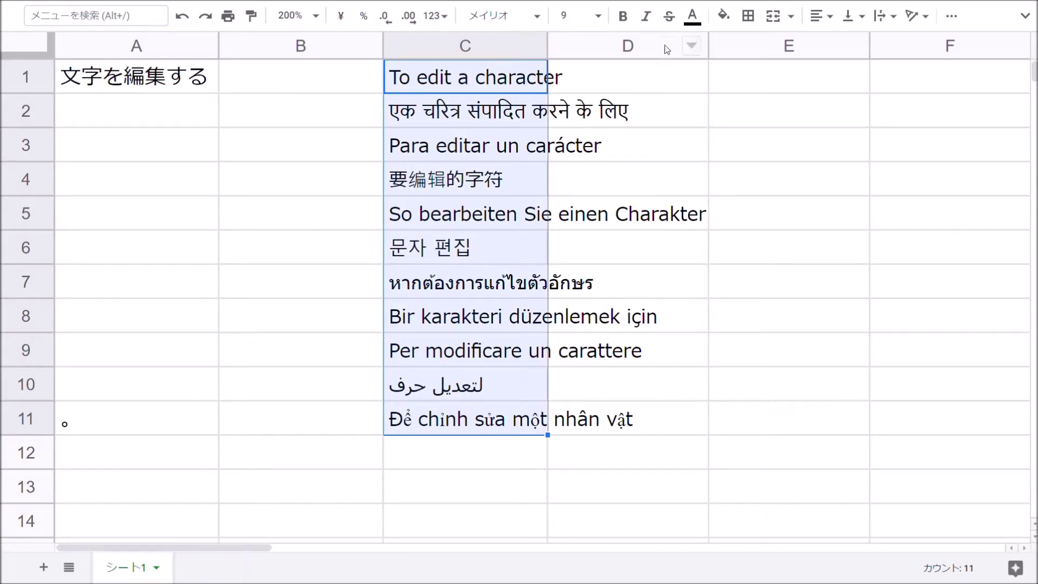
- Try bold, italic and strikethrough in turn on the phrases in C1:C11, removing each style again
left_click(629, 23)
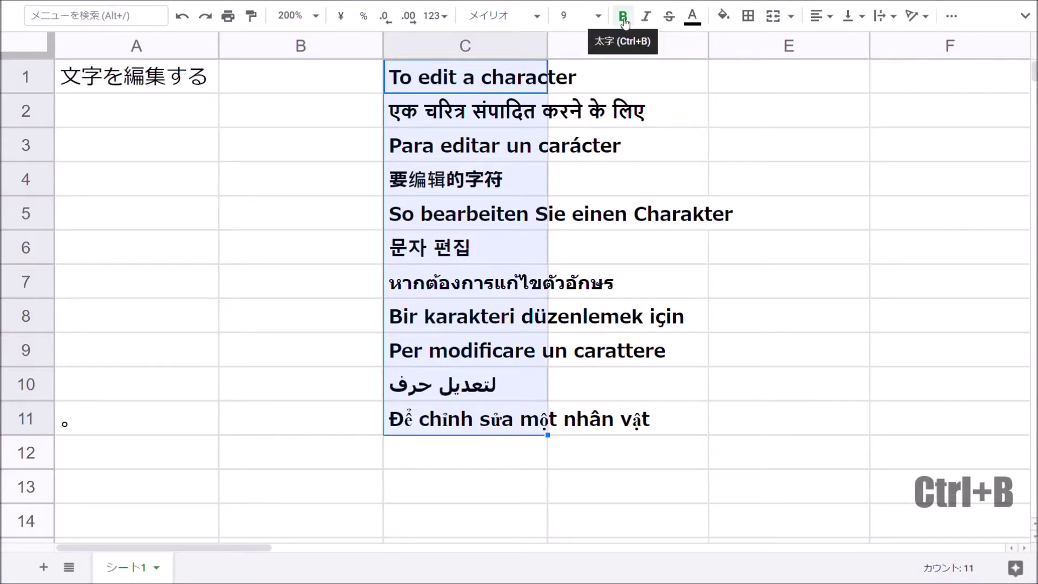
left_click(624, 21)
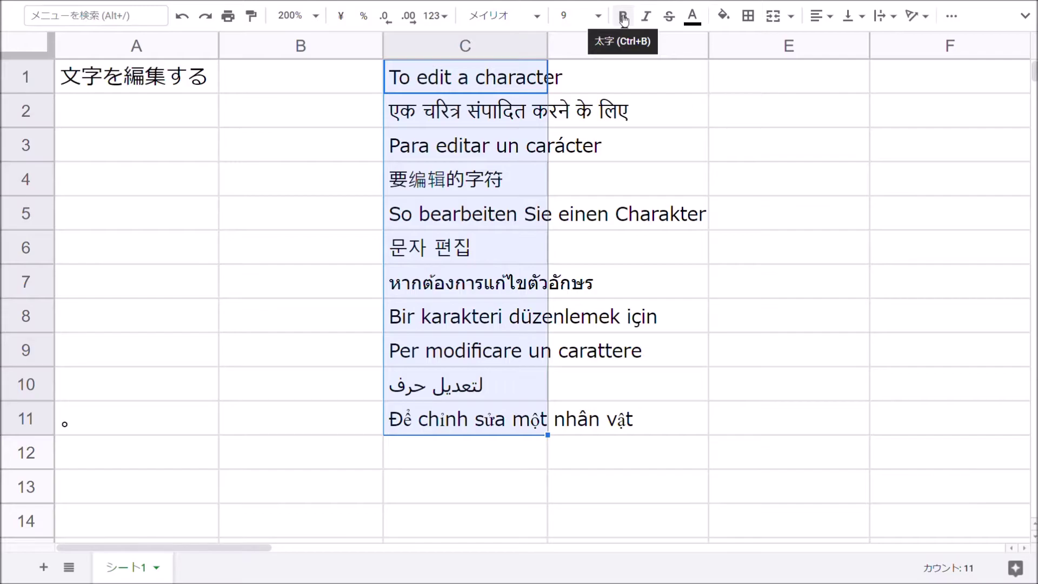
left_click(653, 22)
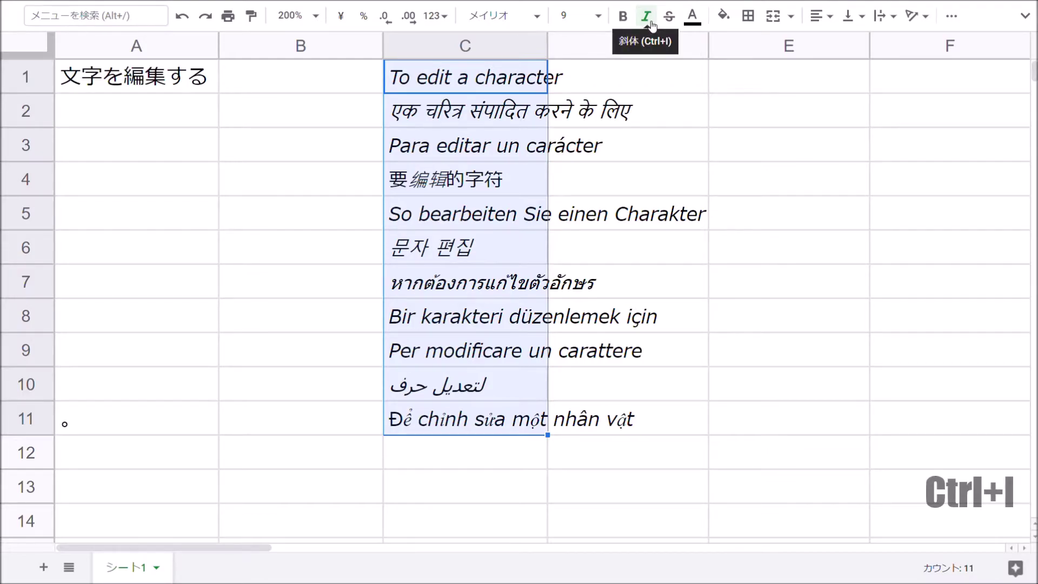
left_click(652, 25)
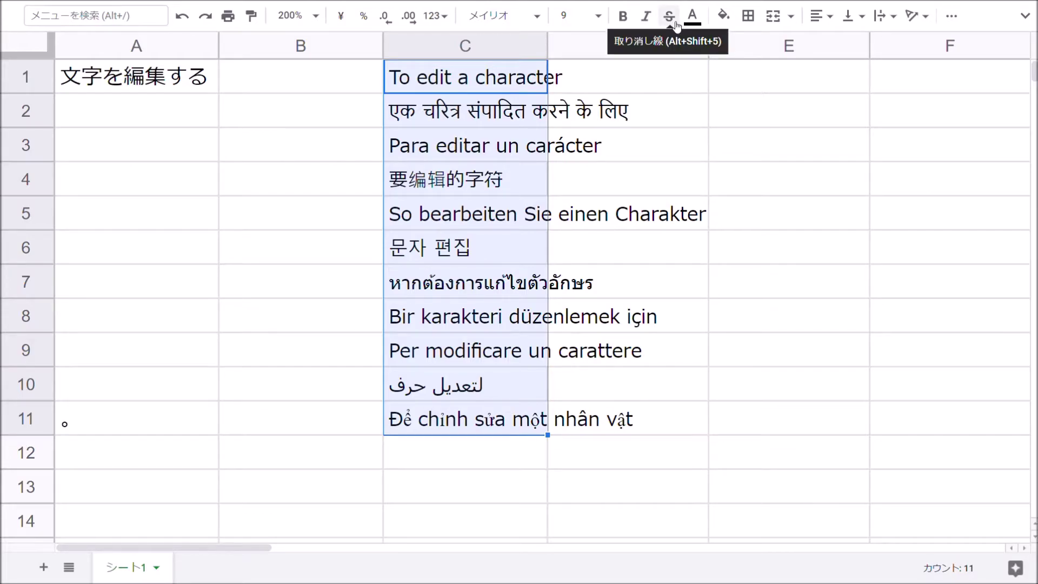
left_click(676, 25)
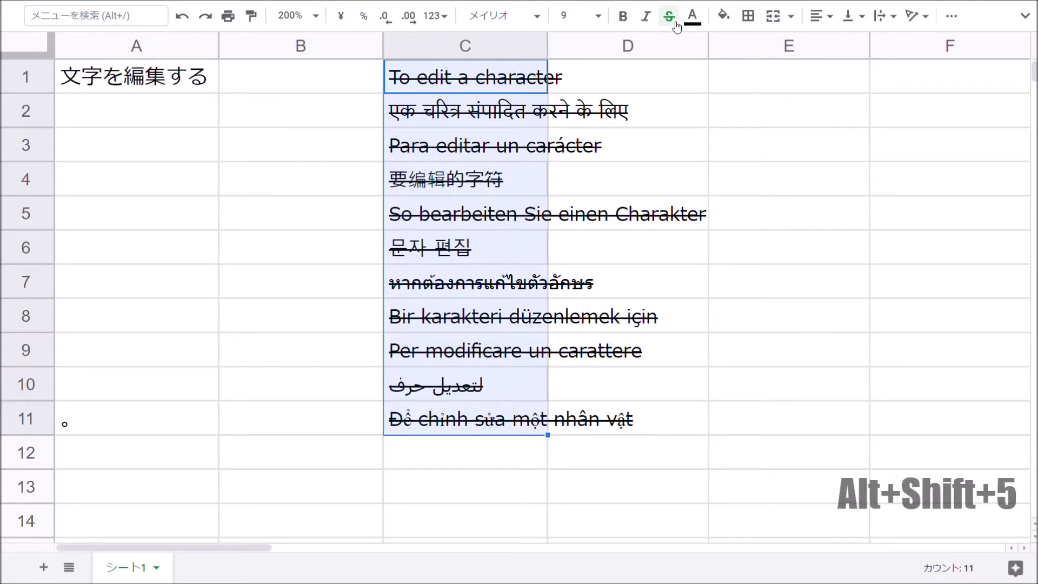
left_click(676, 25)
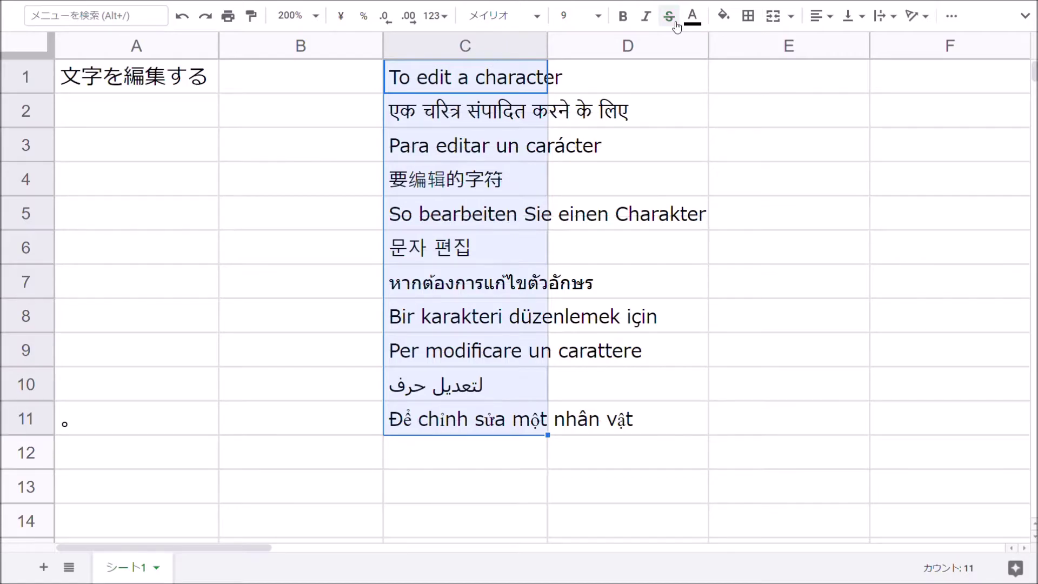
- Try blue as the text color of the phrases in C1:C11, and reset the color to the default
left_click(692, 17)
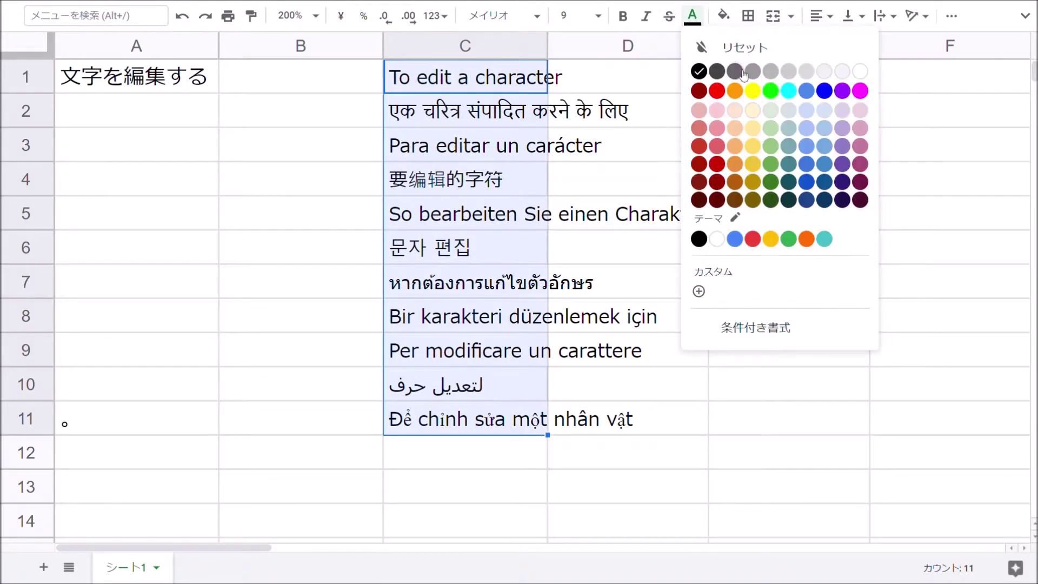
left_click(823, 90)
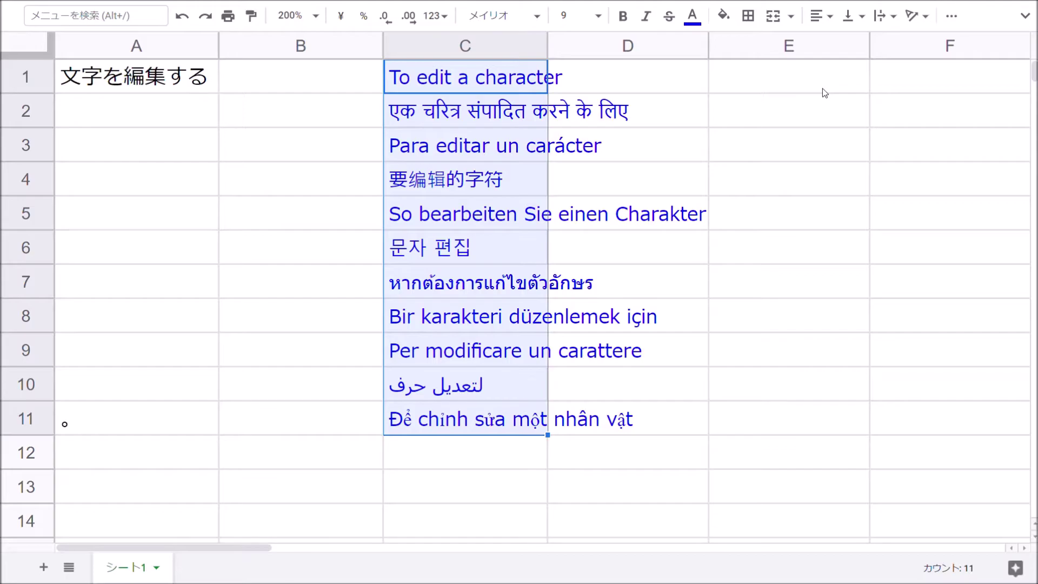
left_click(691, 18)
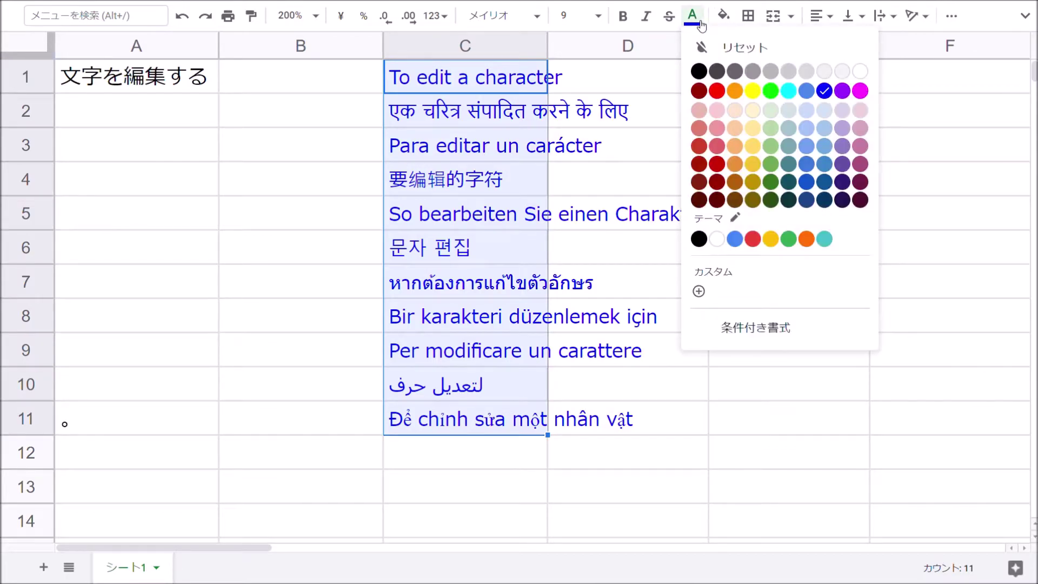
key("ctrl+c")
left_click(723, 47)
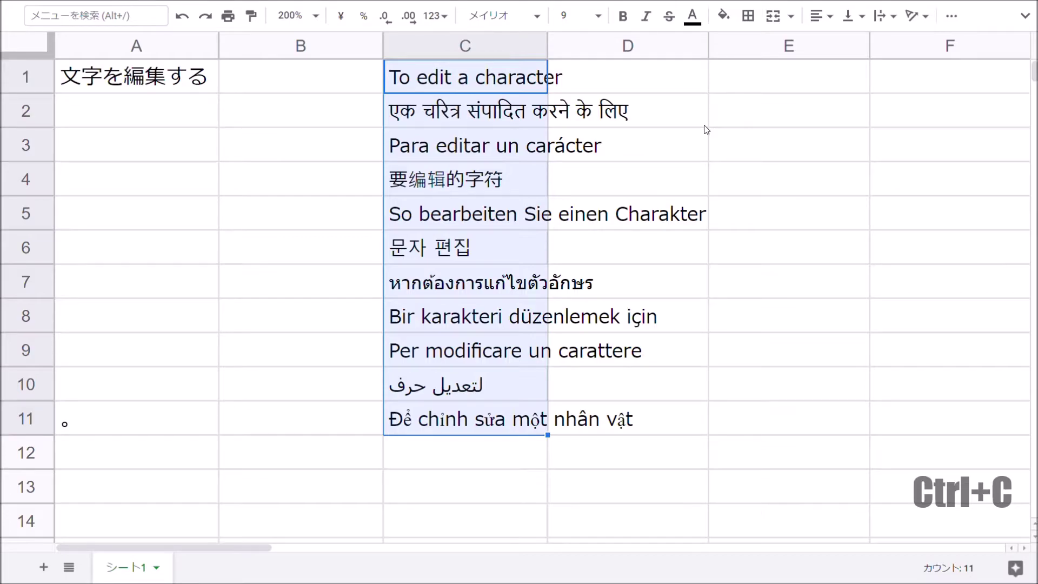
- Copy the phrases in C1:C11 and paste them starting at cell E1
key("ctrl+c")
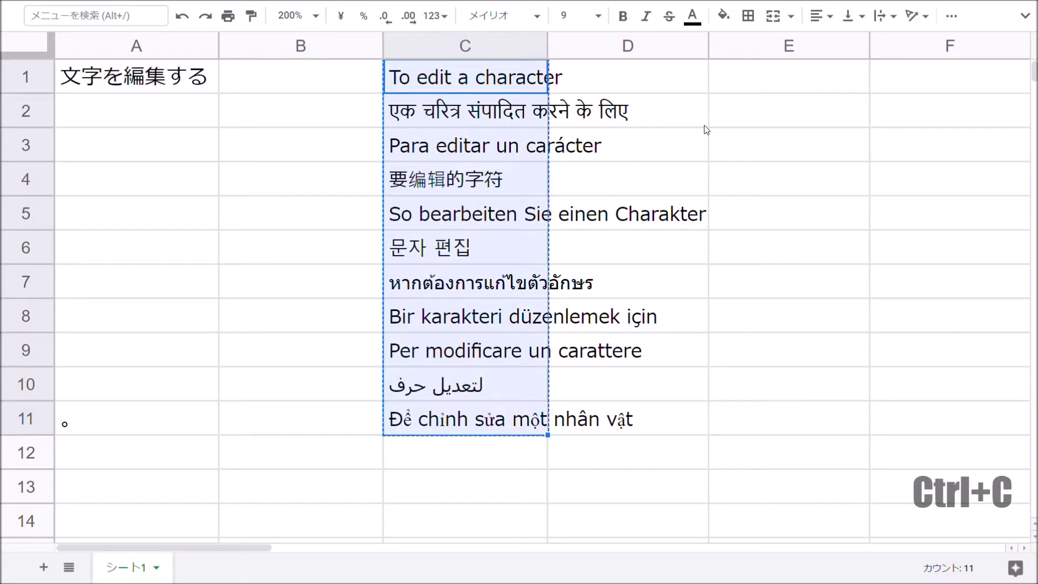
left_click(805, 80)
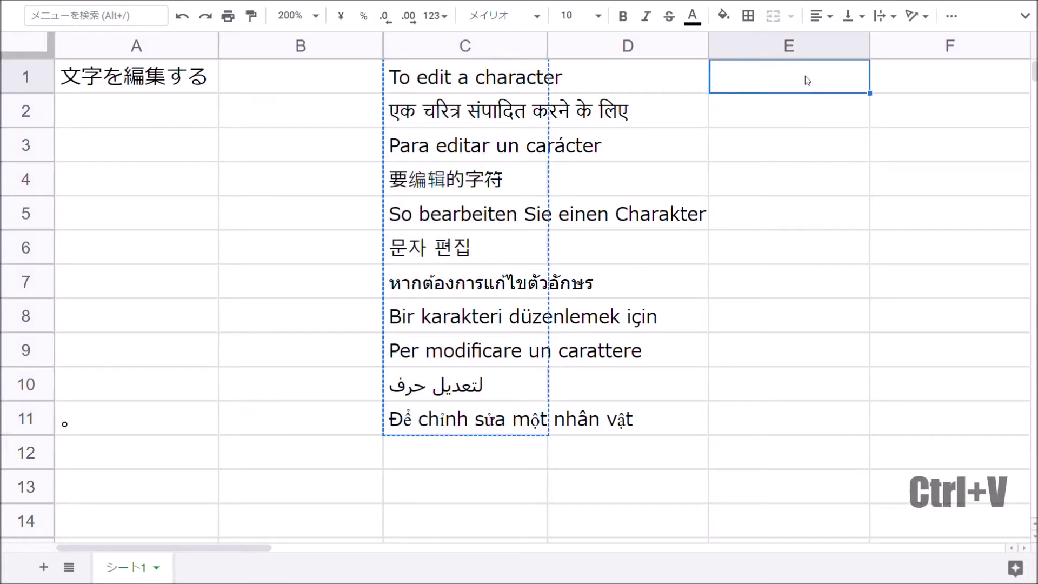
key("ctrl+v")
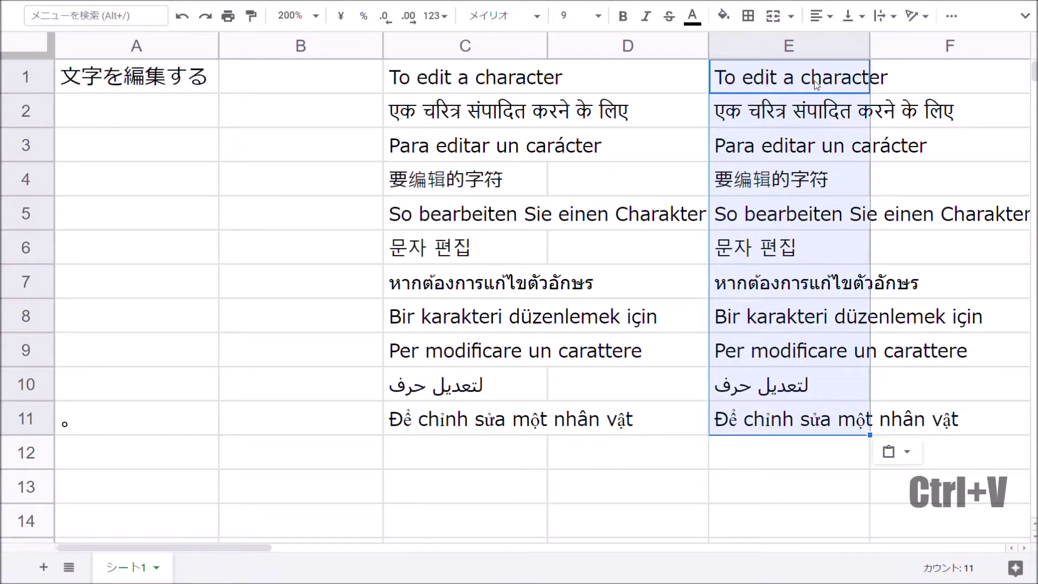
- Fill the text of A1 down through A11, and fill the column across into B1:B11
left_click(172, 85)
key("ctrl+shift+Down")
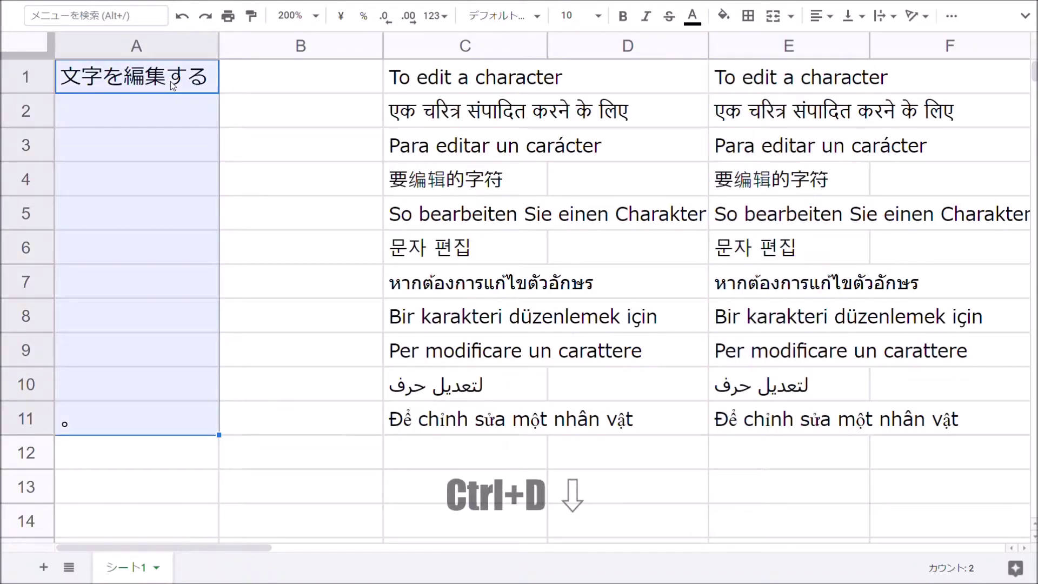
key("ctrl+d")
key("shift+Right")
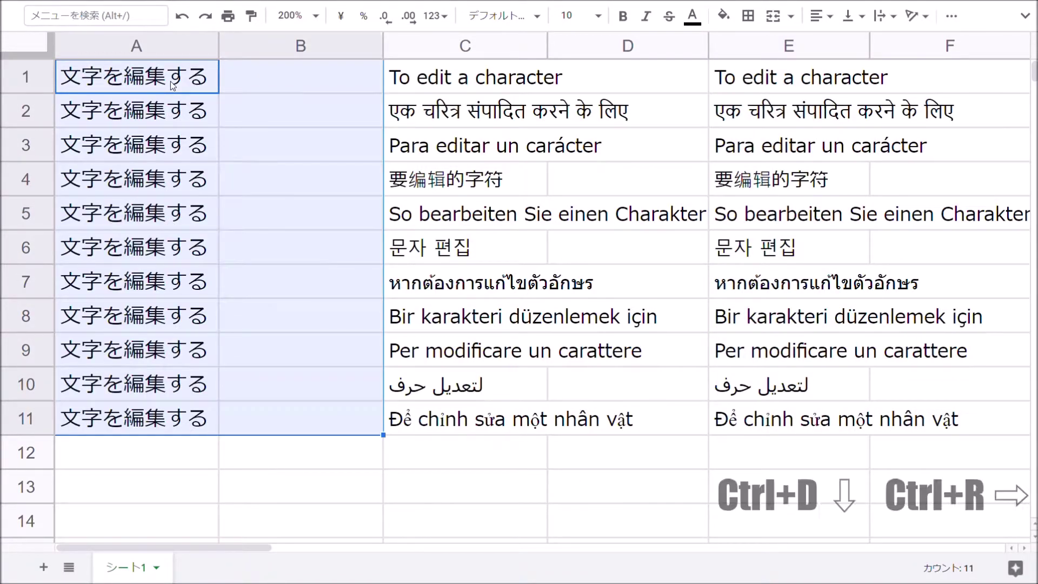
key("ctrl+r")
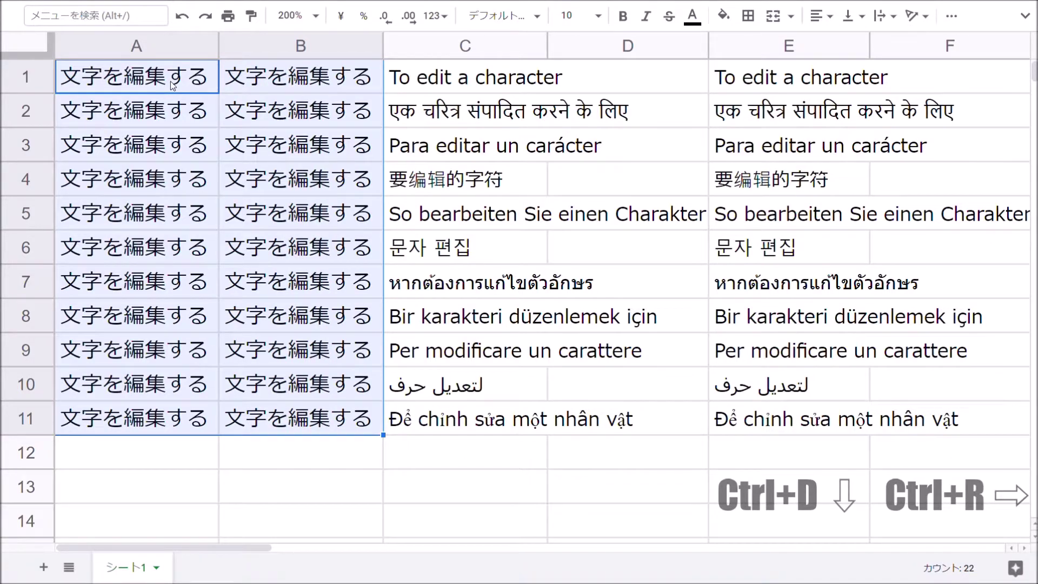
key("Down")
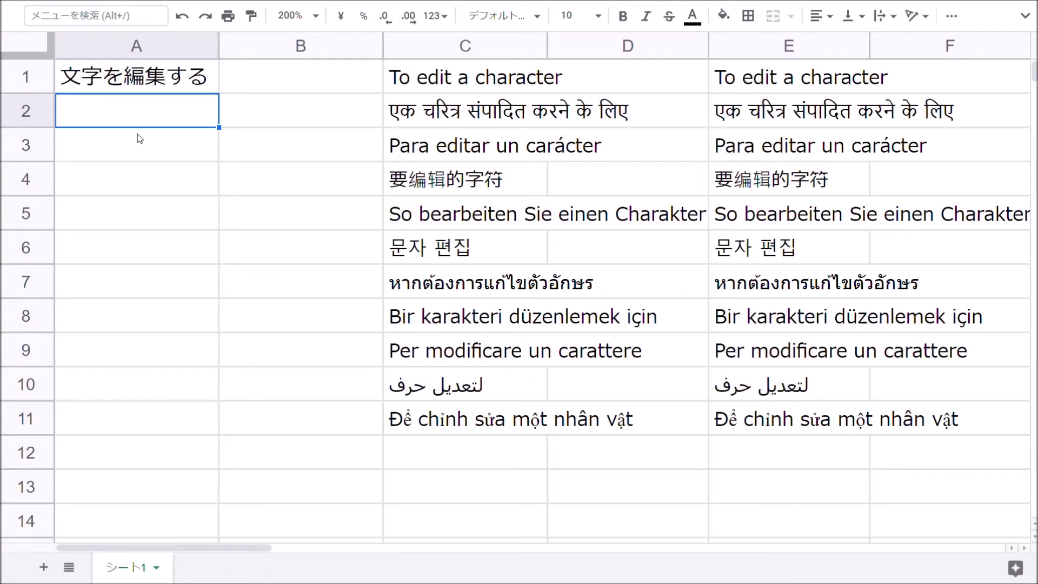
- Cut the text from A1 into A3, and move it from there to A6
left_click(142, 82)
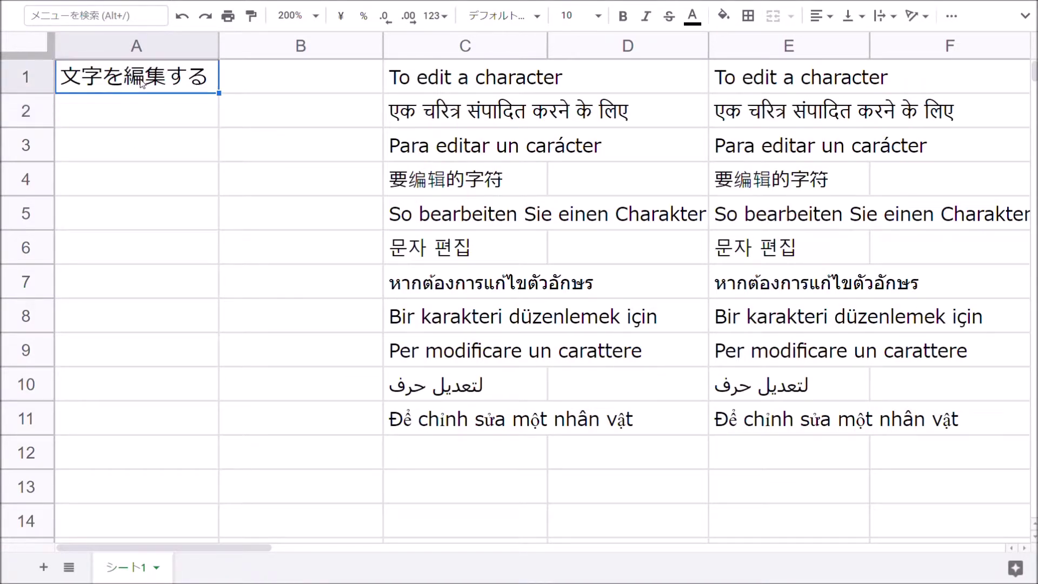
key("ctrl+x")
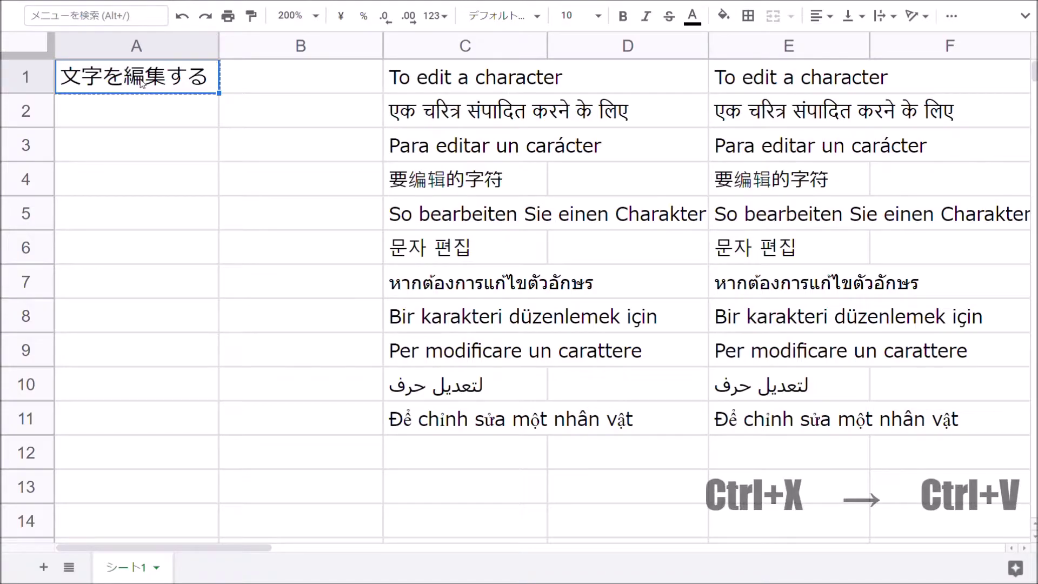
key("Down")
key("Down")
key("ctrl+v")
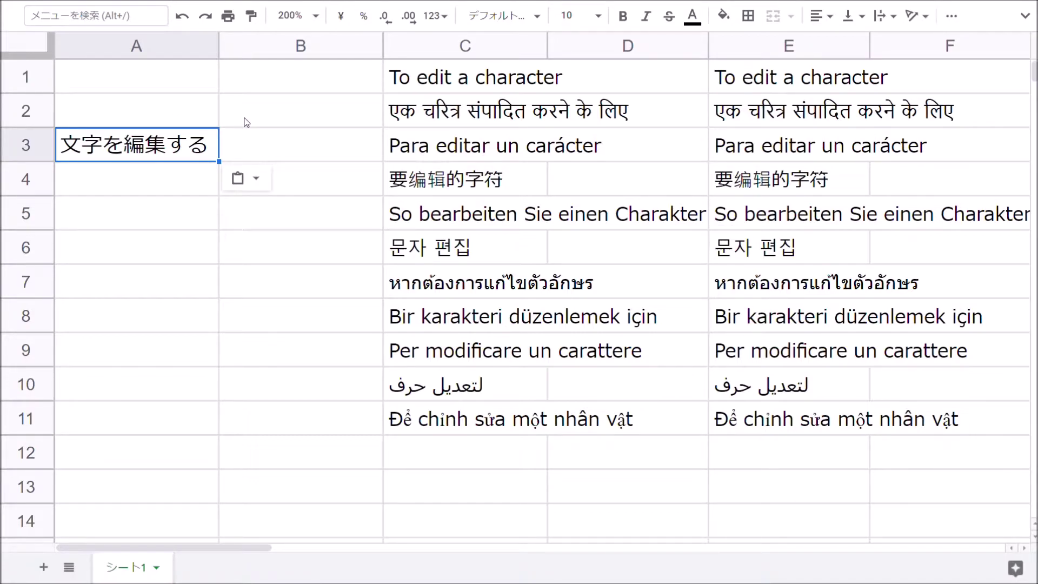
left_click_drag(189, 160, 190, 247)
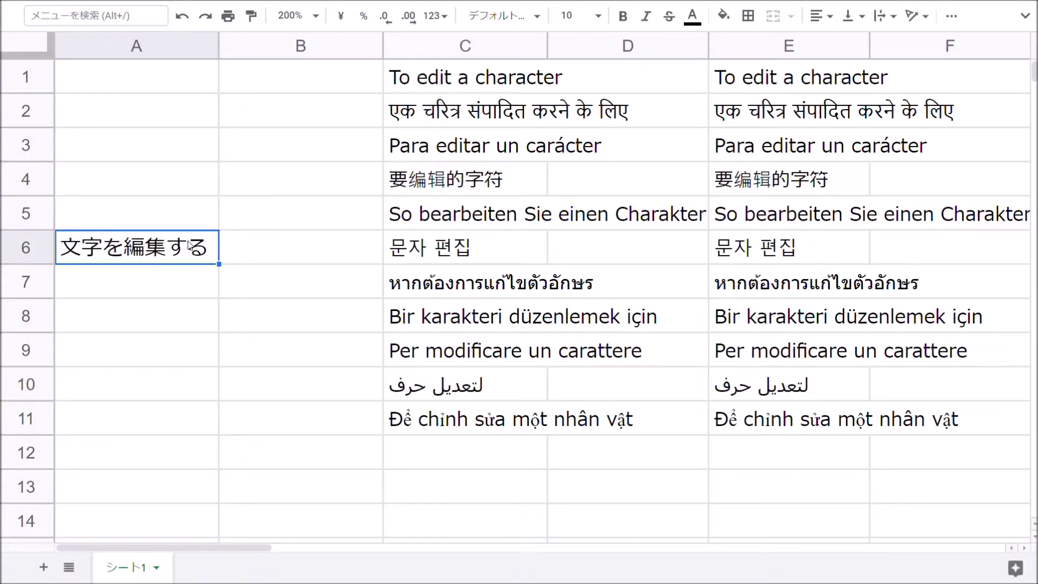
- Undo and redo the move to A6, and undo both moves of the text
left_click(182, 16)
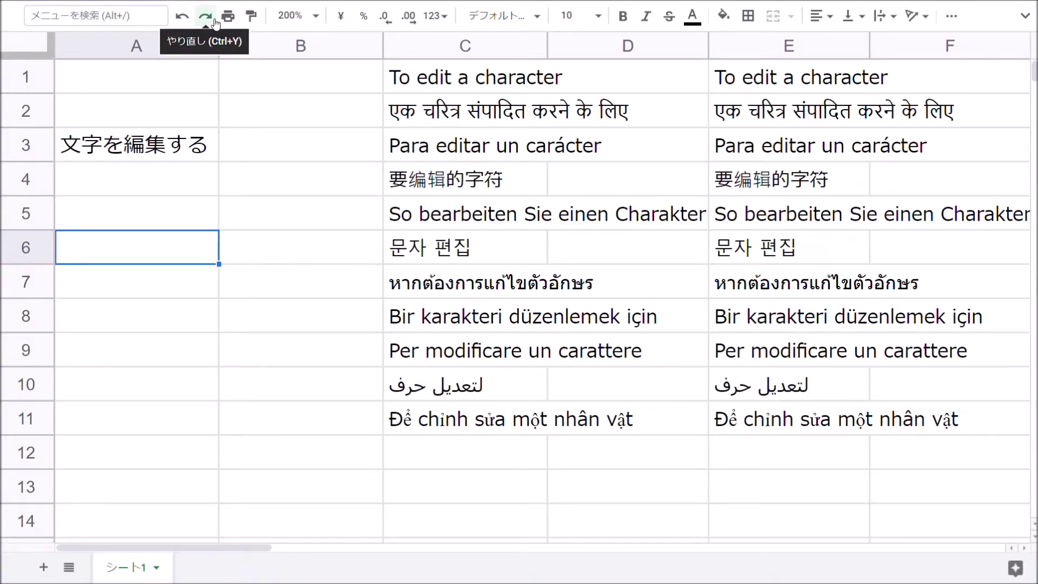
left_click(205, 16)
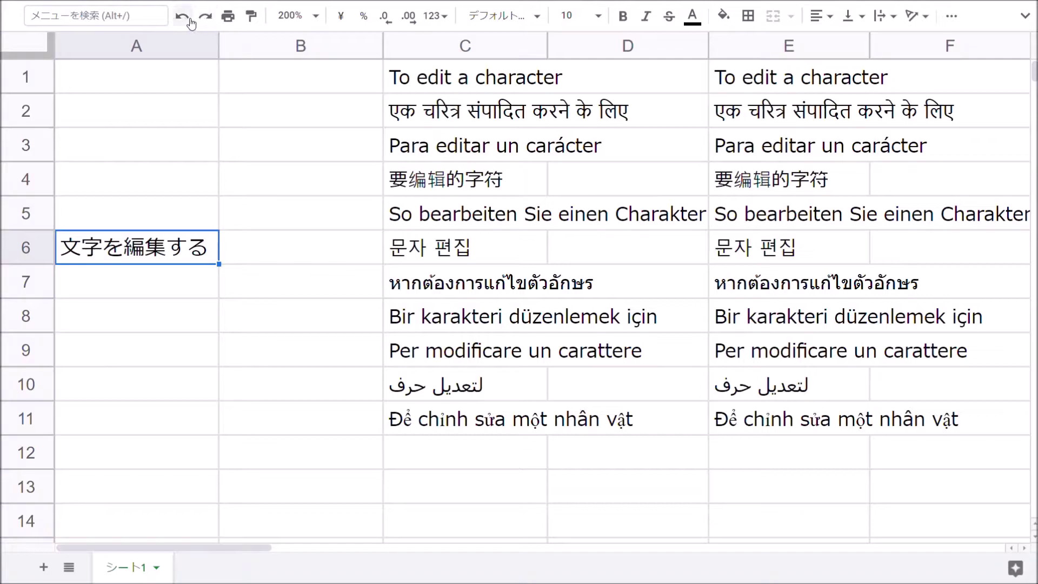
left_click(189, 20)
left_click(189, 21)
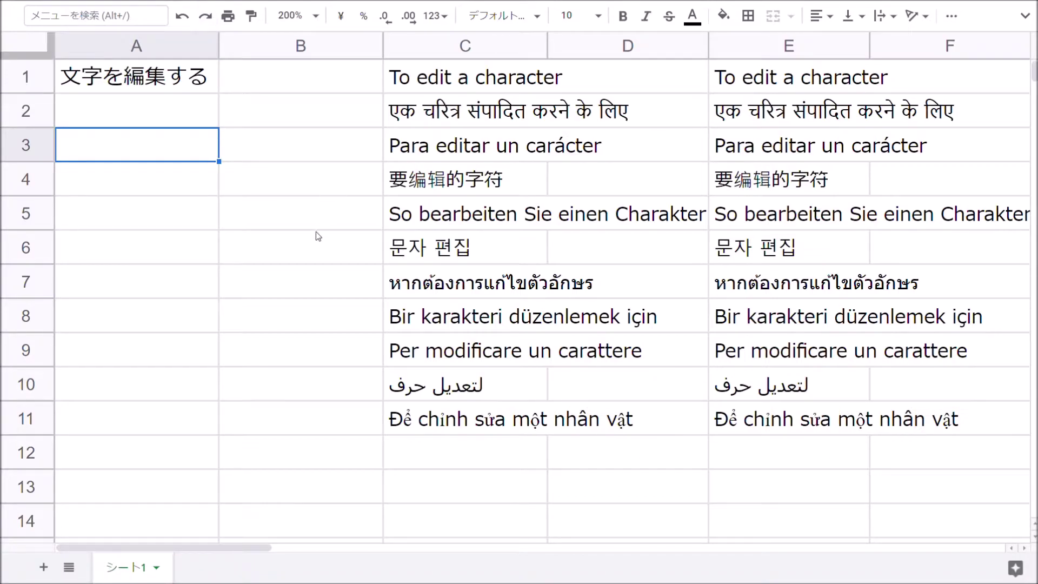
- Delete the pasted phrases in E1:E11
left_click(195, 82)
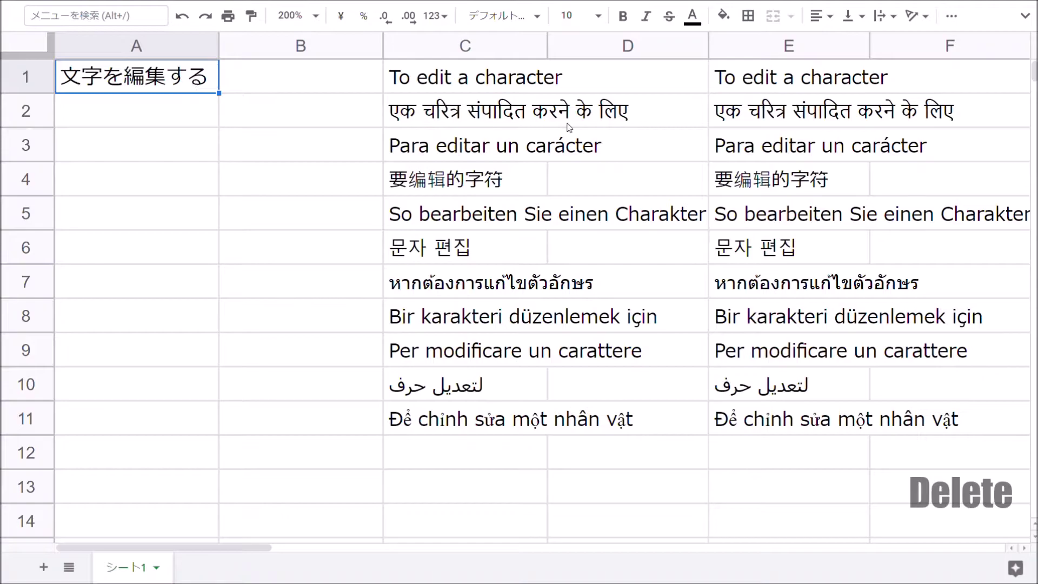
left_click(733, 88)
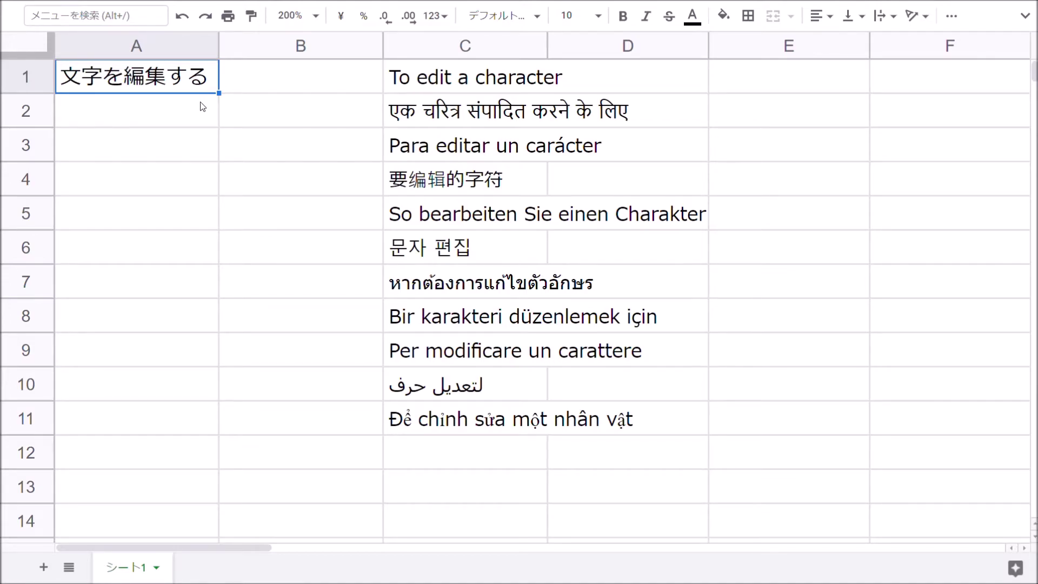
- Move the active cell back and forth between A1 and C1, one cell at a time, ending on C1
key("Right")
key("Right")
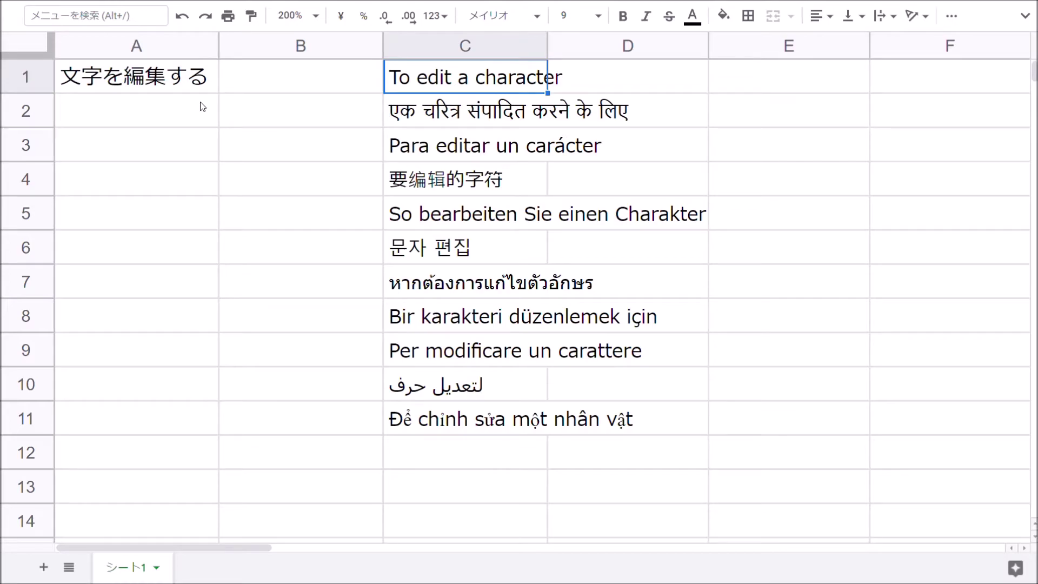
key("Left")
key("Left")
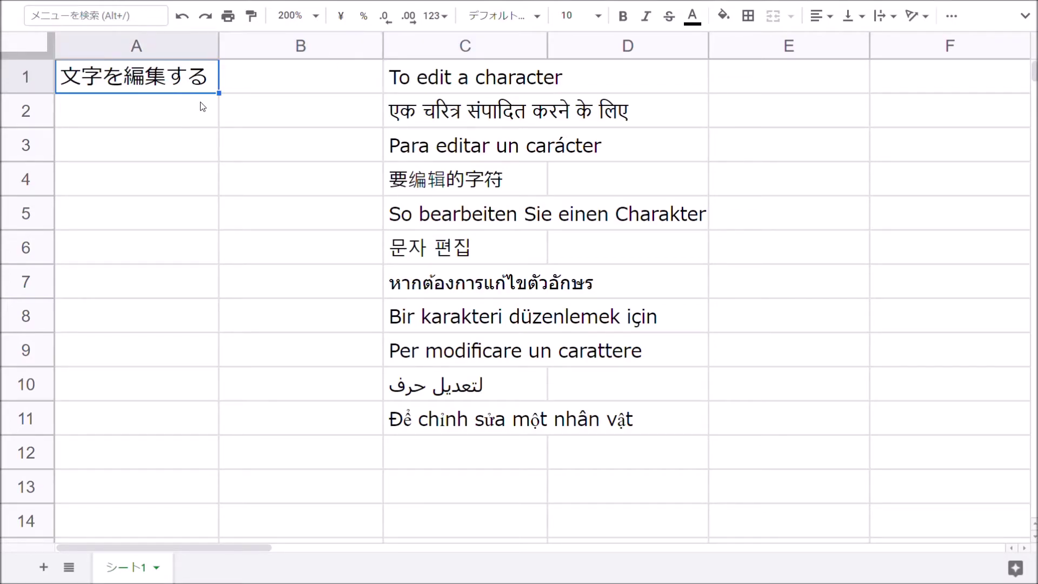
key("Right")
key("Right")
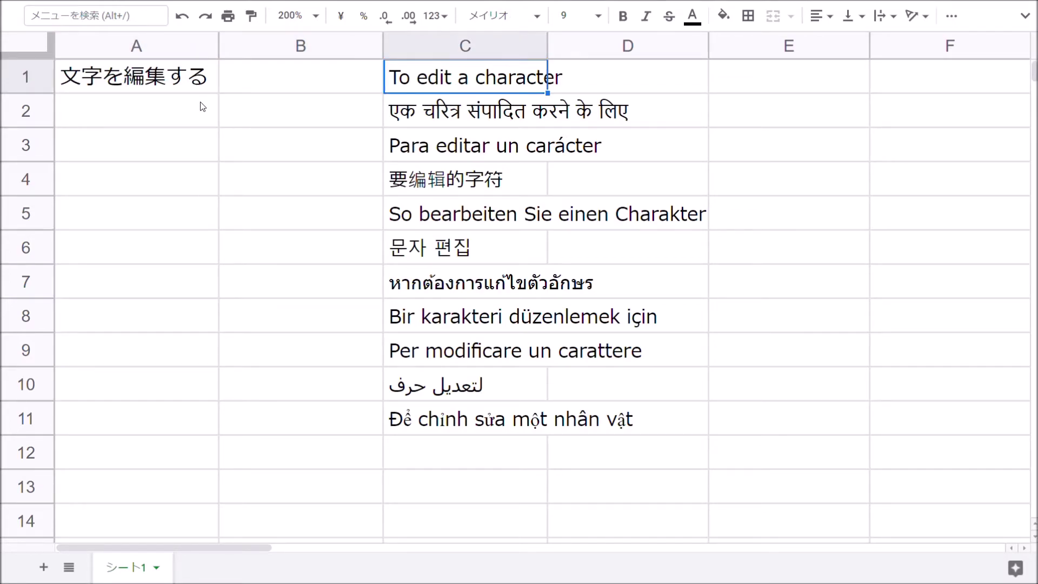
- Select C1:C11 in one sweep, and select it again by extending from C1 one cell at a time
left_click_drag(413, 87, 438, 415)
left_click(456, 77)
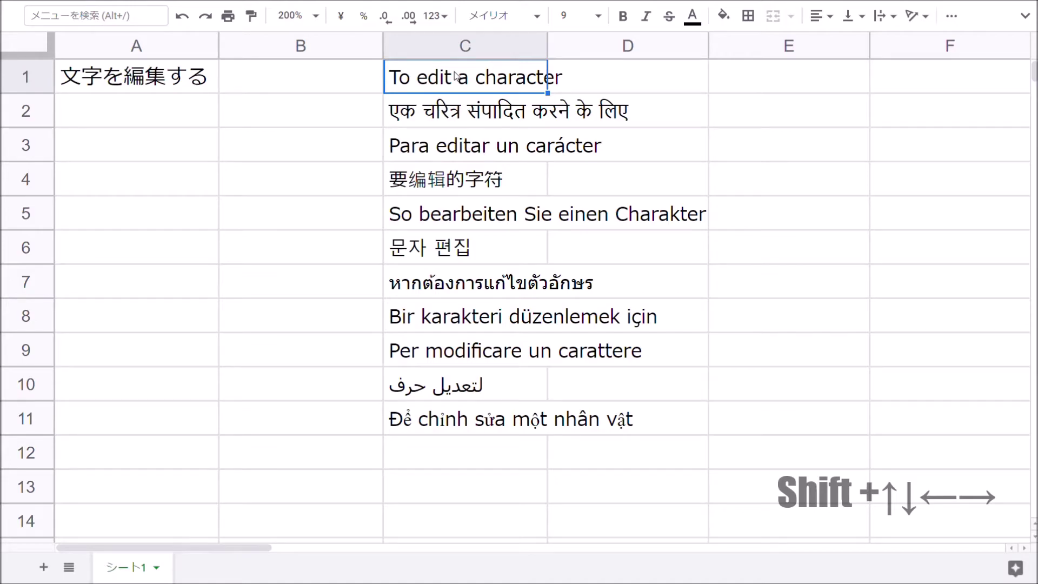
key("shift+Down")
key("shift+Down")
key("shift+Down")
key("shift+Down")
key("shift+Down")
key("shift+Down")
key("shift+Down")
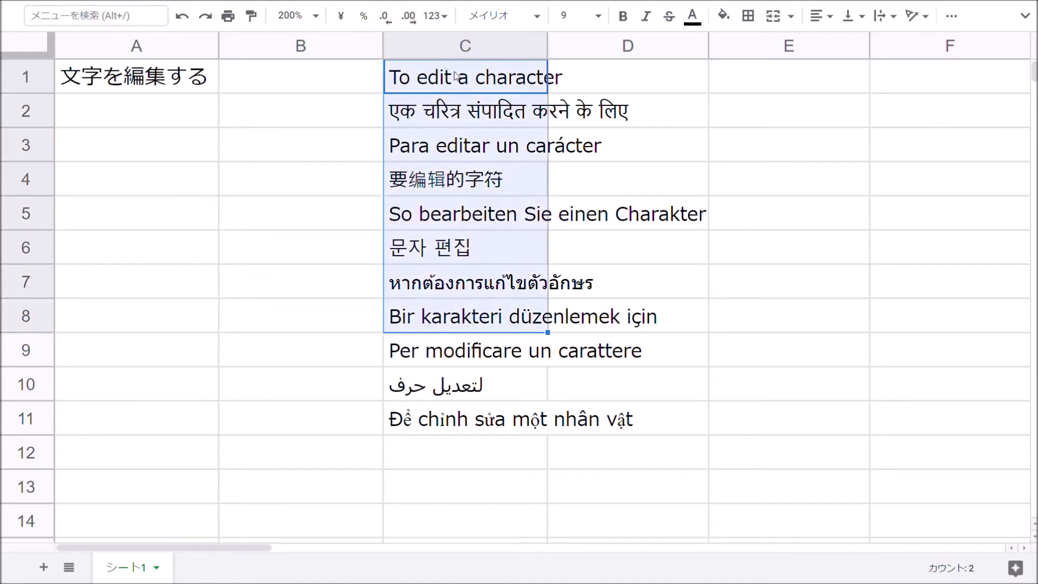
key("shift+Down")
key("shift+Down")
key("shift+Down")
- Jump from C1 along the data edges through C11, A11, A1 and C1, ending on C11
left_click(456, 77)
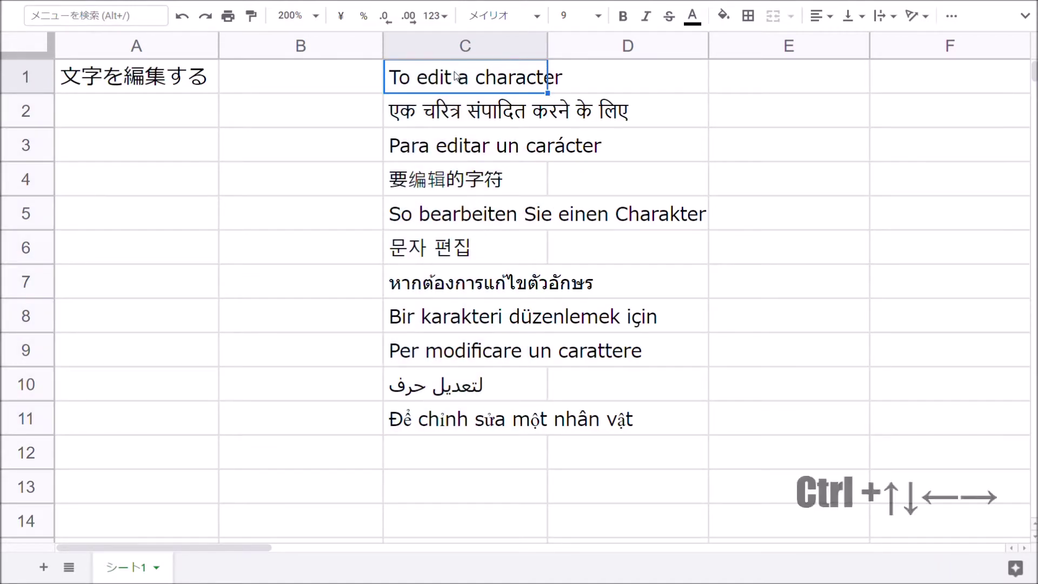
key("ctrl+Down")
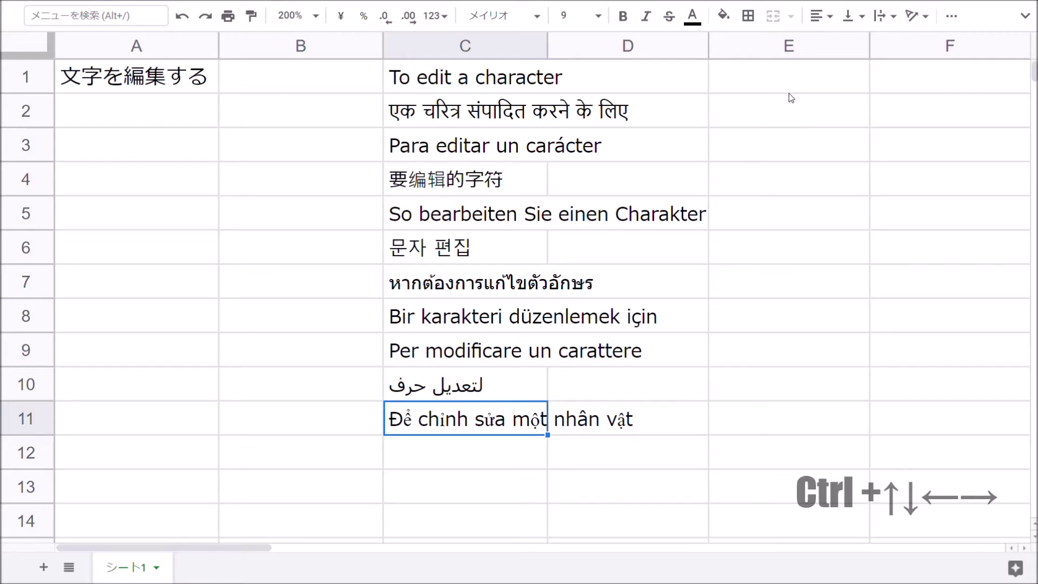
key("ctrl+Left")
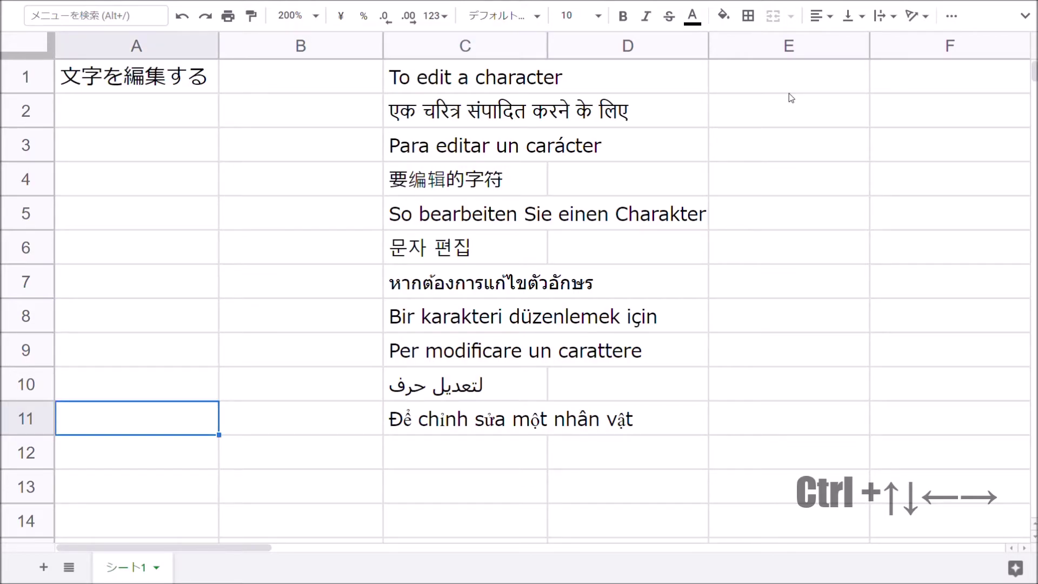
key("ctrl+Up")
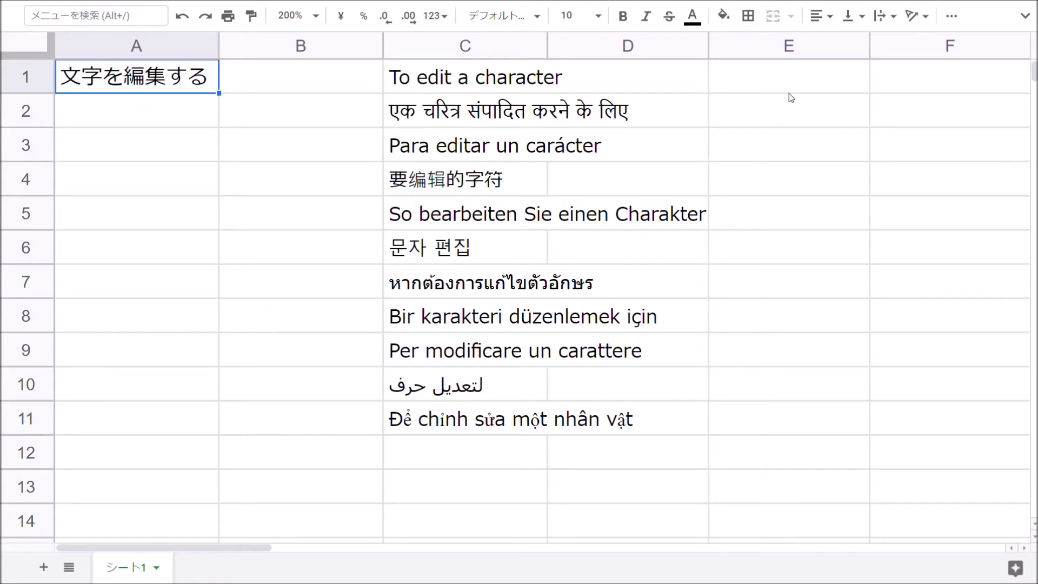
key("ctrl+Right")
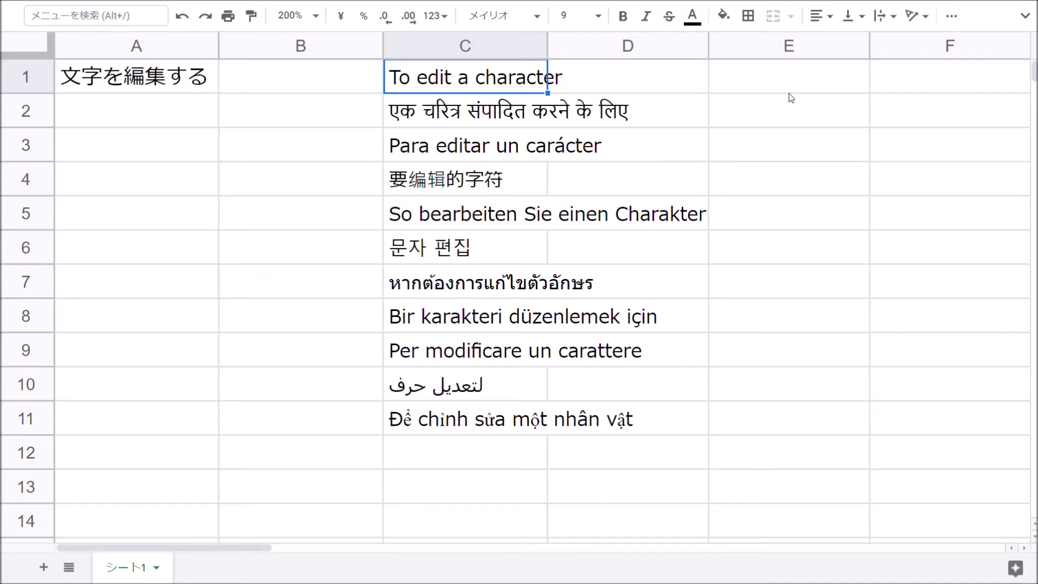
key("ctrl+Down")
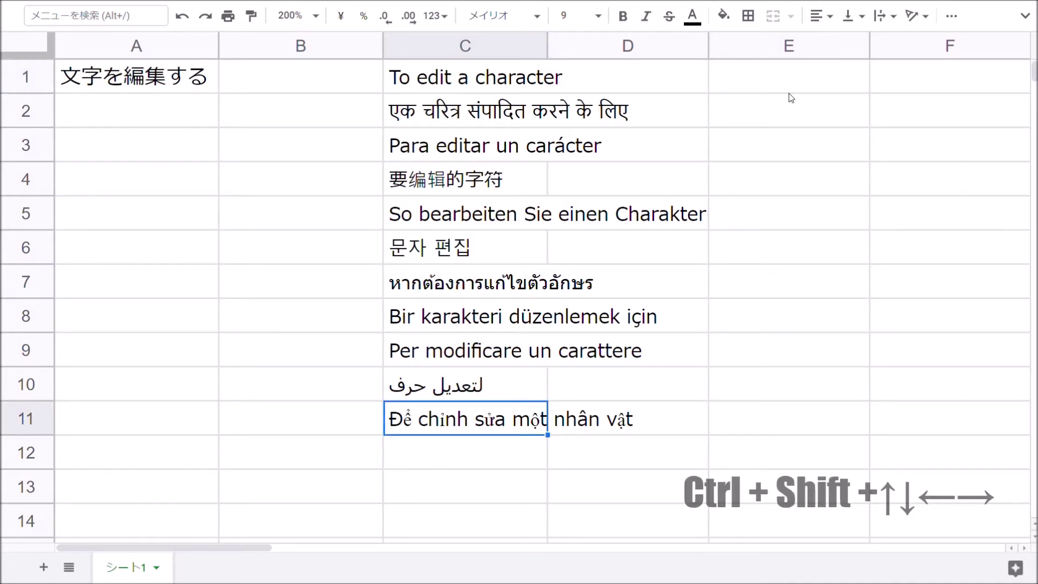
- Select the phrase column C1:C11 in one jump, upward from C11 and again downward from C1
key("ctrl+shift+Up")
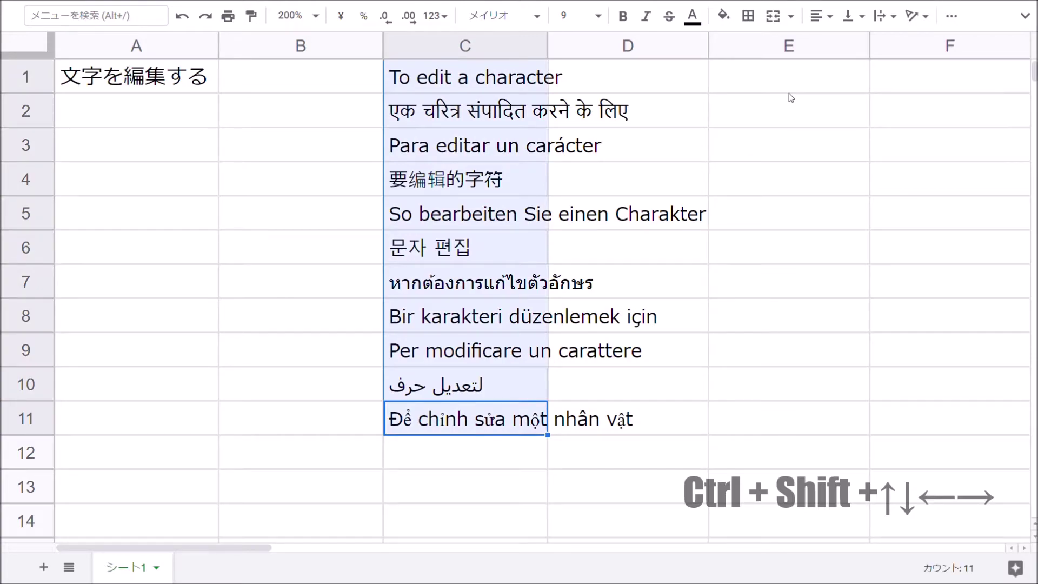
key("ctrl+Up")
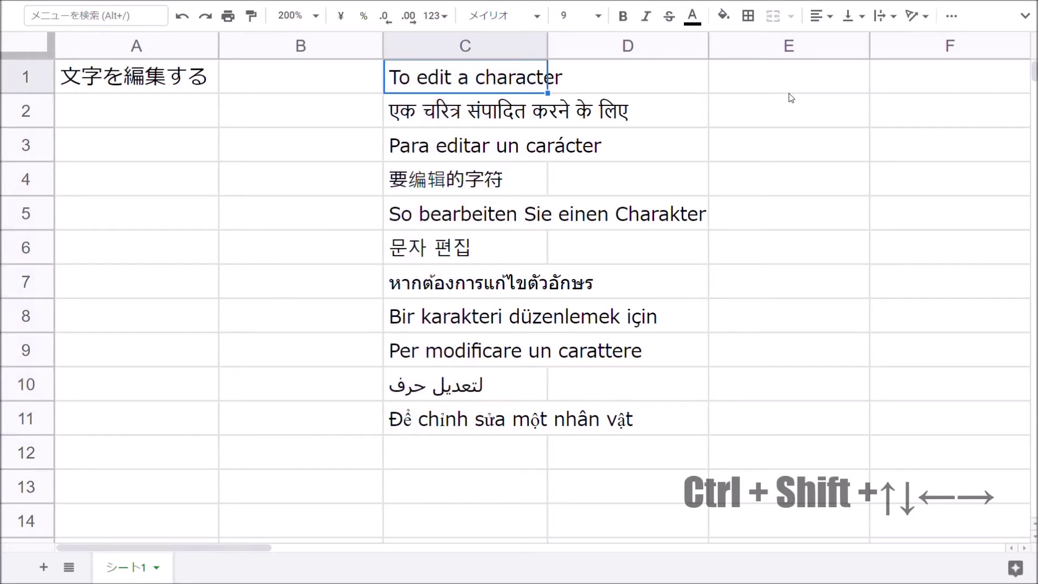
key("ctrl+shift+Down")
- Select the range A3:C3 in one jump from A3 to the phrase in column C
key("Down")
key("Down")
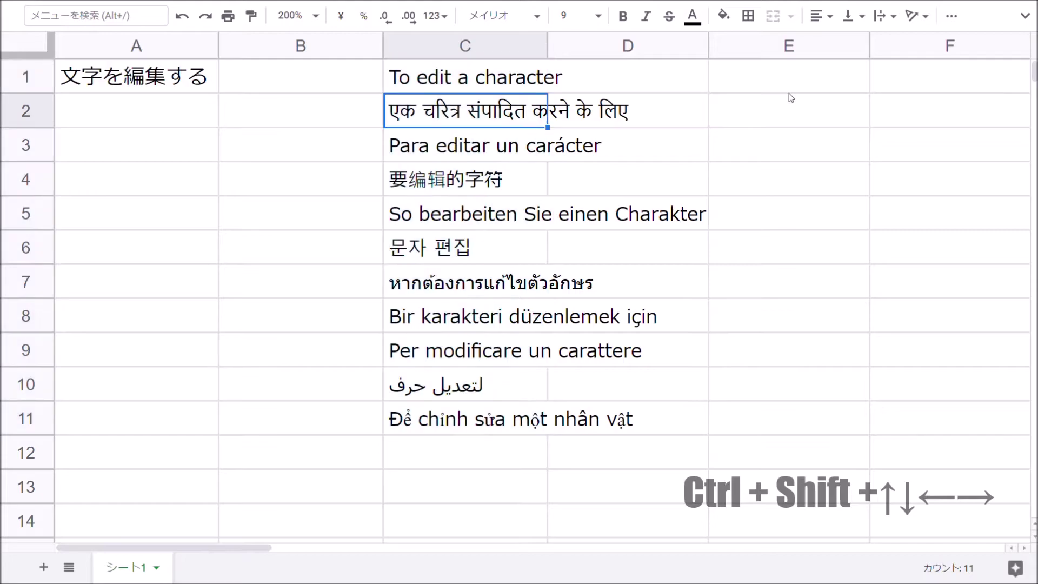
key("ctrl+Left")
key("ctrl+shift+Right")
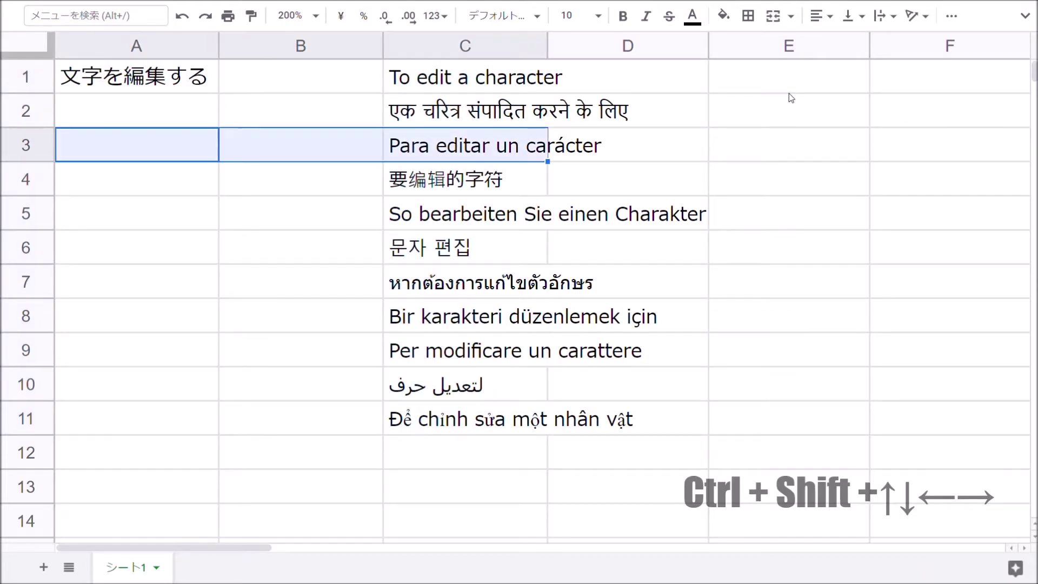
- Fill cell A1 with cyan
key("ctrl+Up")
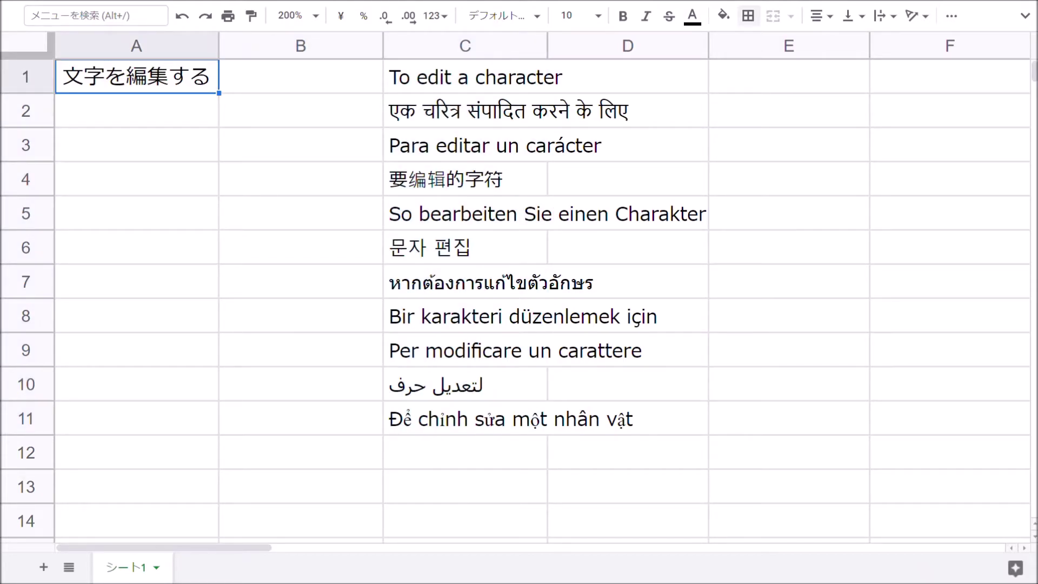
left_click(724, 17)
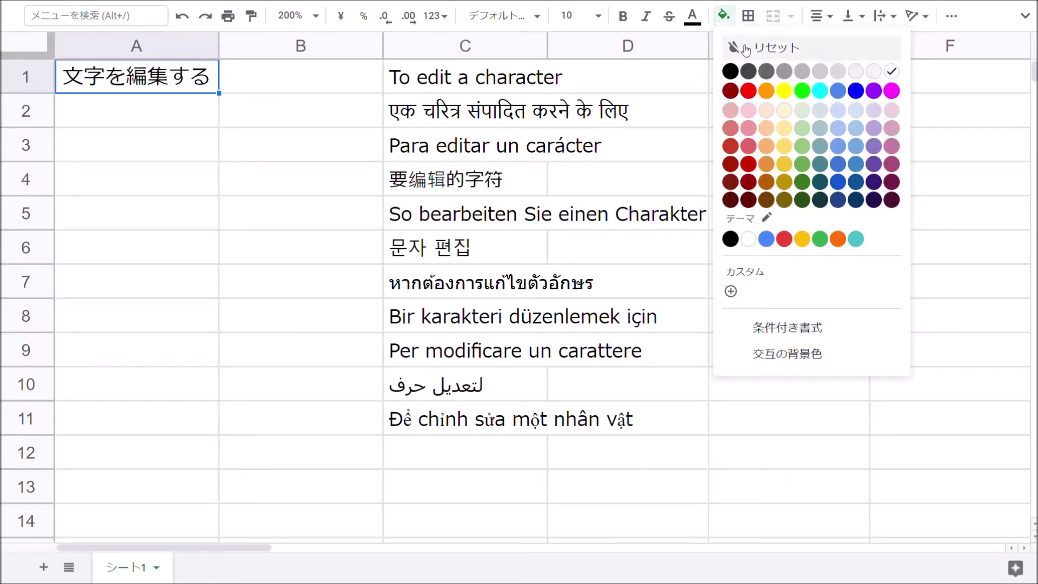
left_click(821, 92)
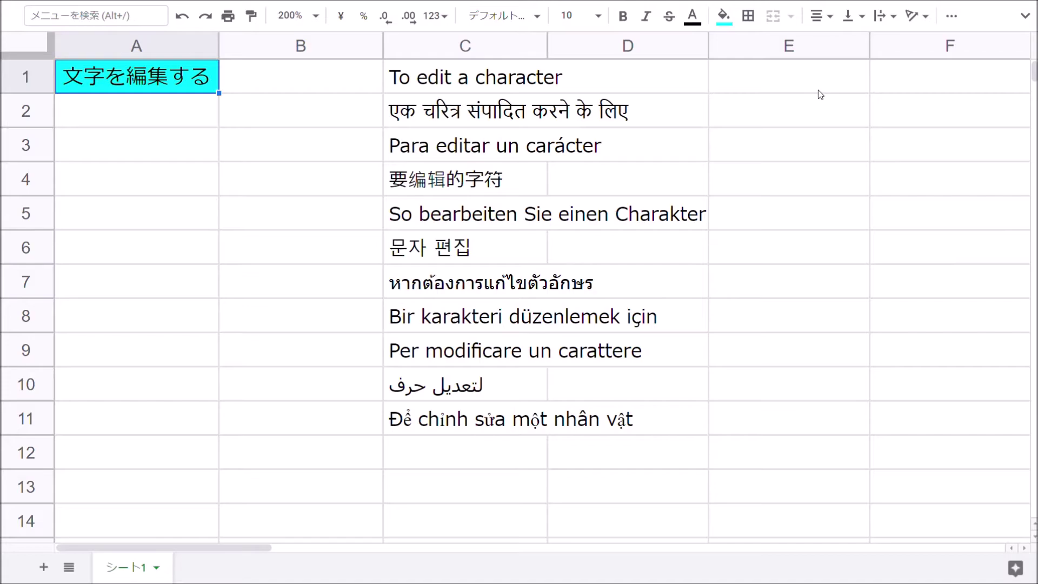
- Apply borders to all edges of the cells in C1:C11
left_click_drag(483, 82, 459, 415)
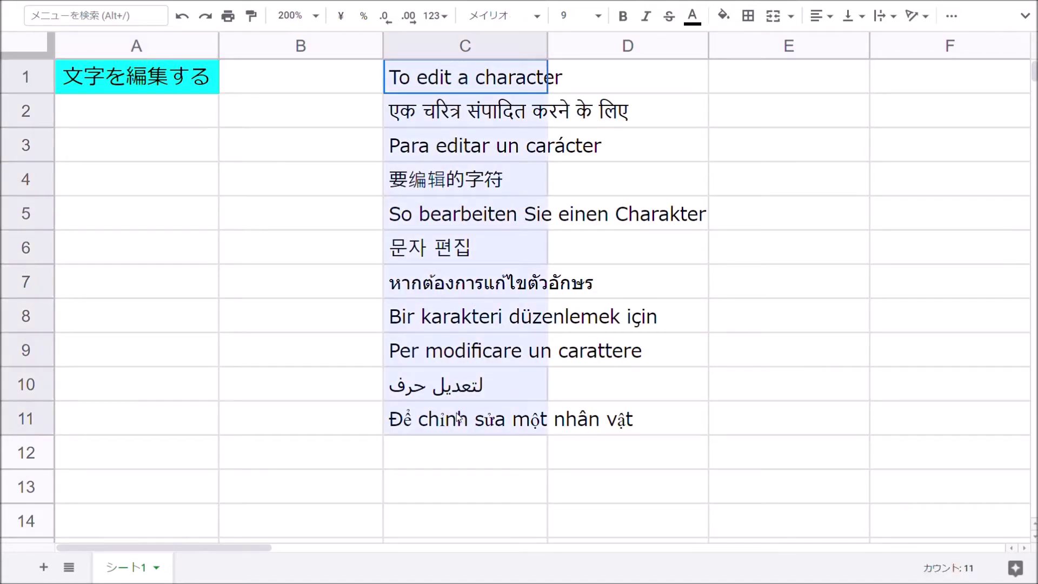
left_click(748, 16)
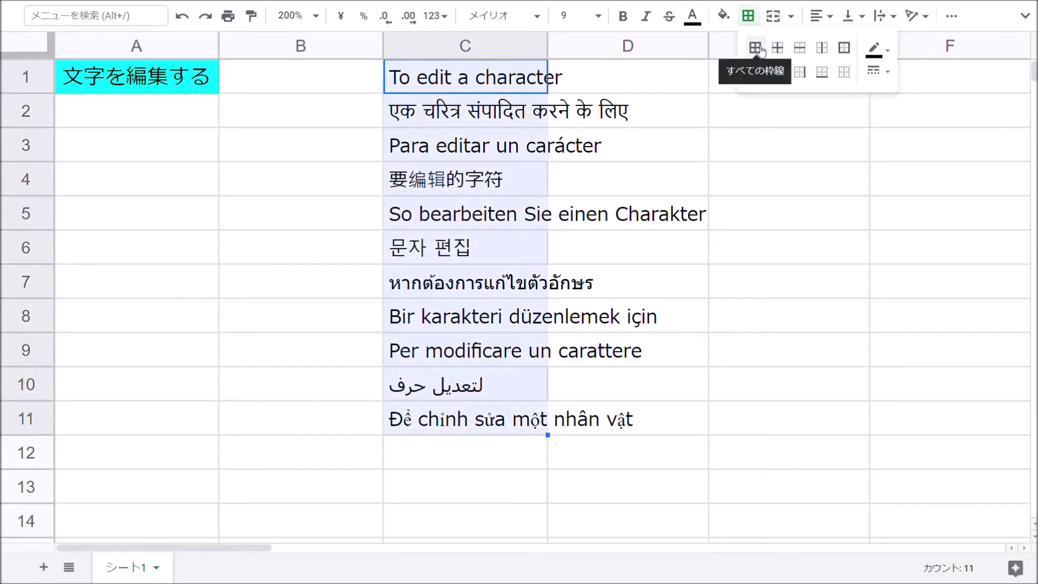
left_click(760, 50)
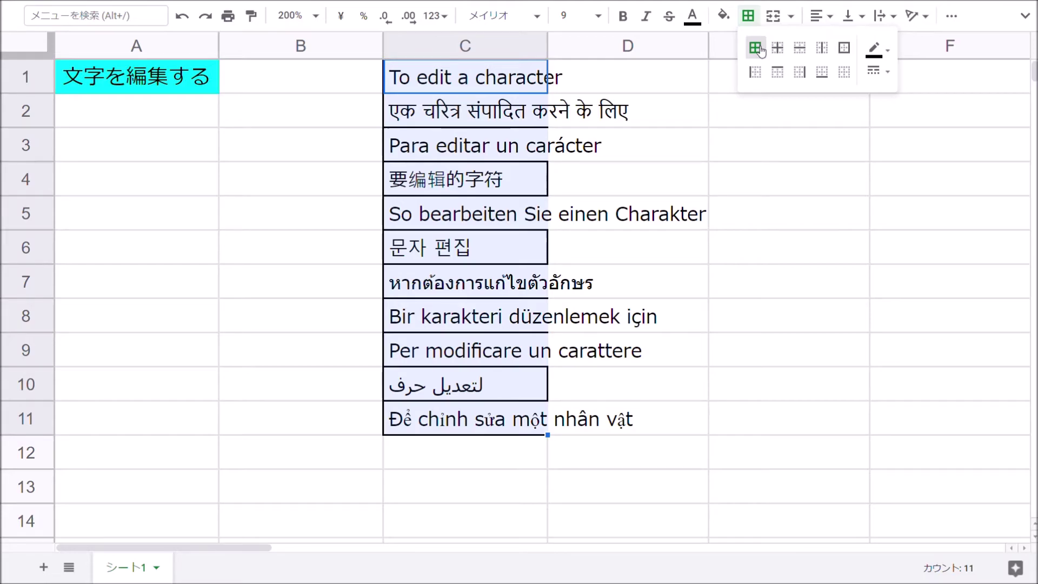
- Change the C1:C11 borders to grey and give them a thick solid line style
left_click(874, 49)
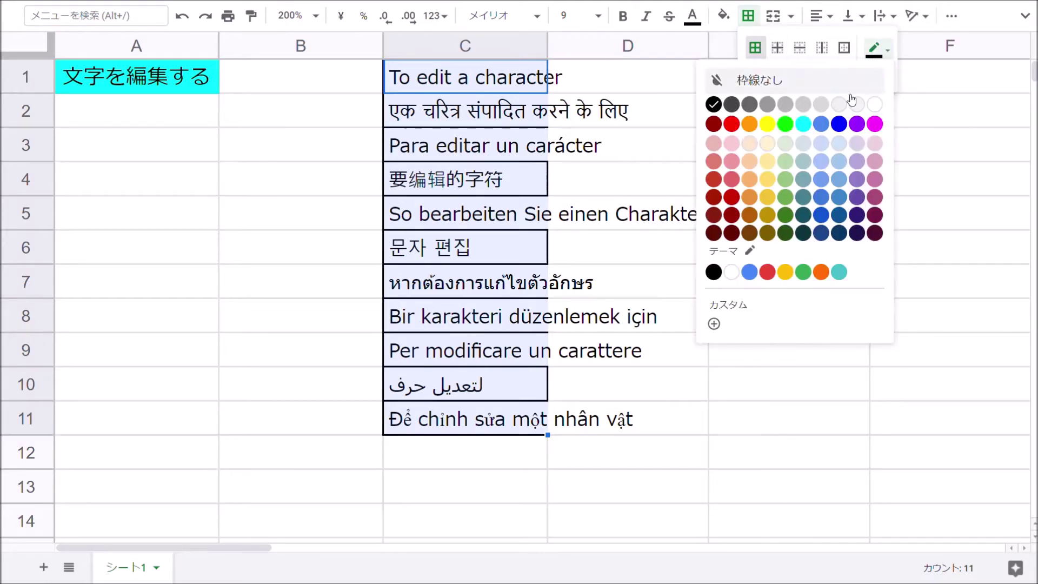
left_click(789, 108)
left_click(877, 71)
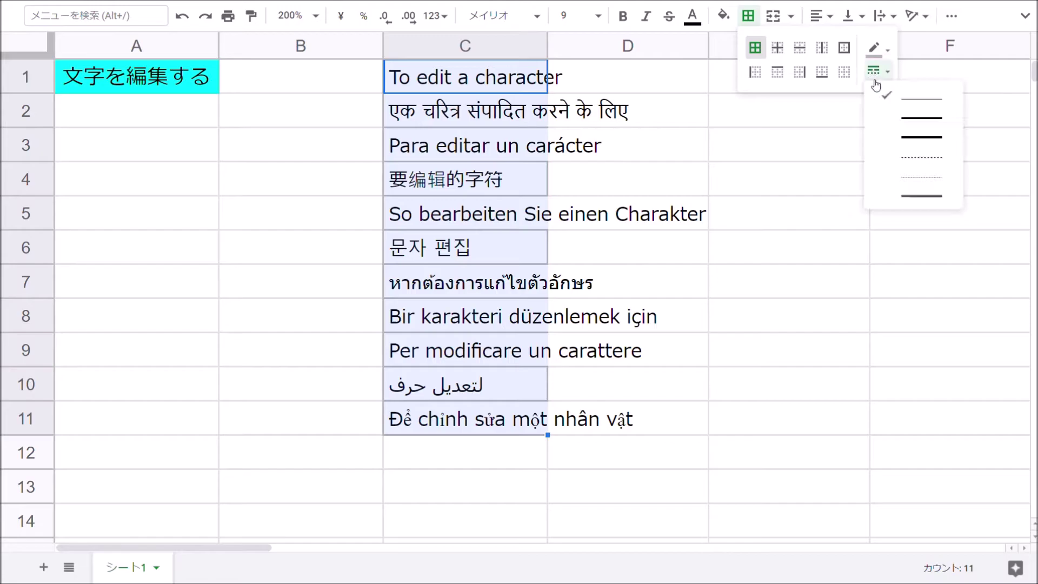
left_click(903, 138)
left_click(650, 136)
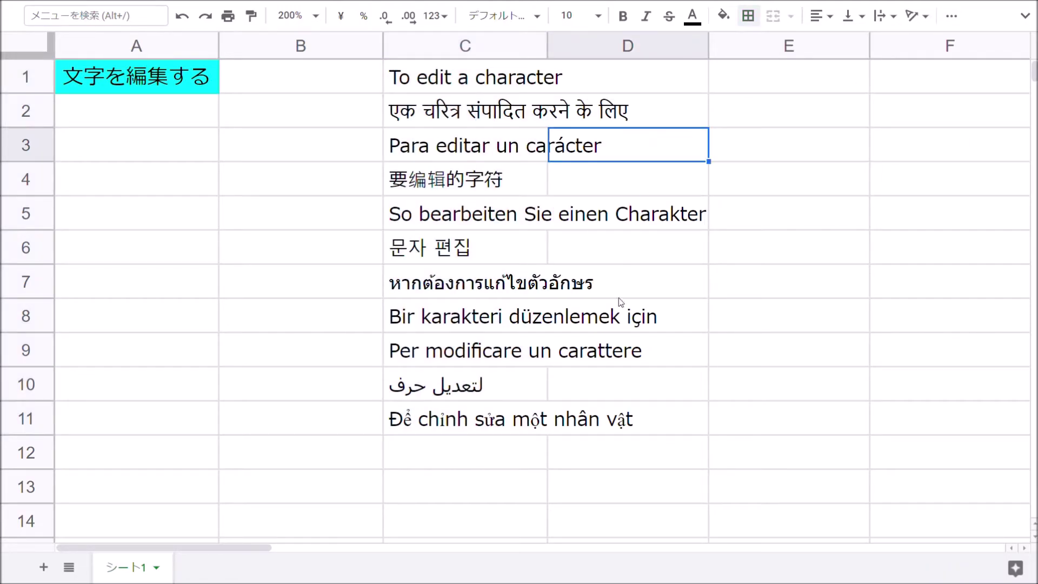
- Merge C1:D1 and try centre and right horizontal alignment on its text
left_click_drag(506, 83, 648, 79)
left_click(772, 16)
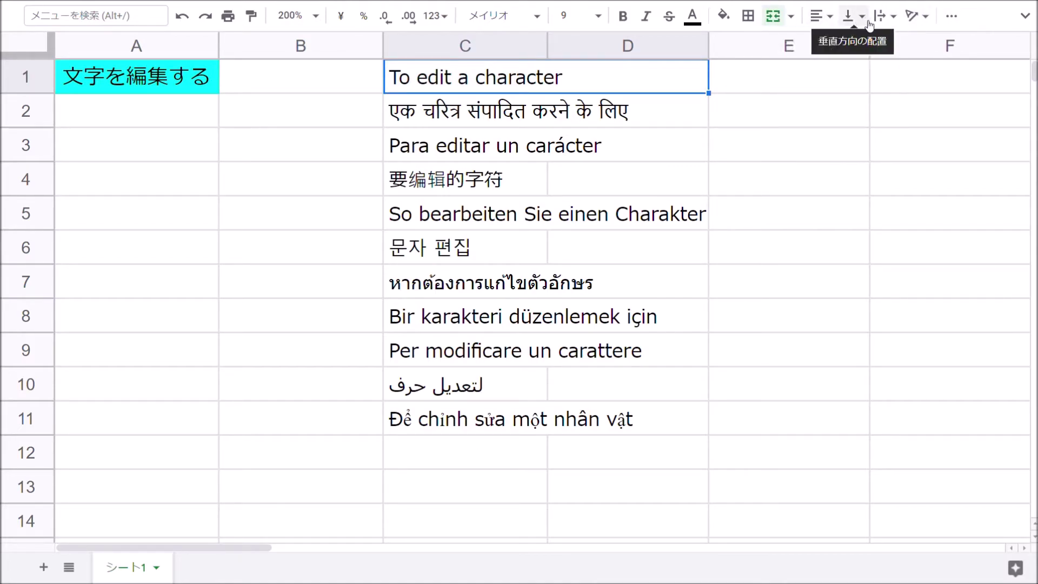
left_click(817, 17)
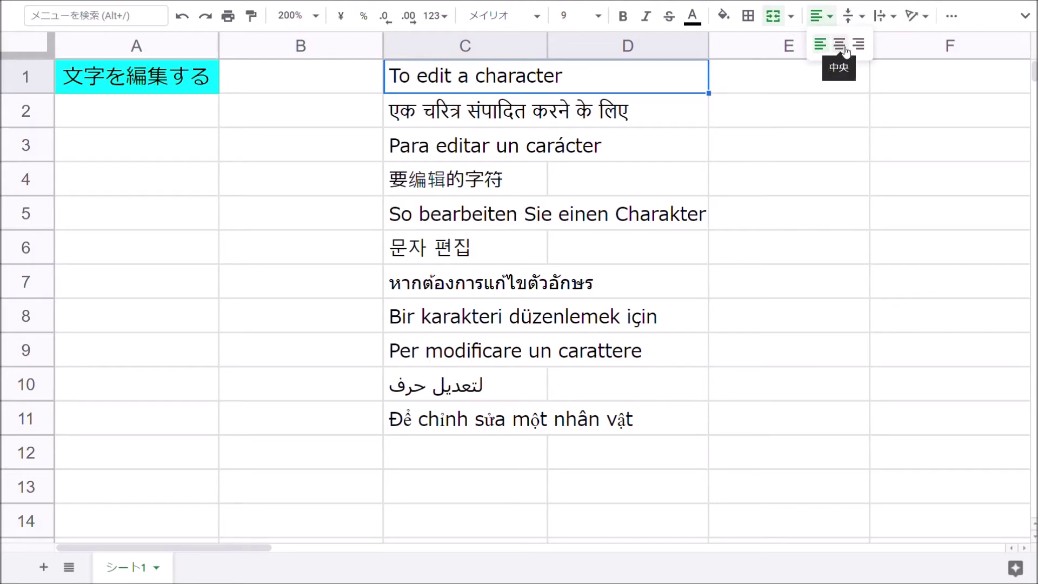
left_click(838, 48)
left_click(819, 16)
left_click(858, 45)
- Try top and bottom vertical alignment on the merged cell C1:D1
left_click(855, 23)
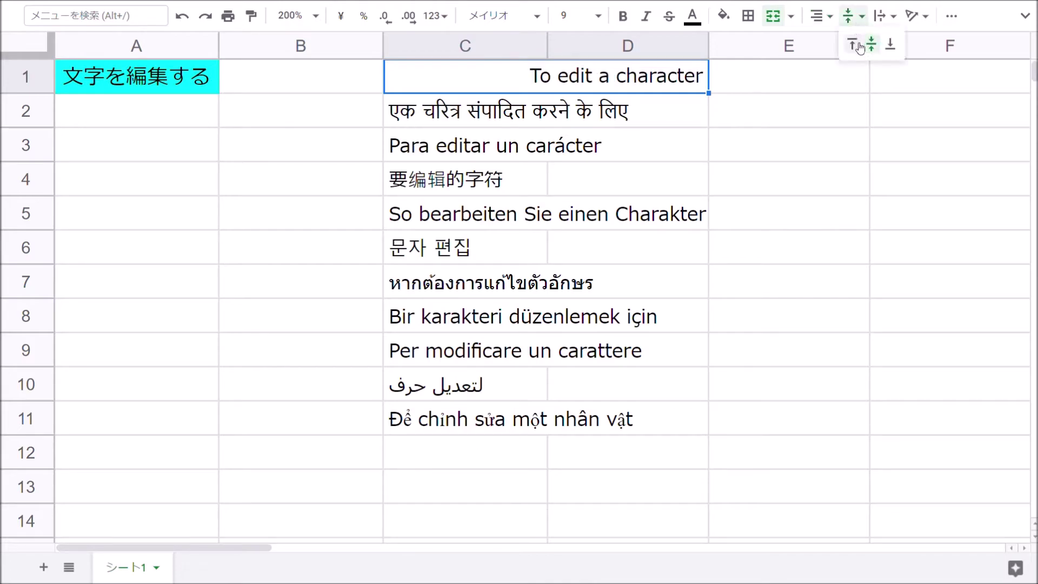
left_click(860, 48)
left_click(856, 22)
left_click(889, 50)
- Undo the alignment changes and the merge of C1:D1
key("ctrl+z")
key("ctrl+z")
key("ctrl+z")
key("ctrl+z")
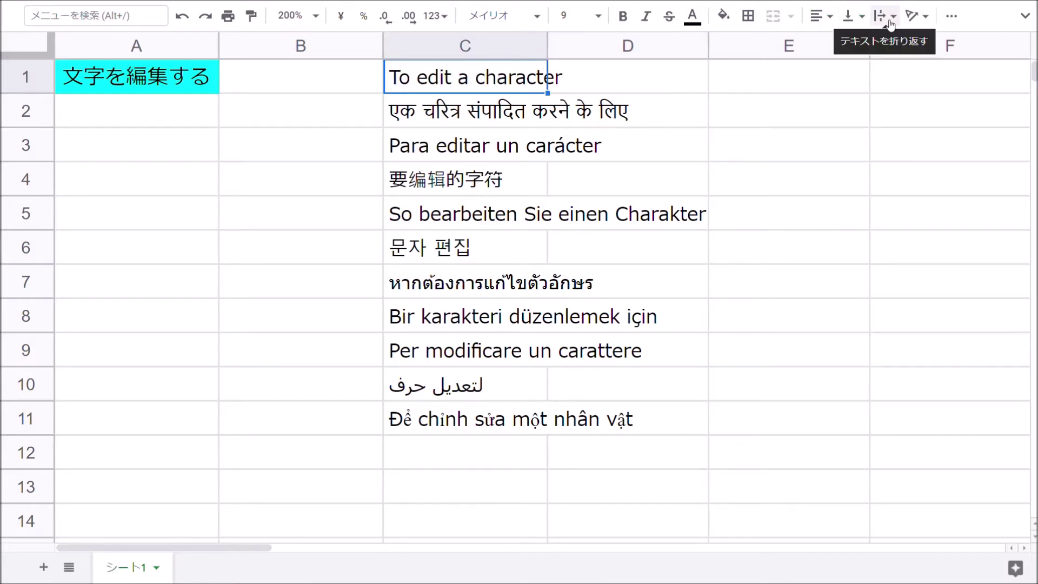
- Try clipping the text of C1 at the cell edge, and set it to wrap instead
left_click(889, 21)
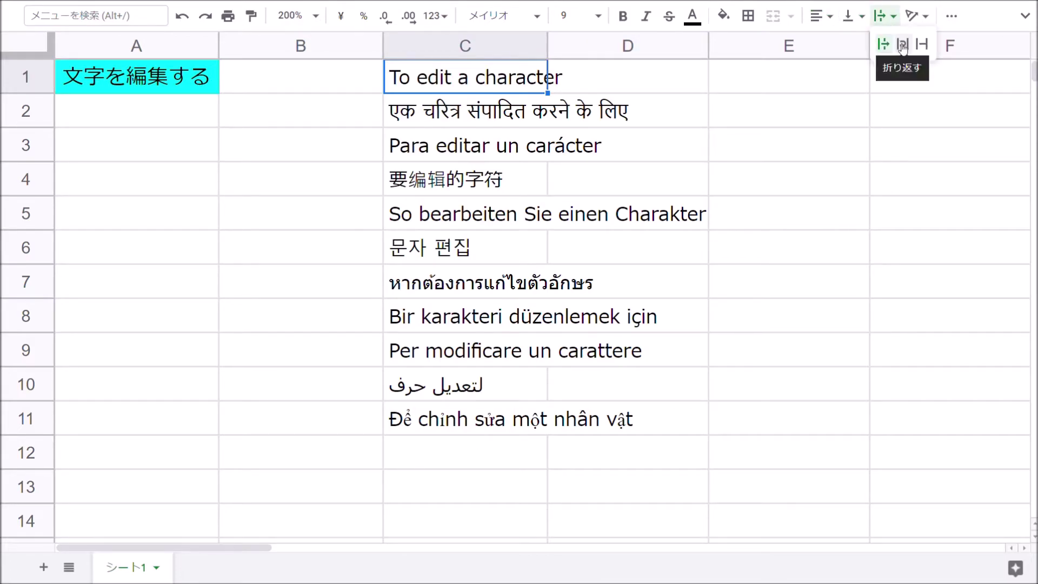
left_click(922, 44)
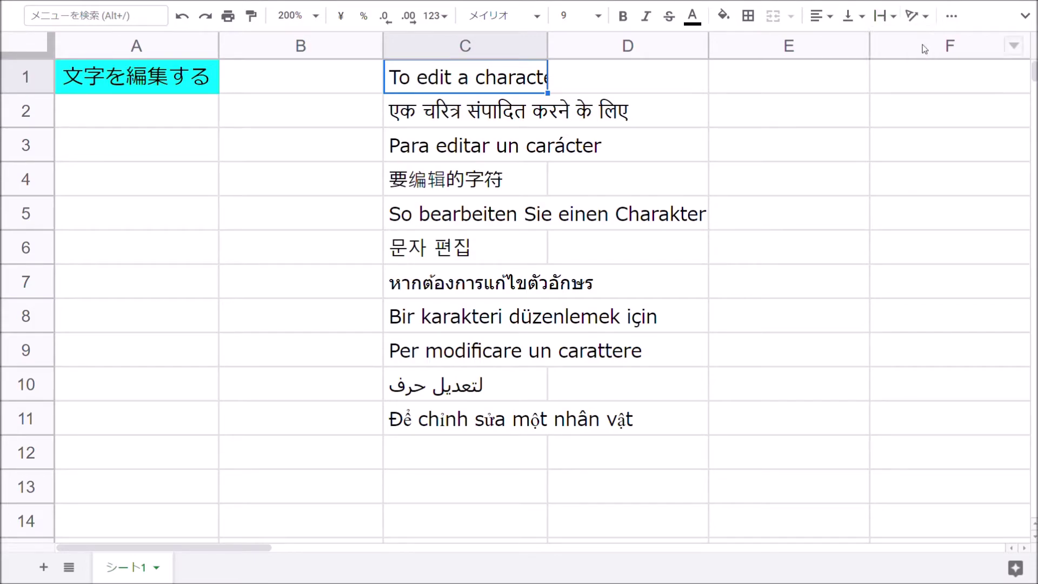
left_click(889, 16)
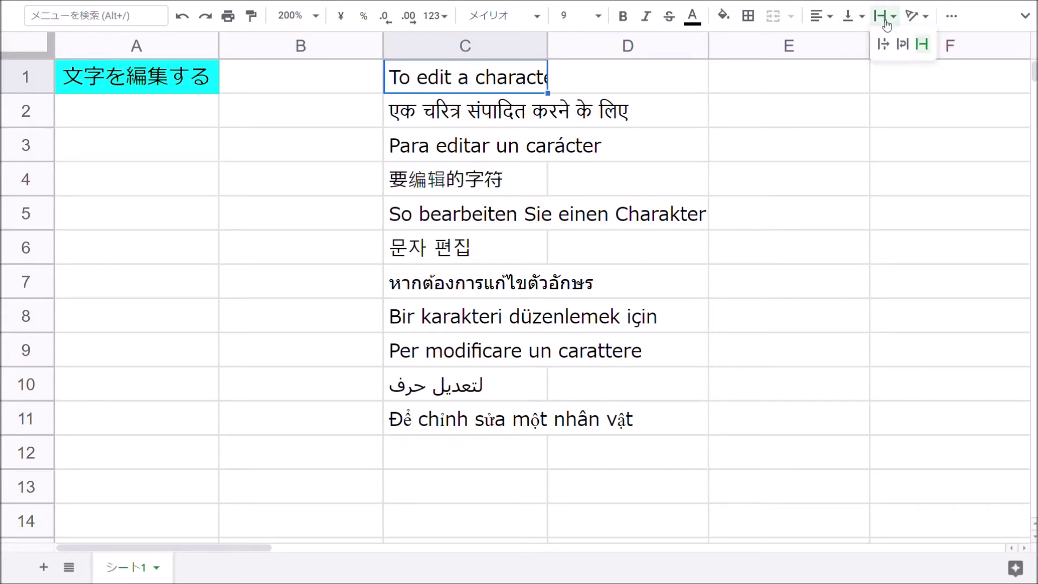
left_click(906, 46)
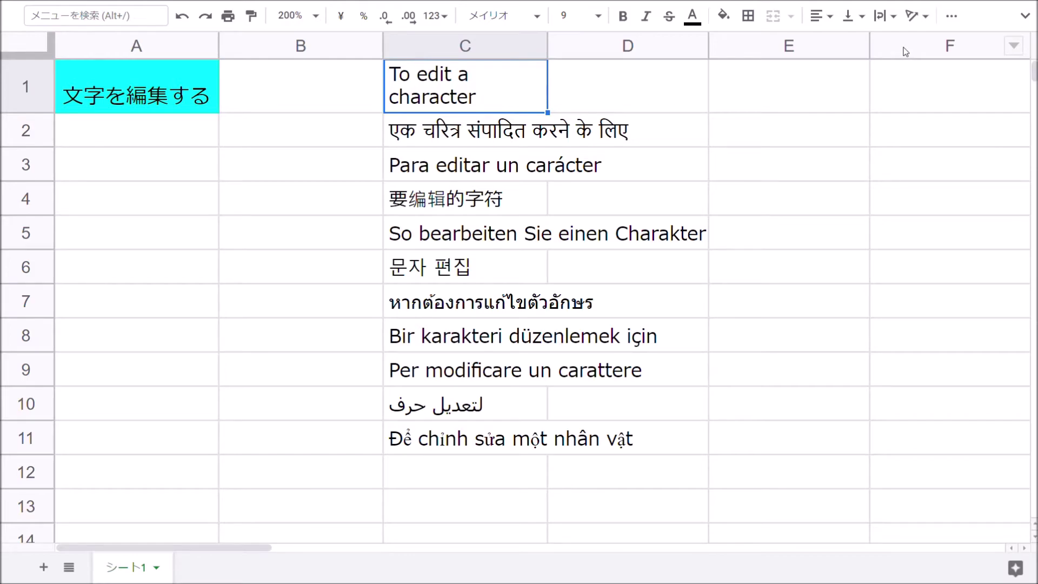
left_click(890, 22)
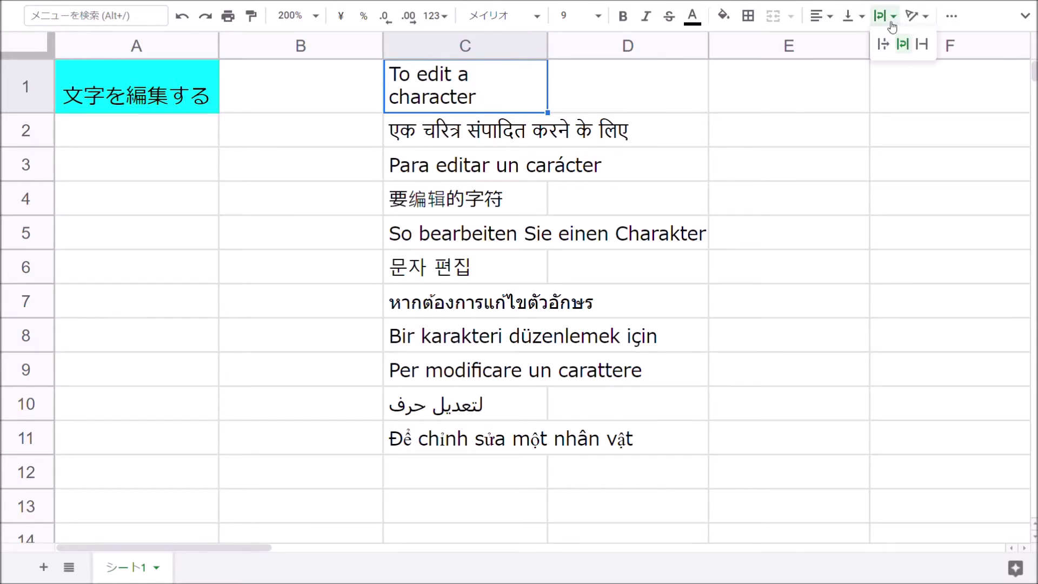
- Rotate the text in C1 so that it runs downward
left_click(917, 16)
left_click(864, 46)
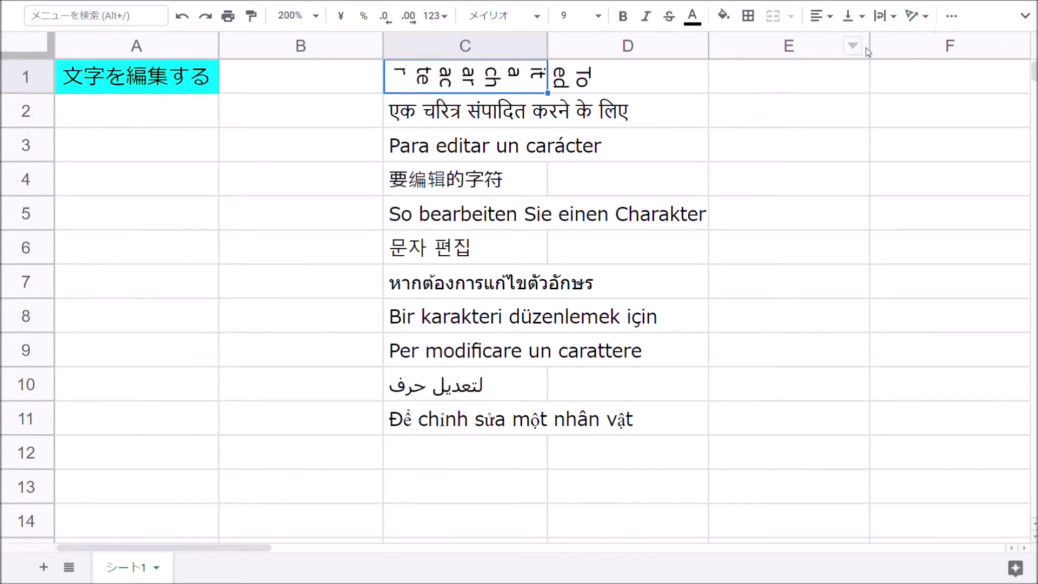
left_click(917, 16)
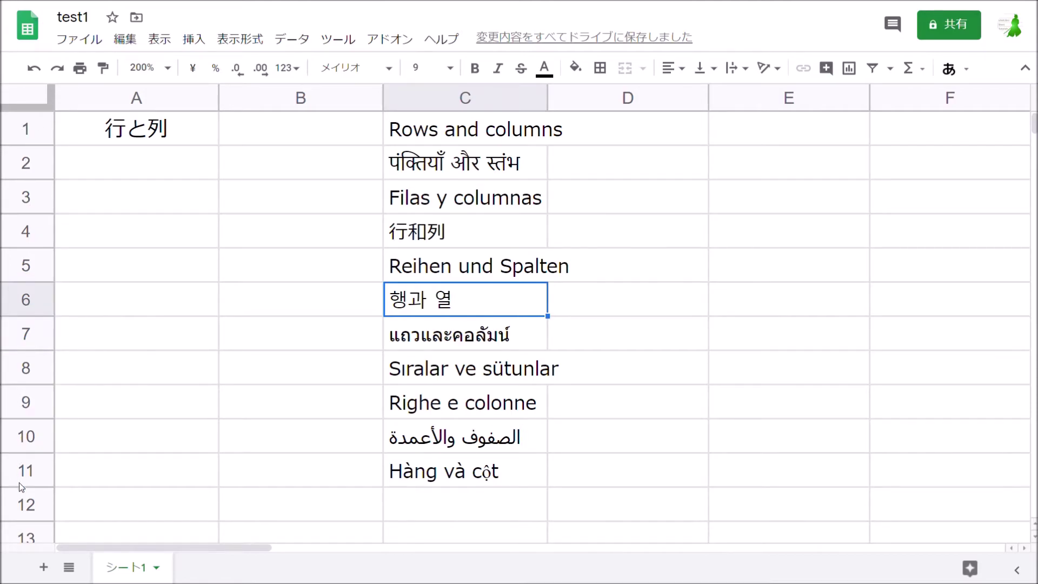
- Select the whole of row 6 and the whole of column C, and return to cell C6
left_click(25, 302)
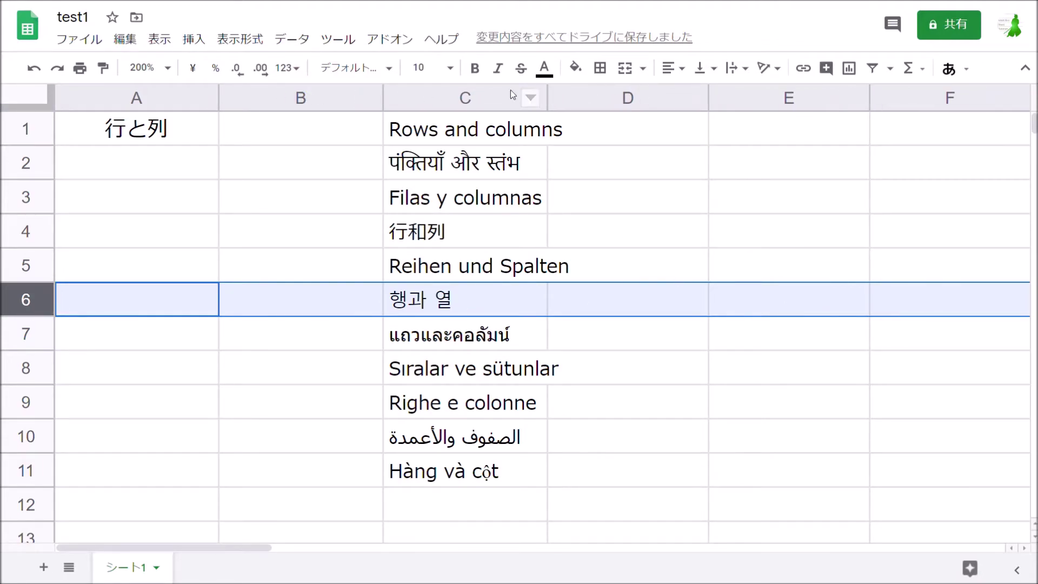
left_click(463, 98)
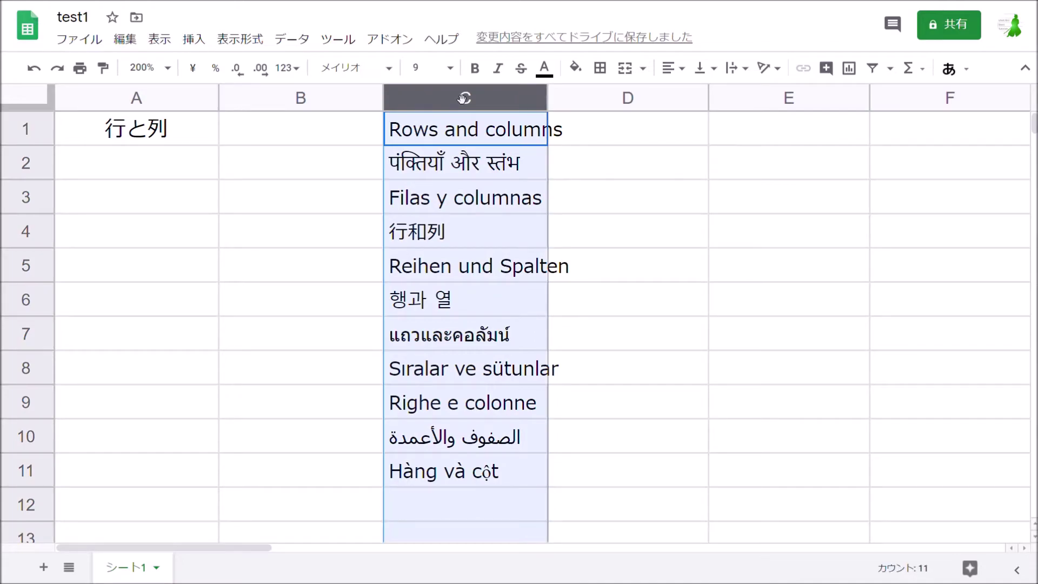
left_click(462, 308)
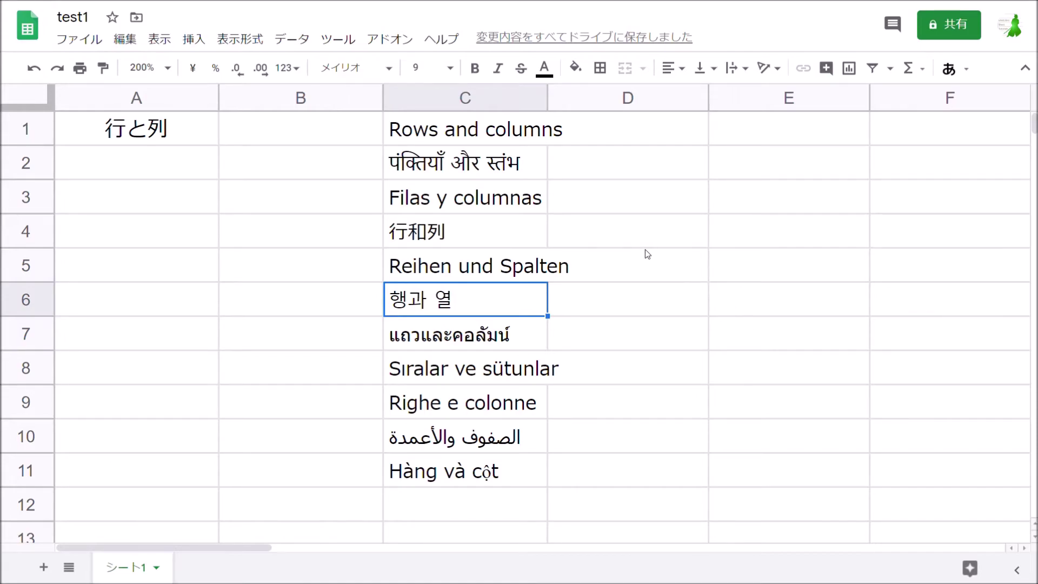
- Select whole rows 6, 5 and 3 one after another, and whole columns A, B and C in the same way
left_click(23, 300)
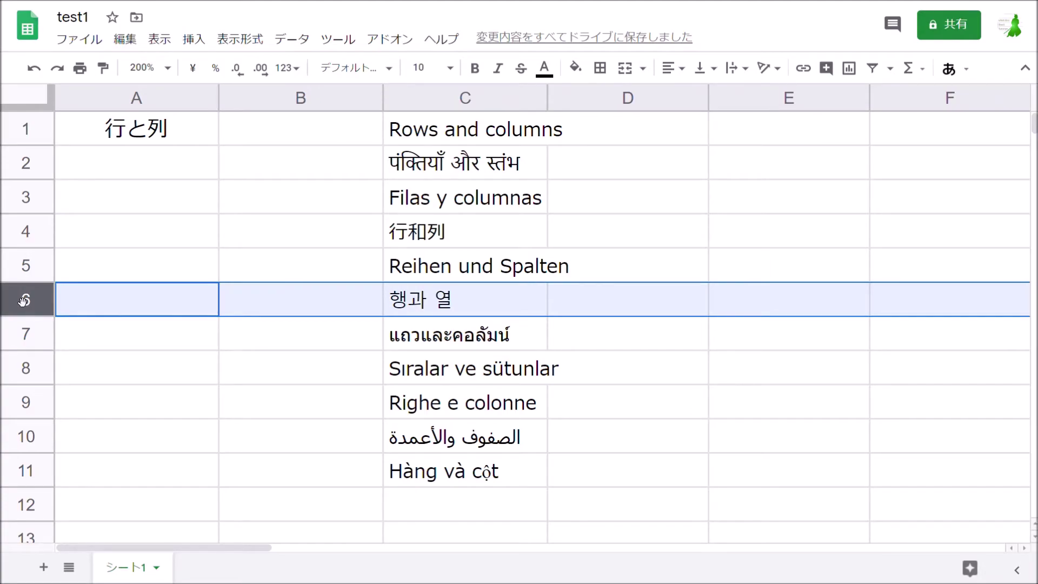
left_click(24, 265)
left_click(26, 200)
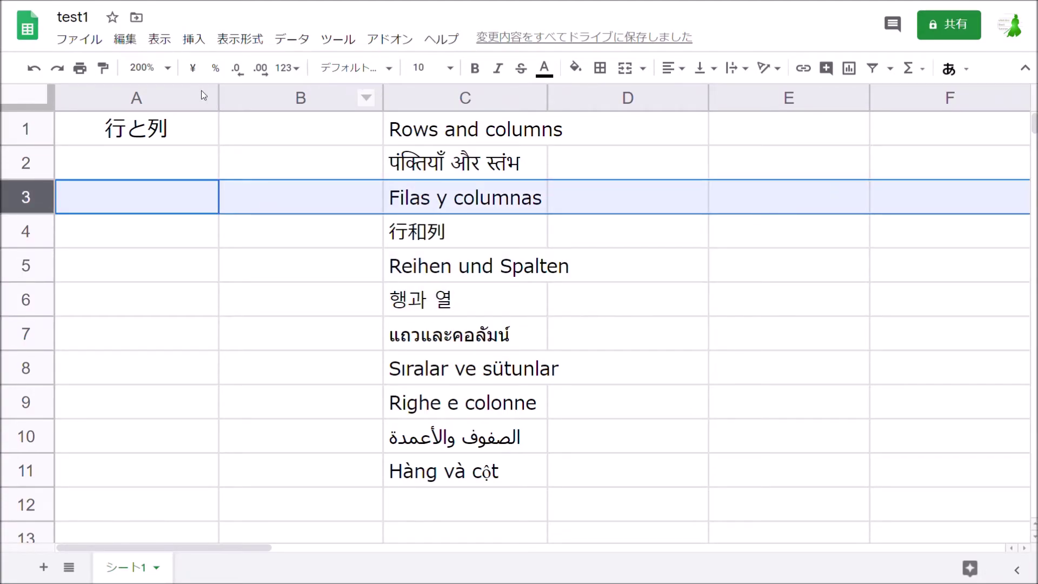
left_click(136, 98)
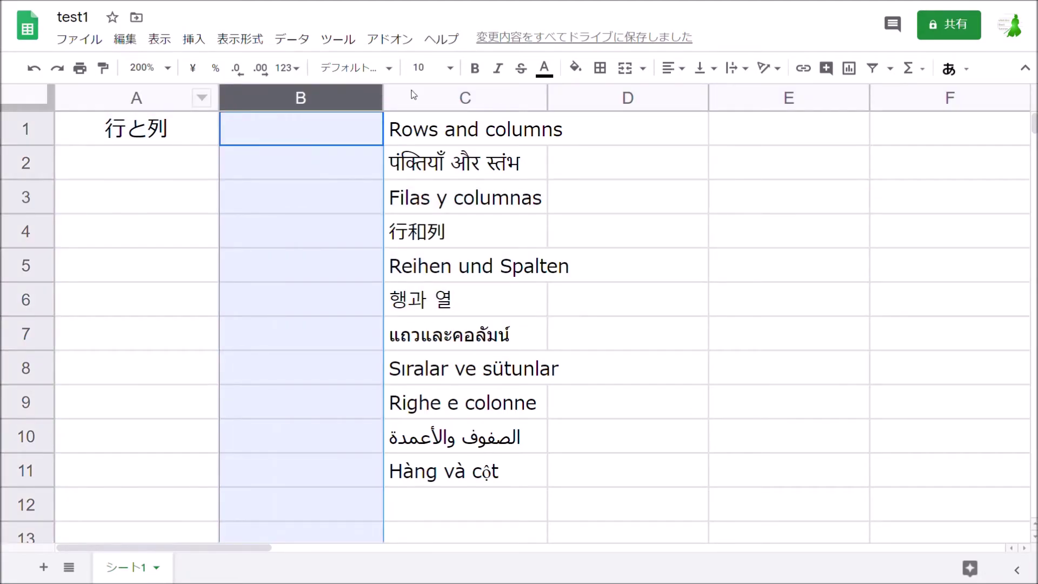
left_click(463, 97)
- Select the filled cells C1:C11 of the column, starting in turn from C6, C5 and C4
left_click(480, 295)
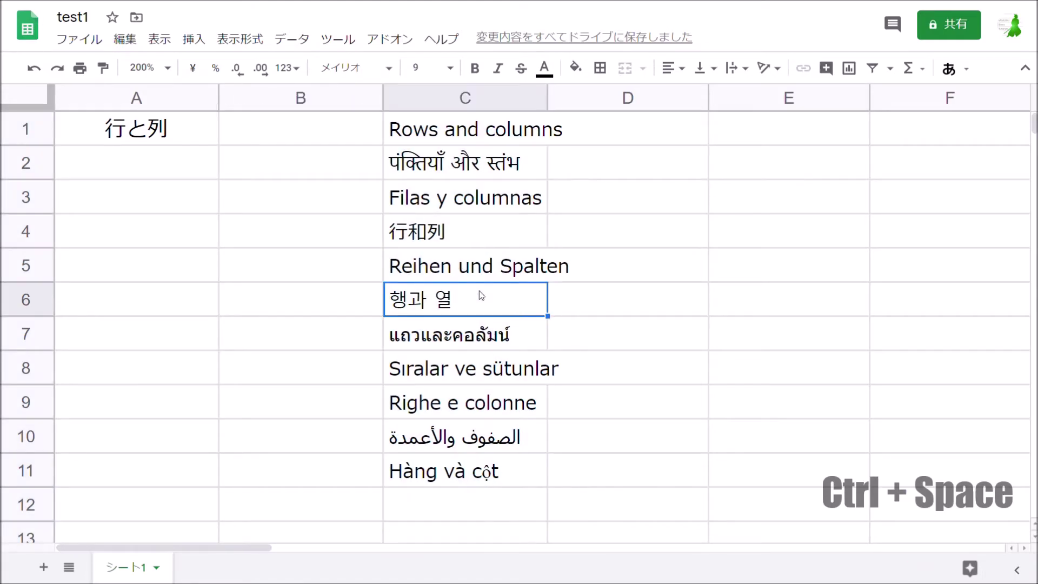
key("ctrl+space")
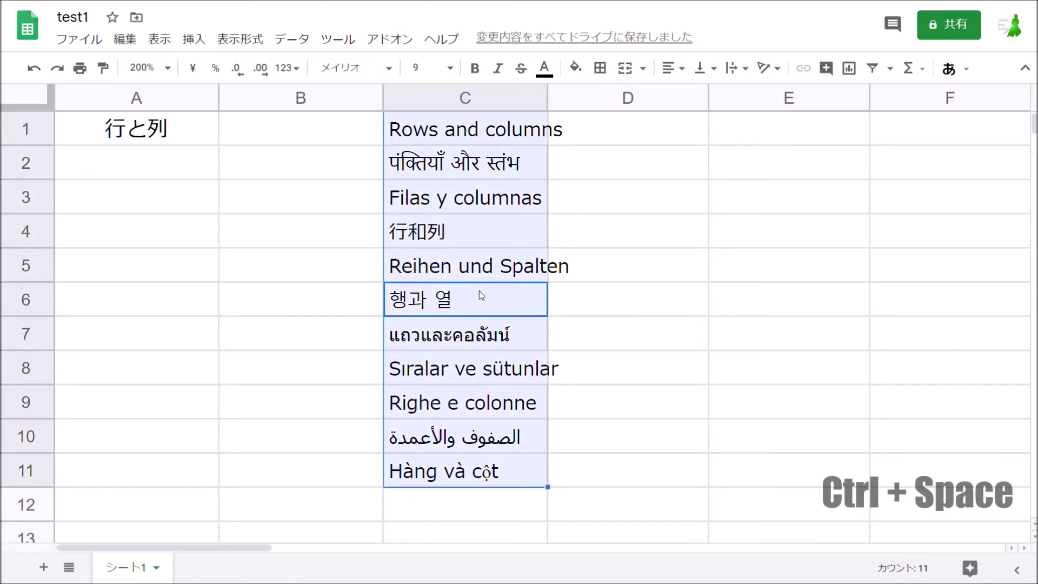
left_click(479, 292)
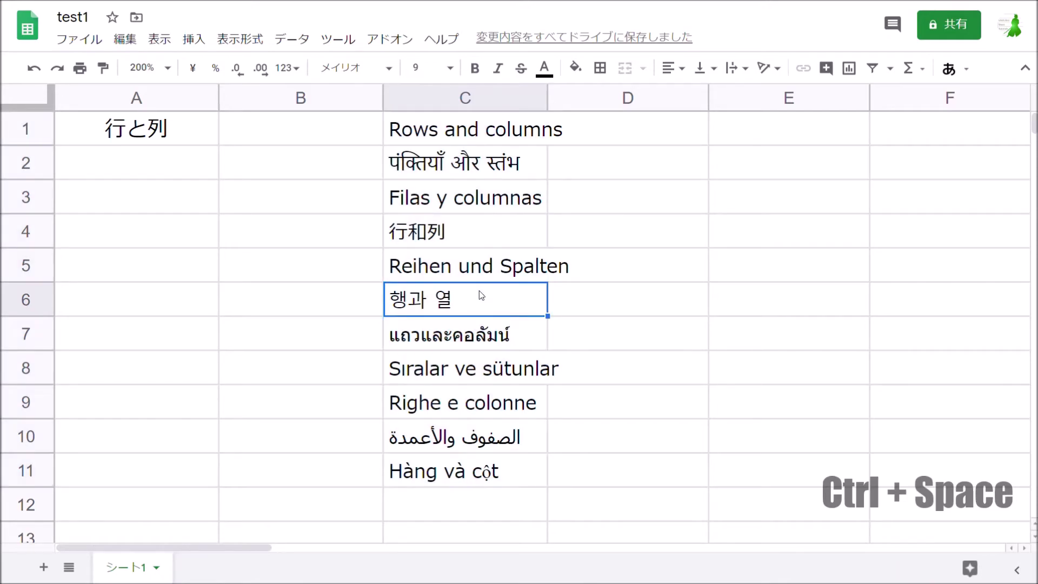
left_click(517, 270)
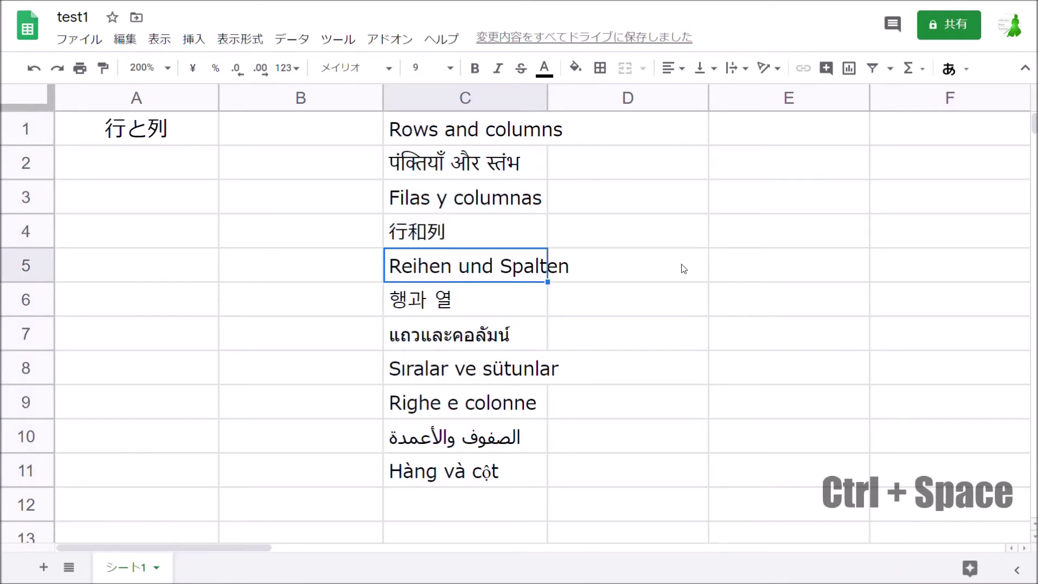
key("ctrl+space")
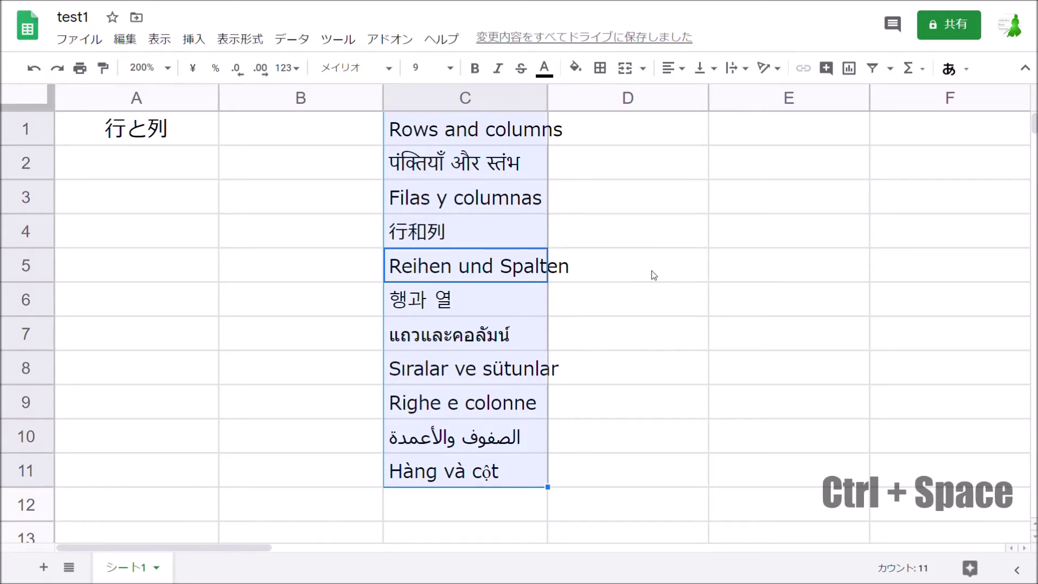
left_click(493, 237)
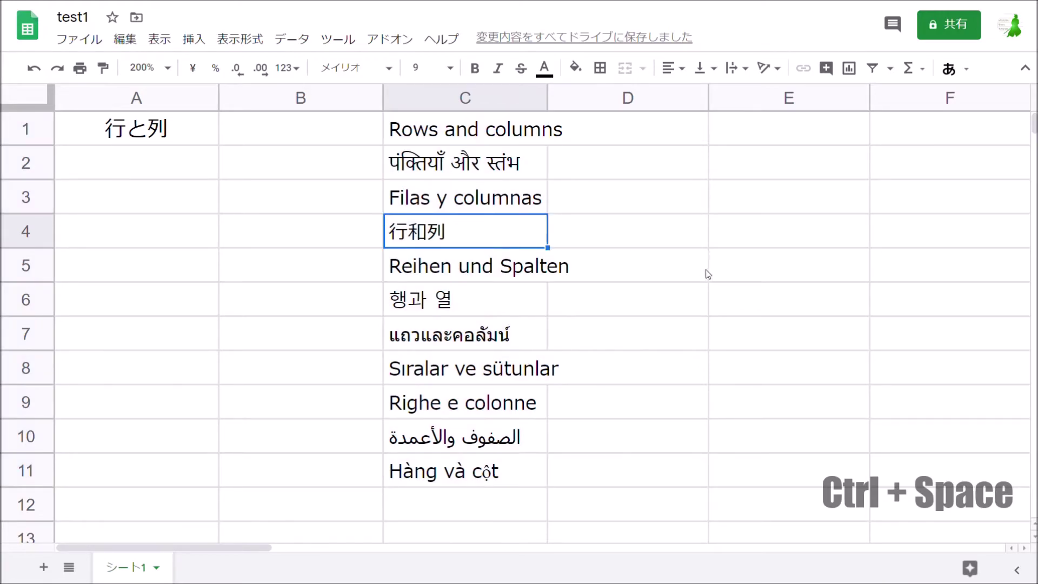
key("ctrl+space")
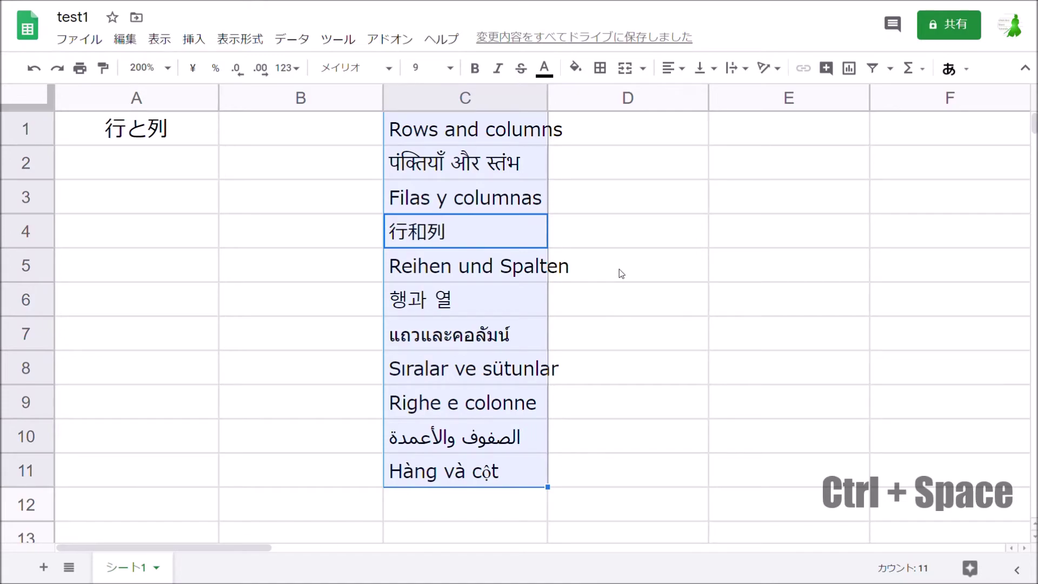
- Extend the selection from the filled cells to the whole of column C, and copy the column
key("ctrl+space")
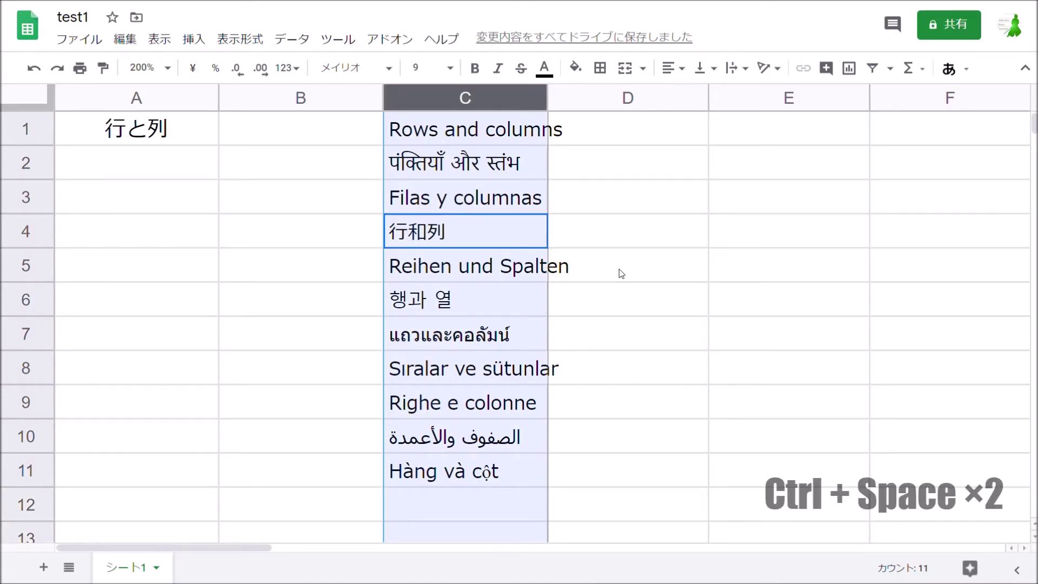
left_click(520, 242)
key("ctrl+space")
key("ctrl+space")
key("ctrl+c")
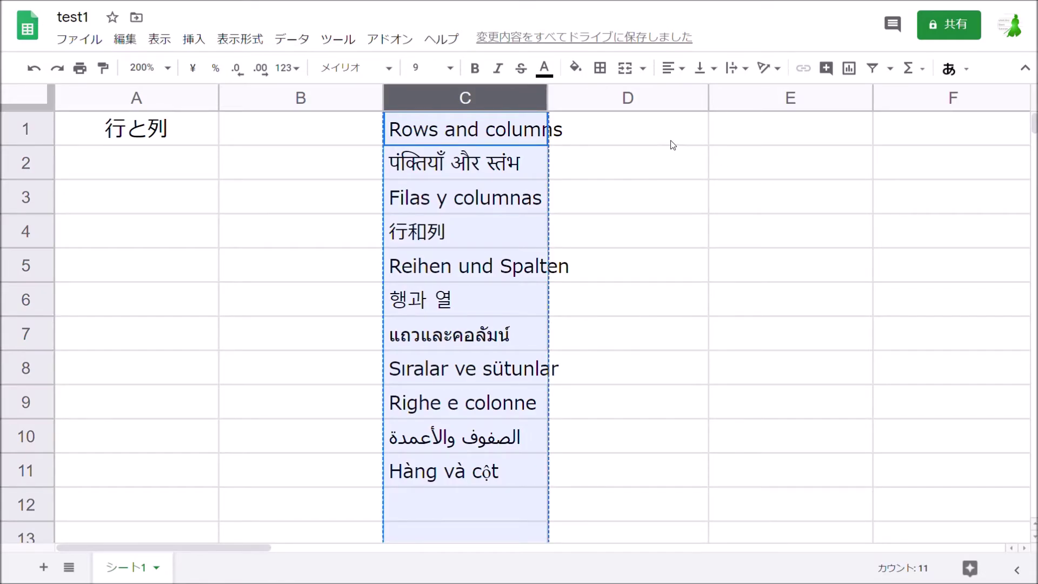
- Paste the copied column C into column D, and clear the contents of column D again
left_click(657, 100)
key("ctrl+v")
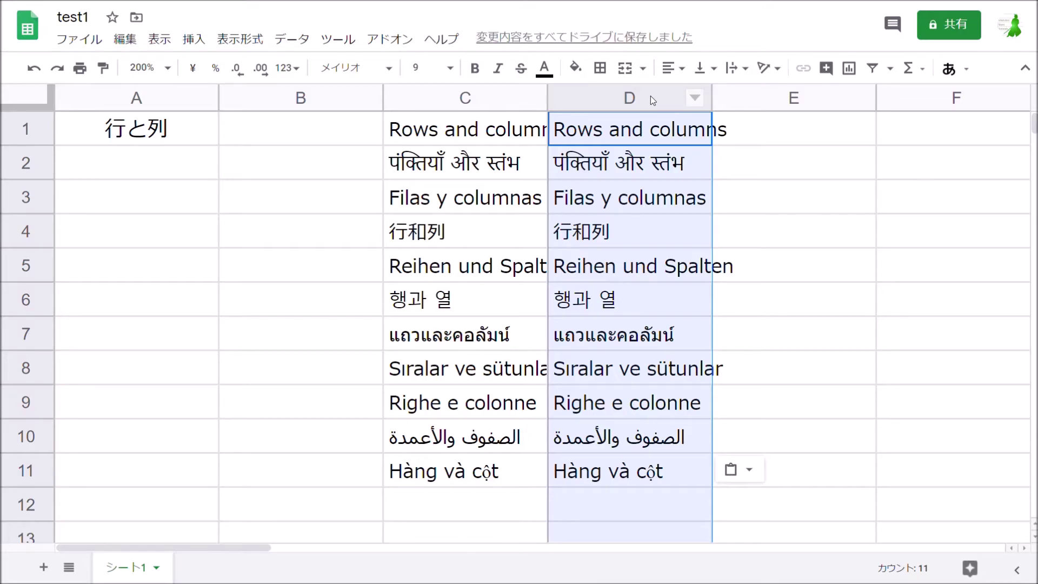
key("Delete")
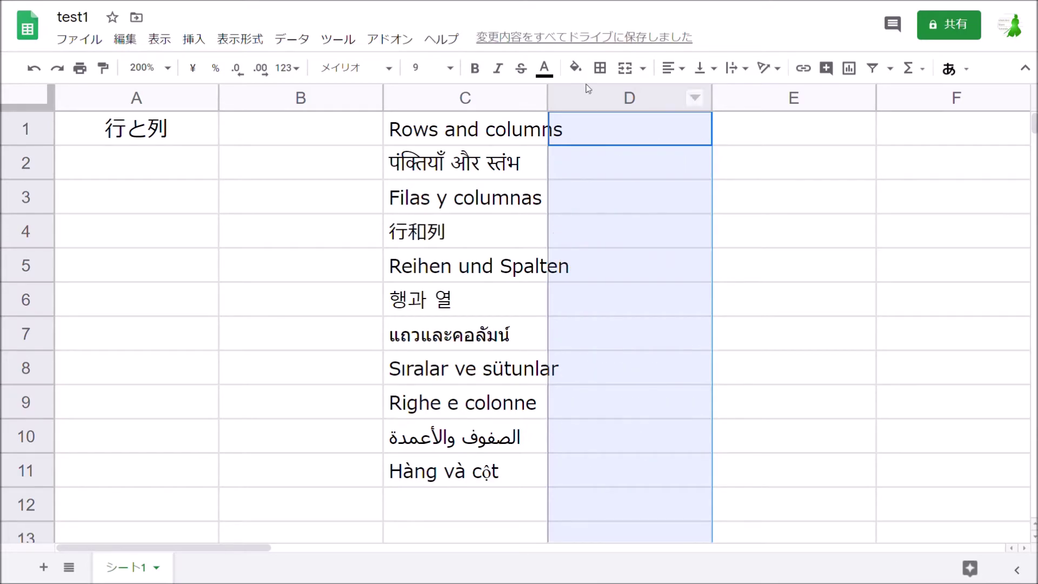
- Move the whole of column C in front of the empty column B
left_click(498, 95)
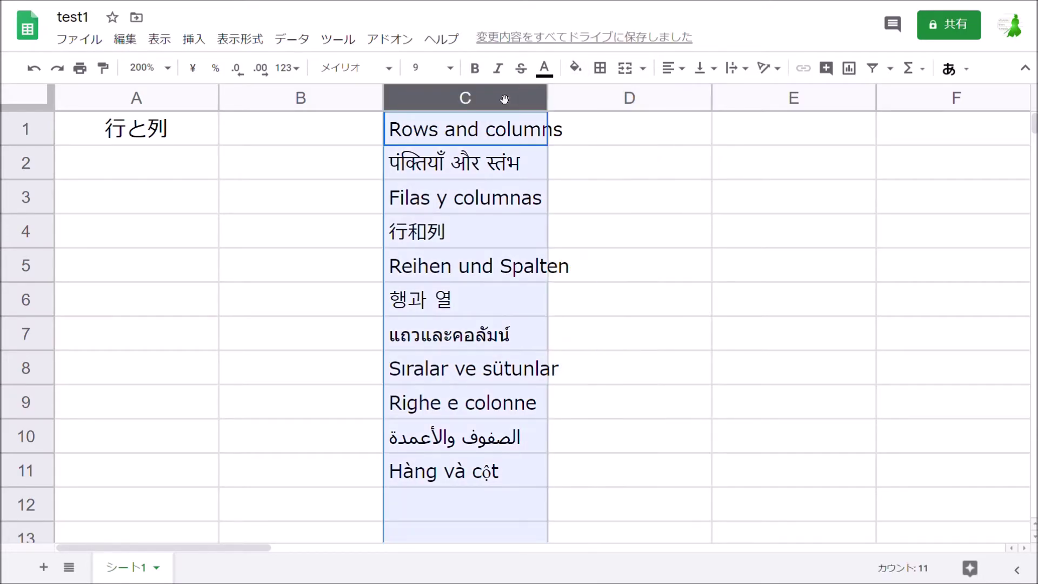
left_click_drag(499, 107, 338, 114)
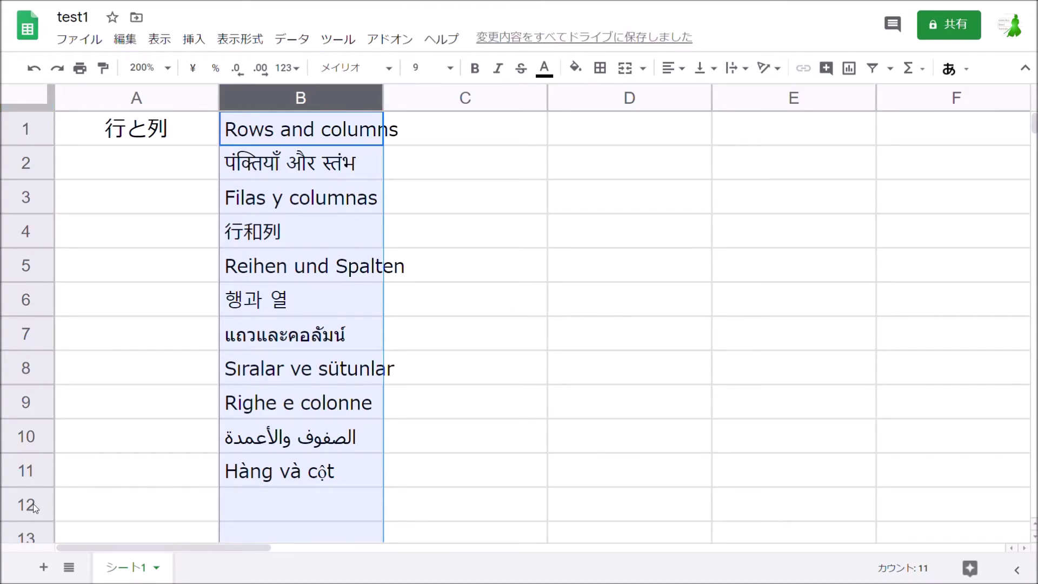
- Insert a blank row above row 6 and another blank row below row 7
right_click(32, 307)
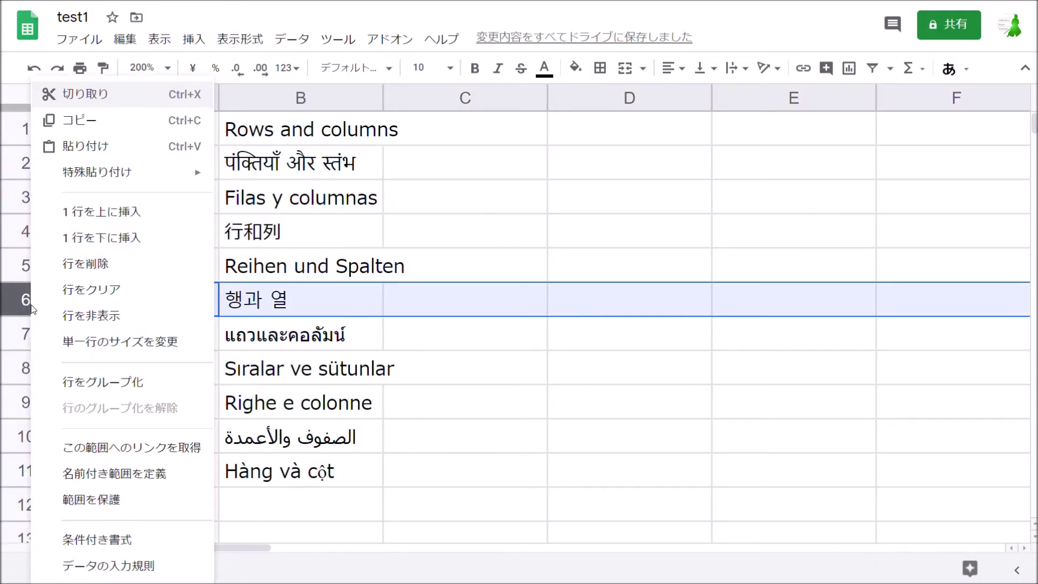
left_click(139, 214)
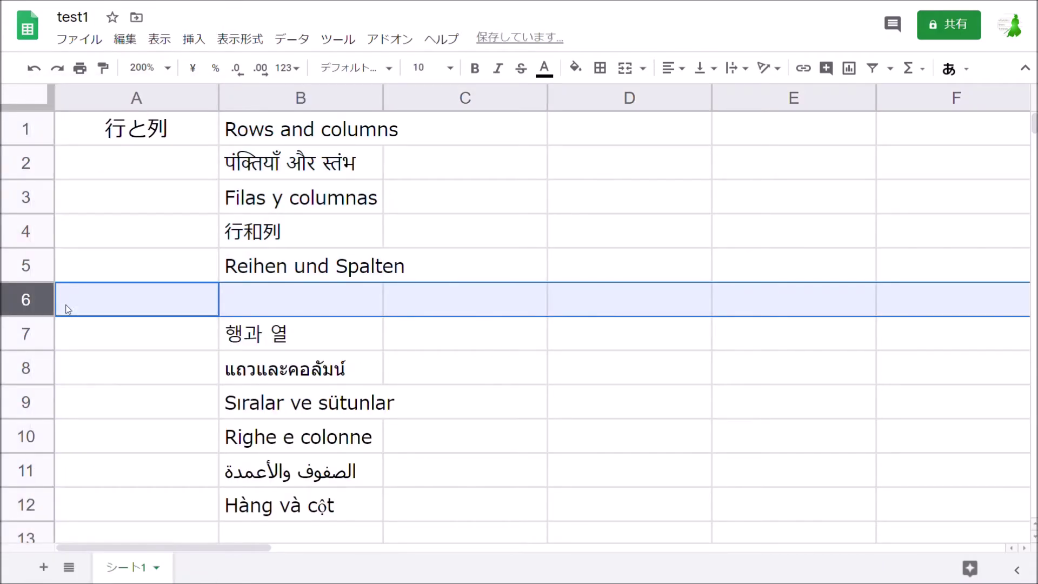
right_click(42, 339)
left_click(133, 243)
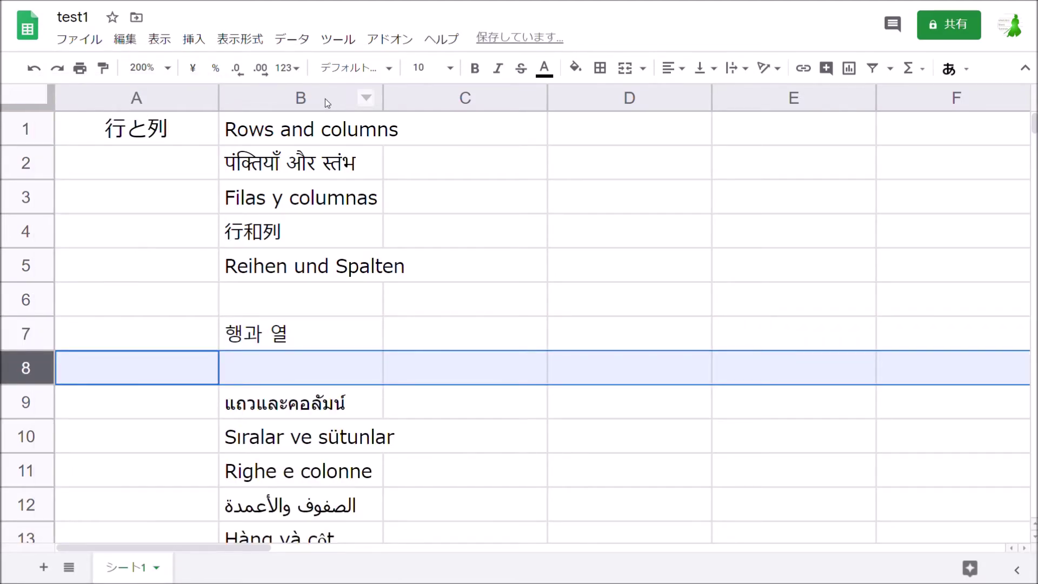
- Undo the row insertion above row 6 and delete the blank row 8
key("ctrl+z")
left_click(473, 337)
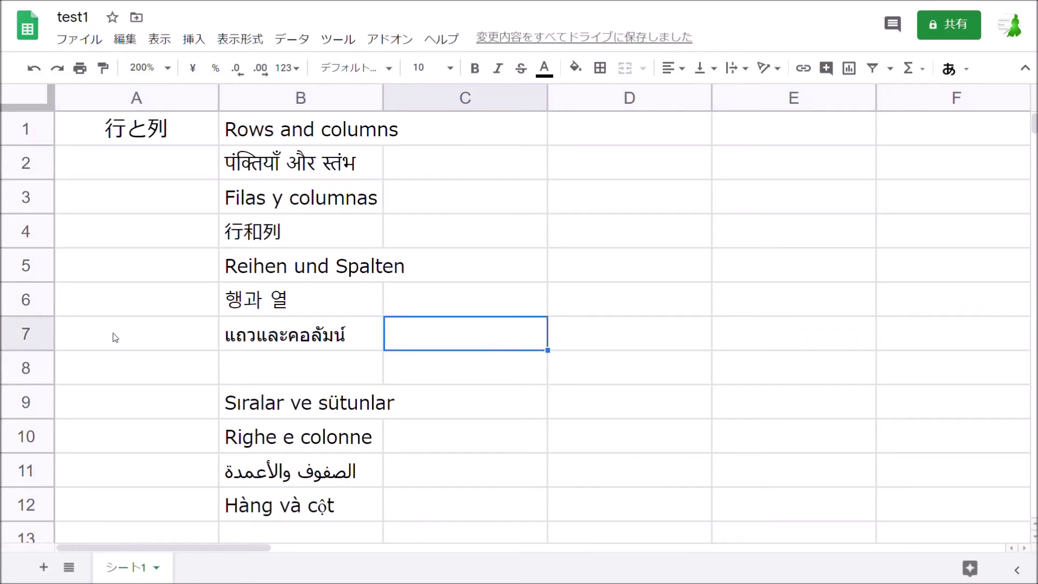
right_click(41, 369)
left_click(144, 265)
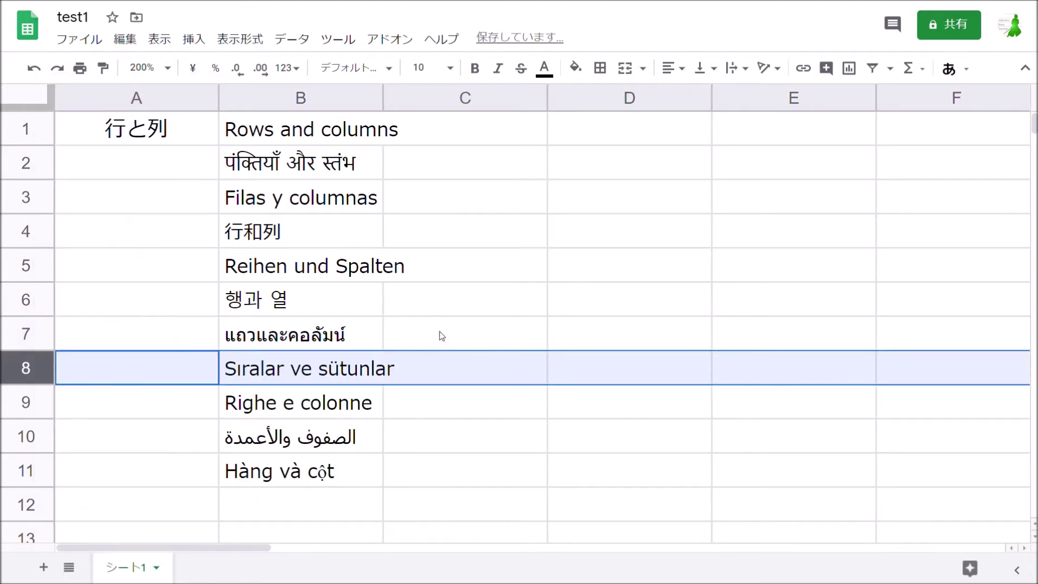
- Insert one row above cell C7 and another row below it, and undo both insertions
left_click(447, 336)
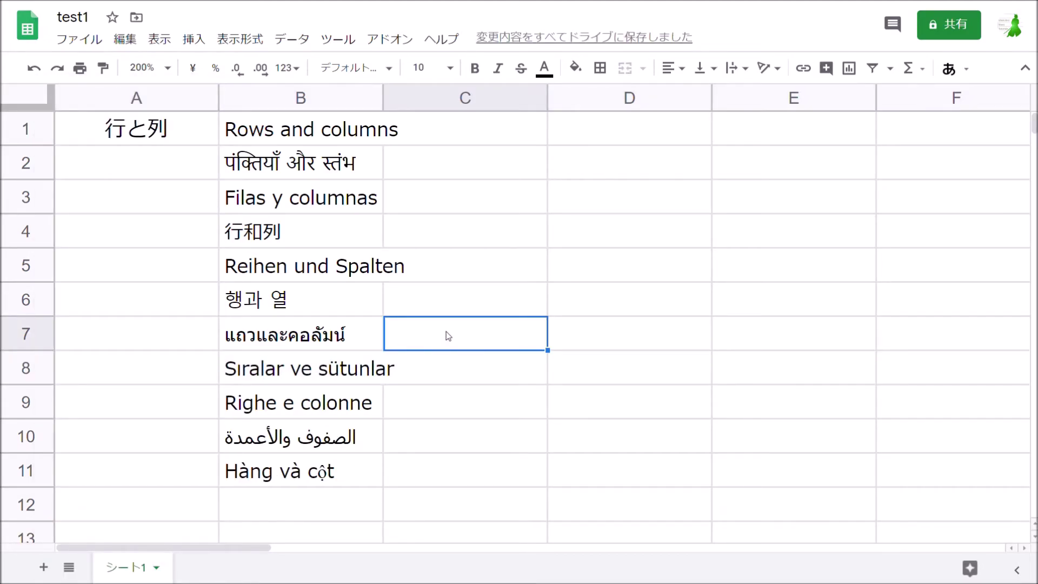
key("alt+i")
key("r")
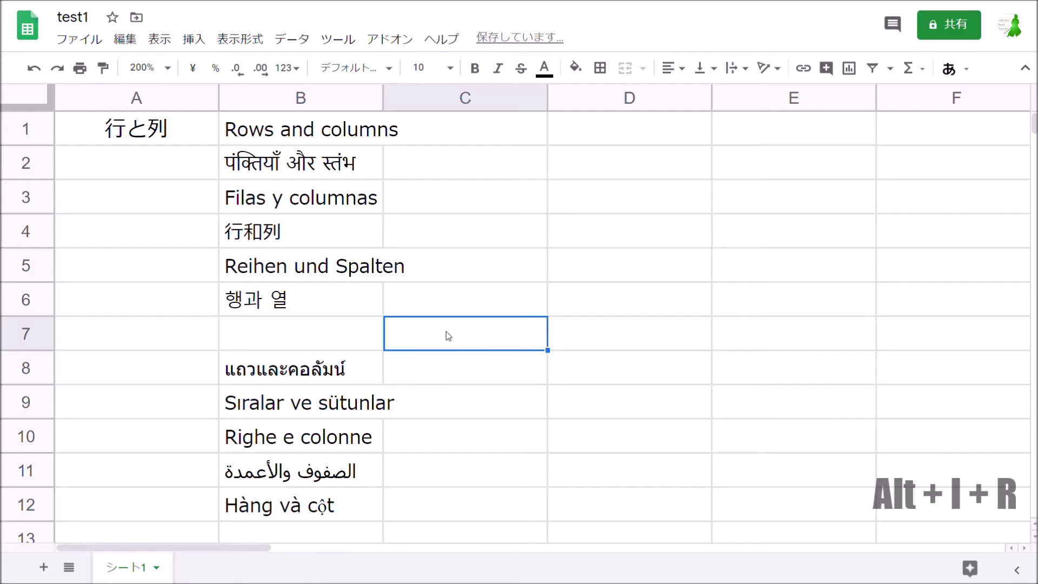
key("alt+i")
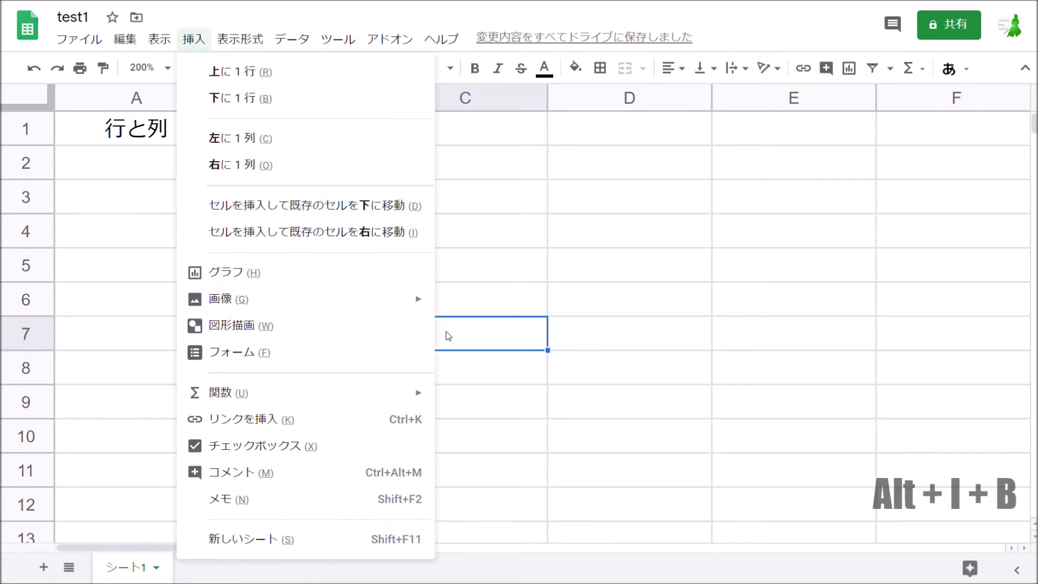
key("b")
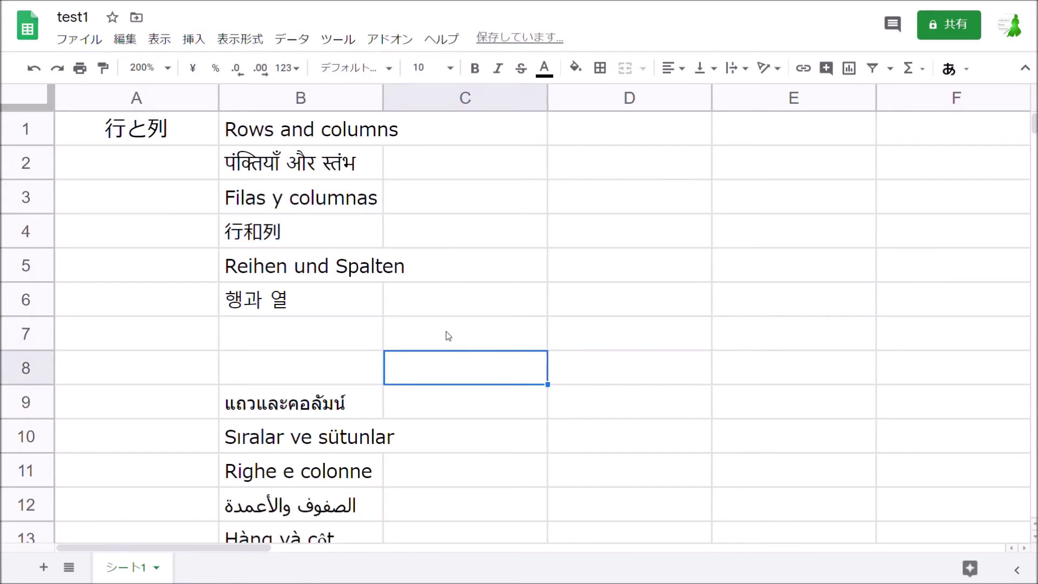
key("ctrl+z")
key("ctrl+z")
key("alt+i")
left_click(606, 349)
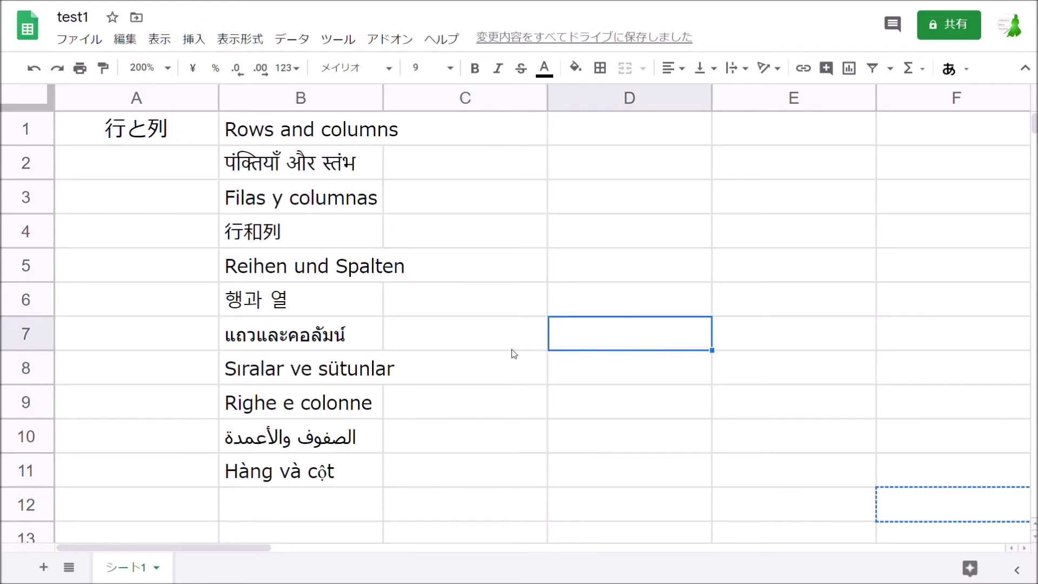
- From cell B7, insert one column before column B and another after it, undo both insertions, and return to cell A1
left_click(329, 343)
key("alt+i")
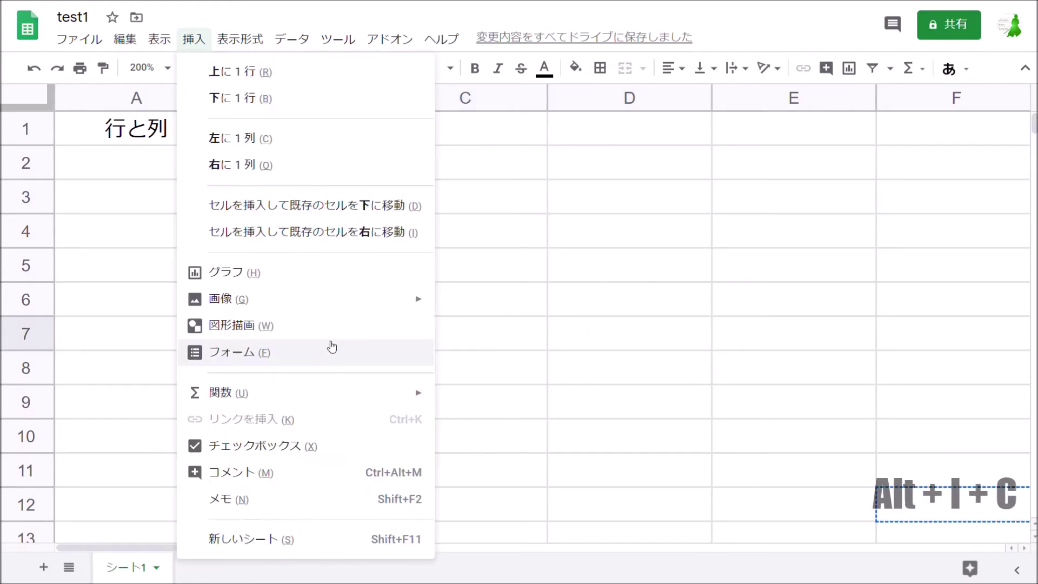
key("c")
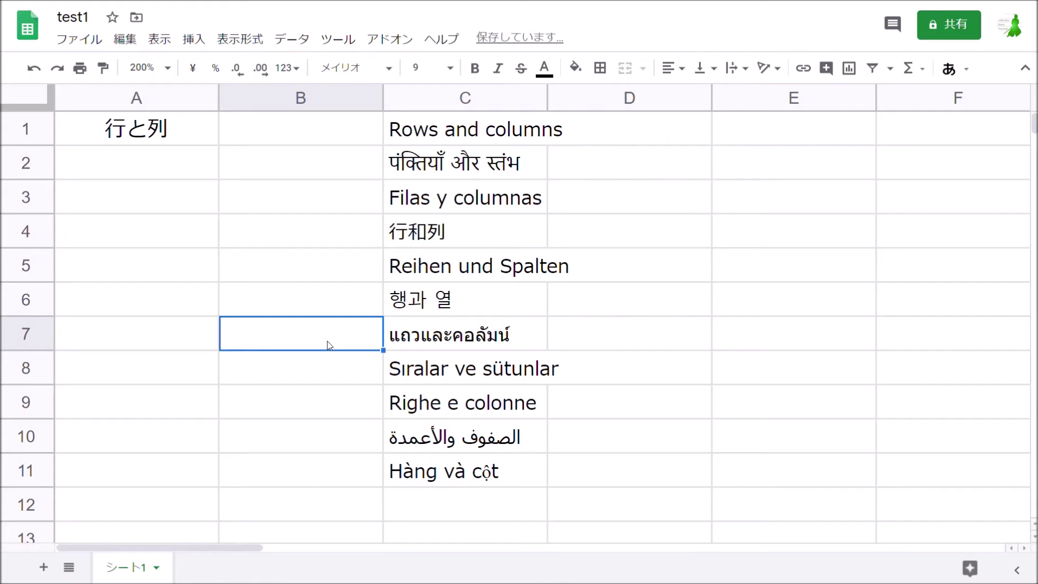
key("alt+i")
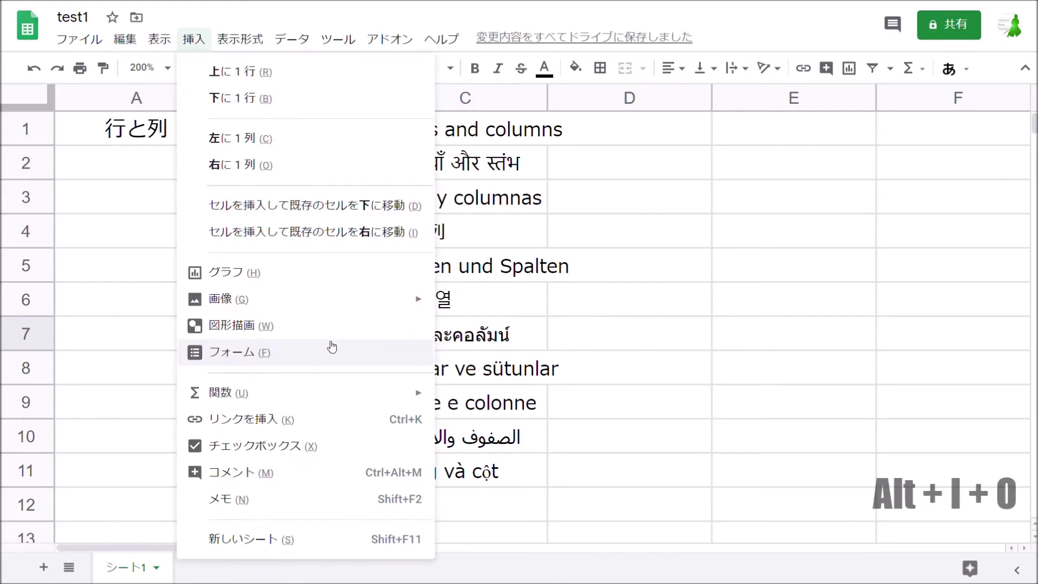
key("o")
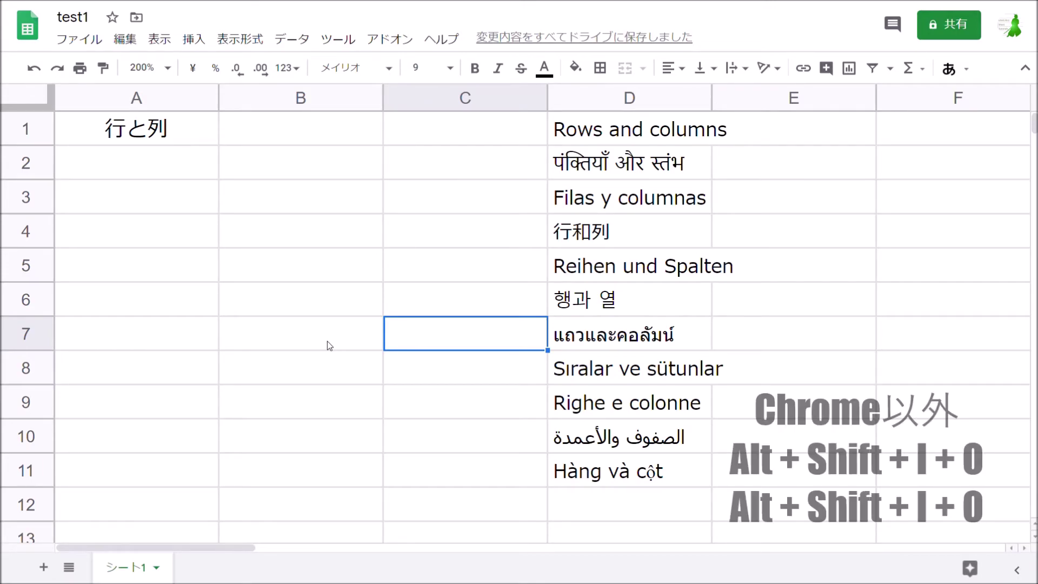
key("ctrl+z")
left_click(185, 133)
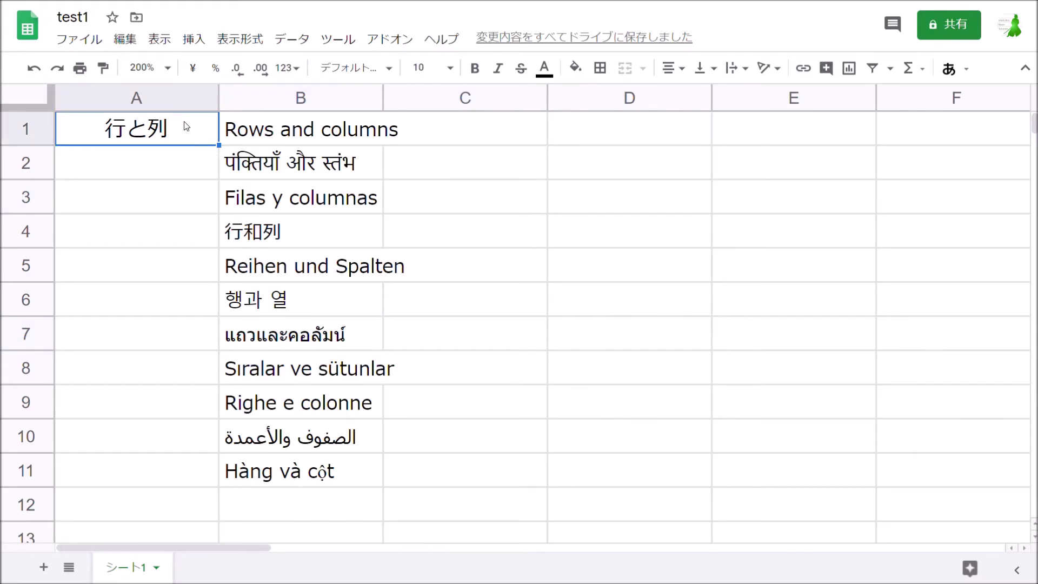
- Widen column B until its longest text fits inside the column
mouse_move(377, 98)
mouse_move(383, 99)
left_mouse_down()
mouse_move(600, 100)
mouse_move(391, 100)
left_mouse_up()
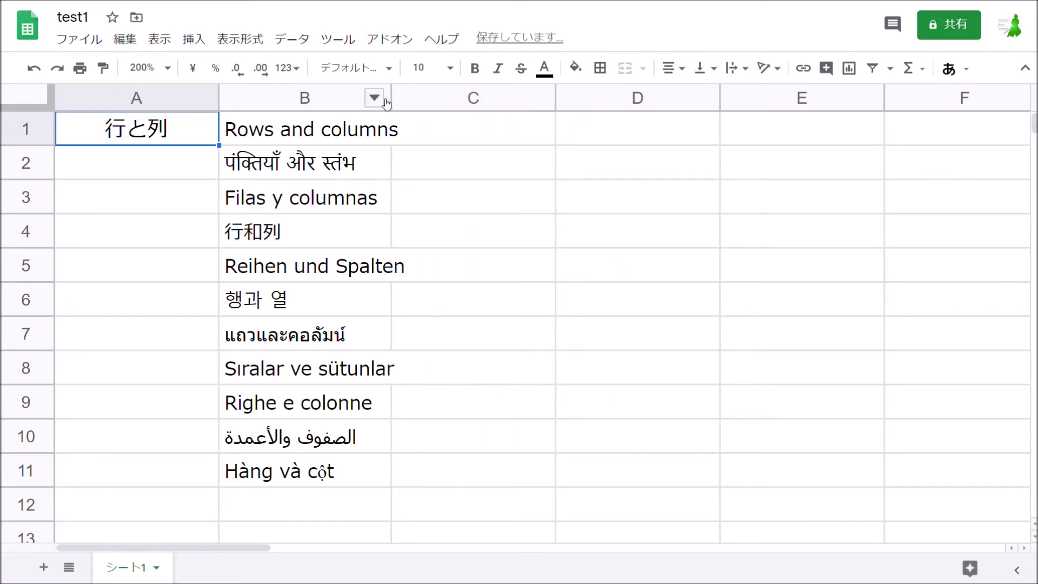
left_click(359, 102)
left_click_drag(393, 105, 467, 106)
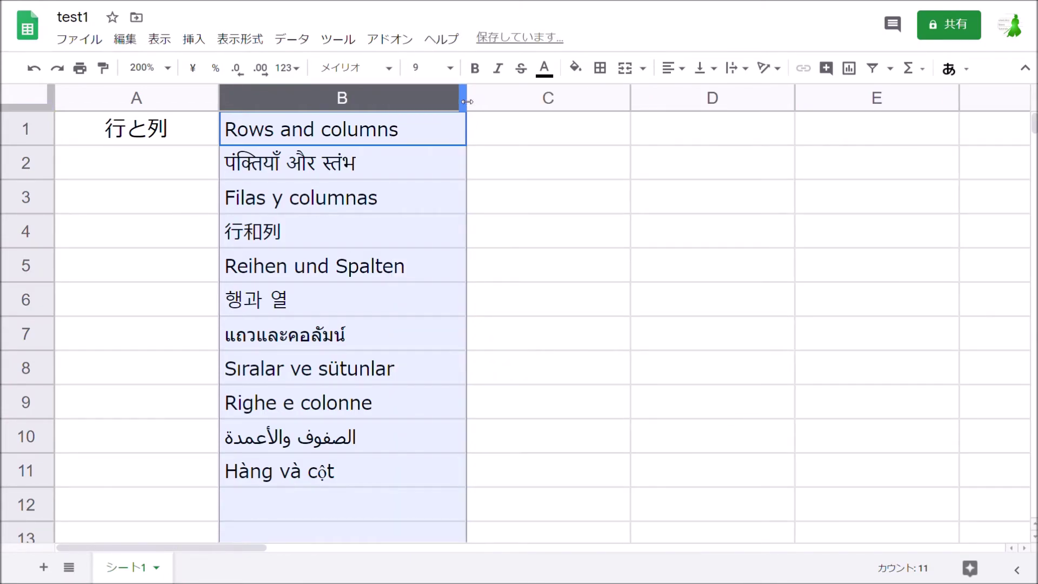
- Widen columns A and B together to an equal width, and fit both to their contents
left_click(173, 101)
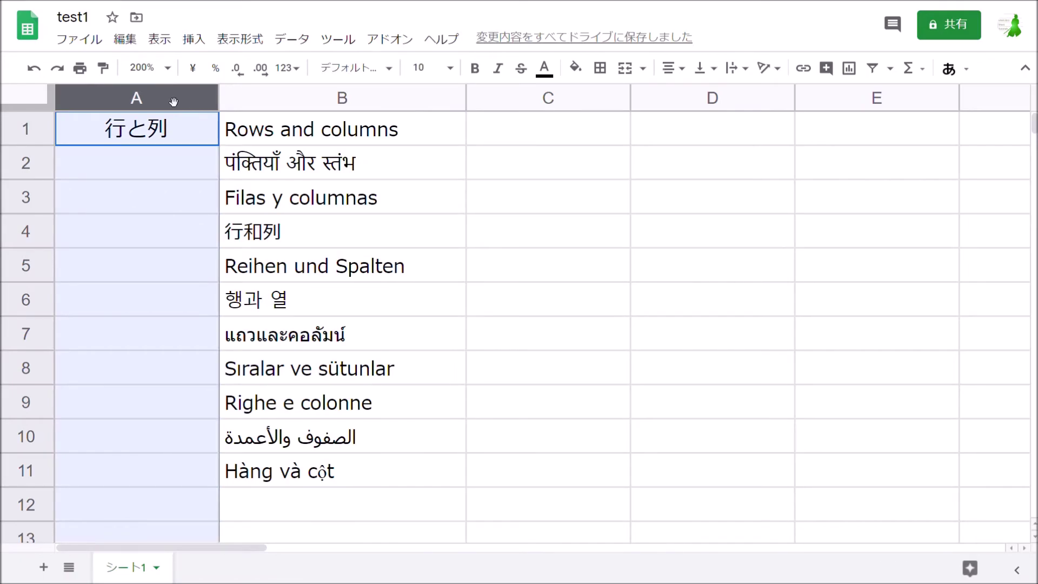
key("shift+Right")
left_click_drag(472, 101, 516, 103)
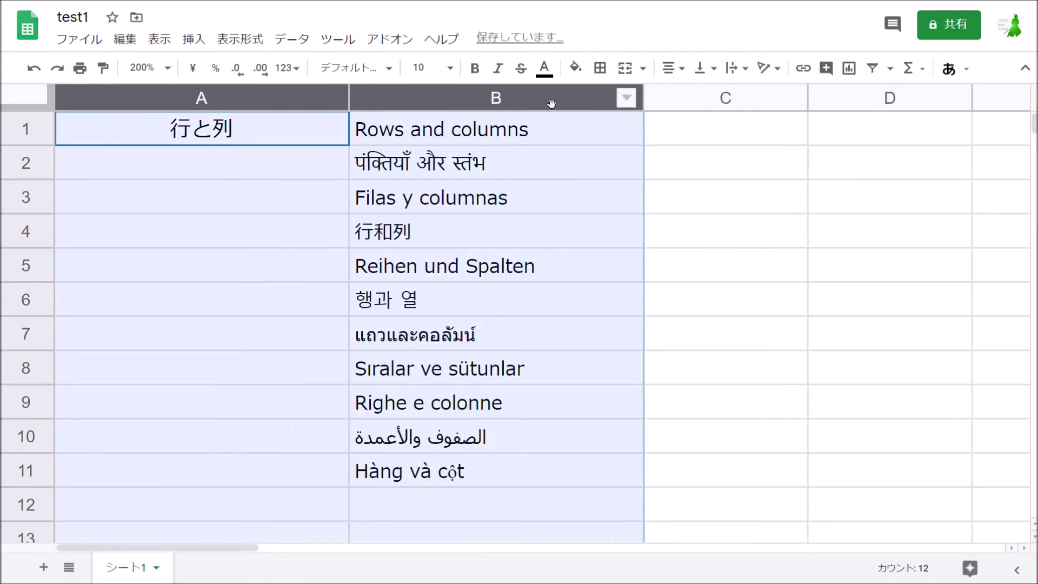
left_click_drag(649, 104, 649, 105)
double_click(649, 105)
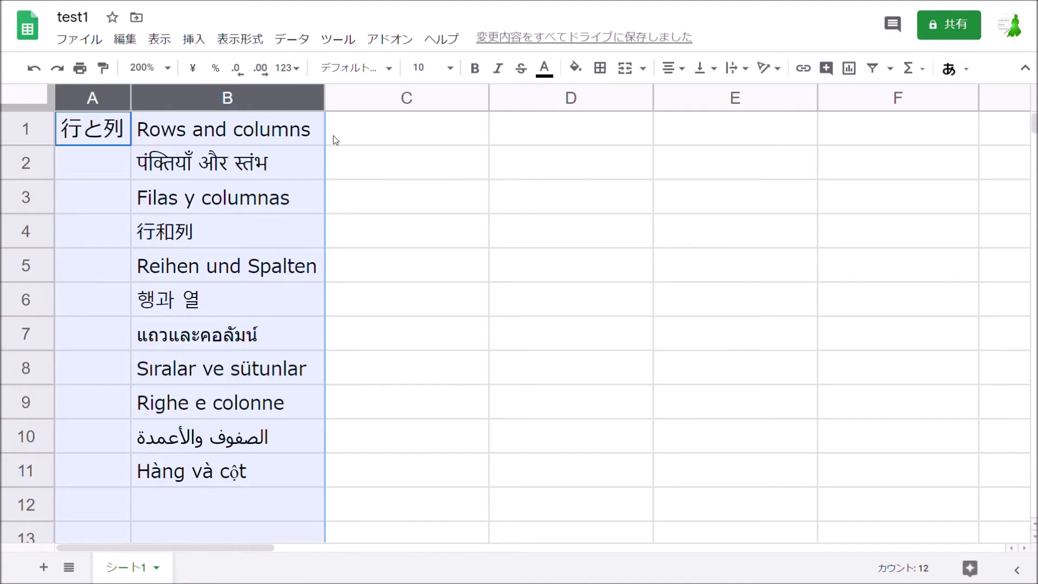
- Resize row 1 to a specified height of 30
left_click(315, 137)
right_click(43, 129)
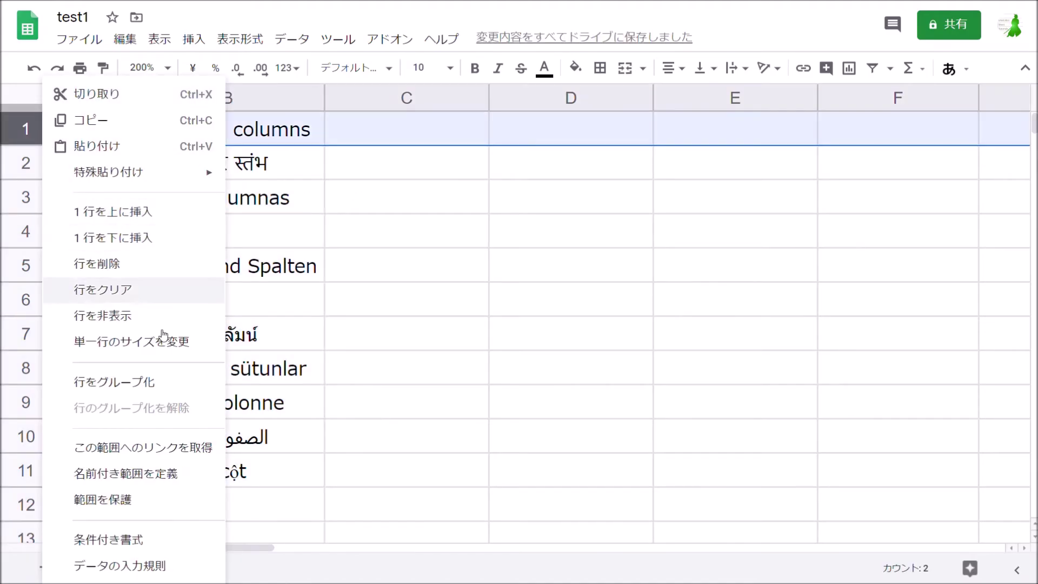
left_click(162, 345)
left_click(455, 283)
double_click(448, 283)
type("30")
key("Return")
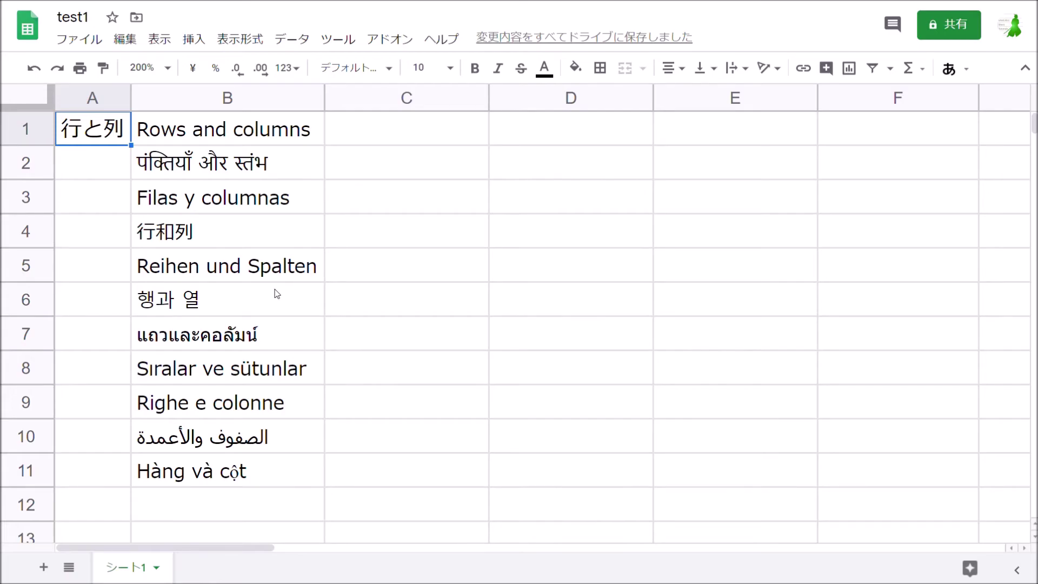
- Hide row 6
left_click(32, 302)
right_click(39, 305)
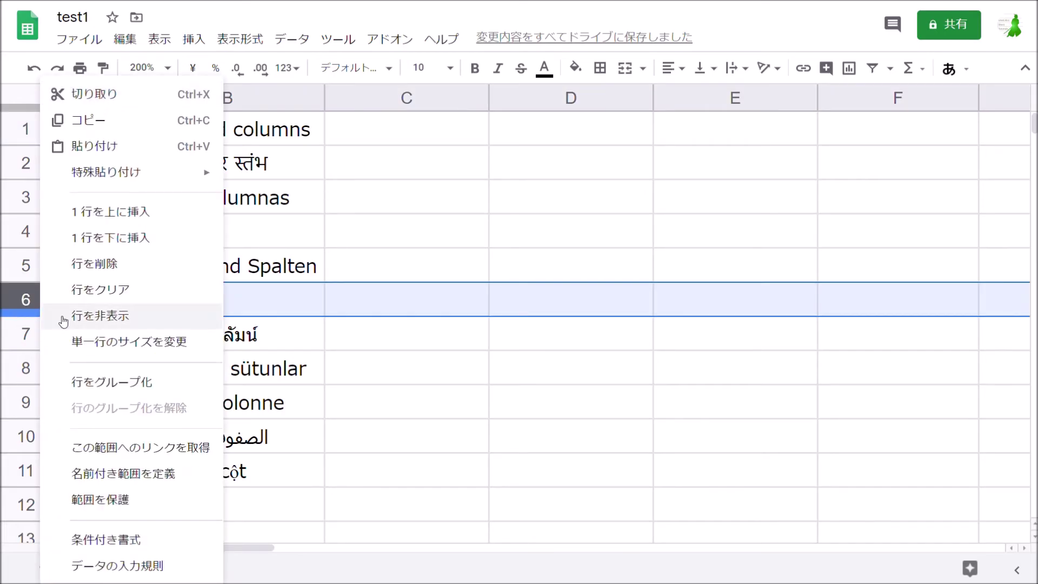
left_click(111, 318)
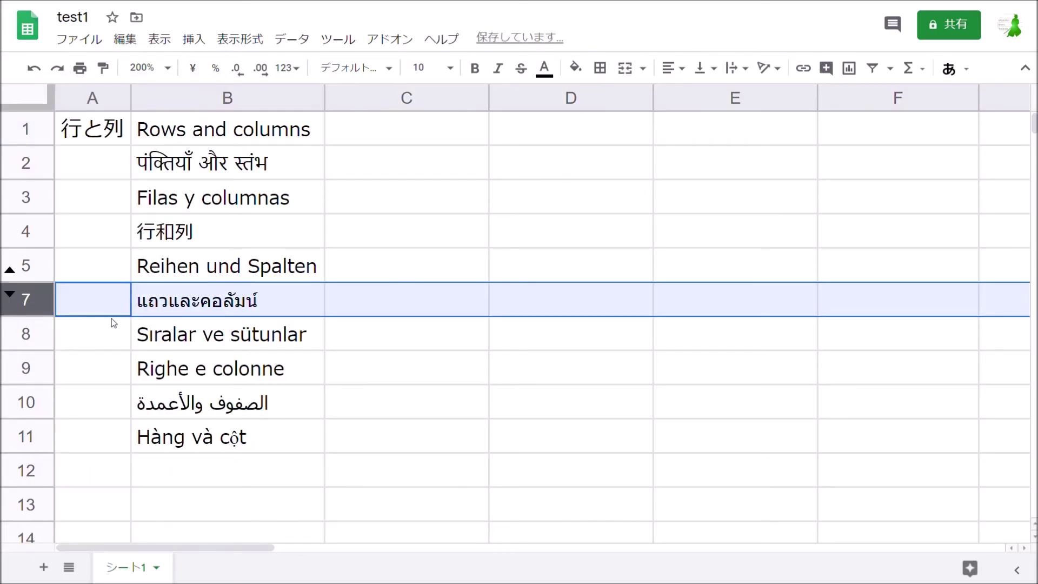
- Hide column B
left_click(266, 103)
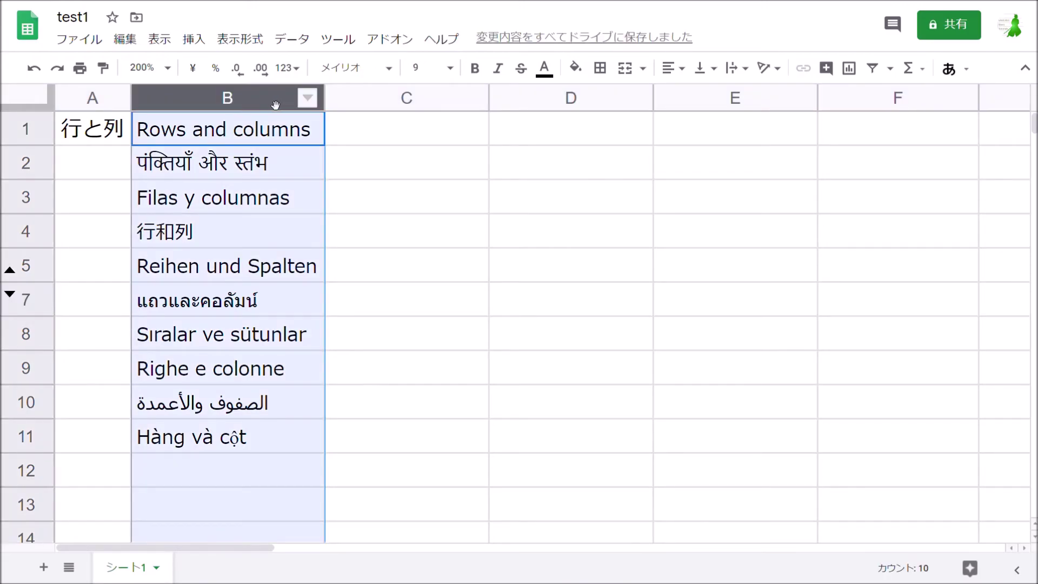
right_click(276, 105)
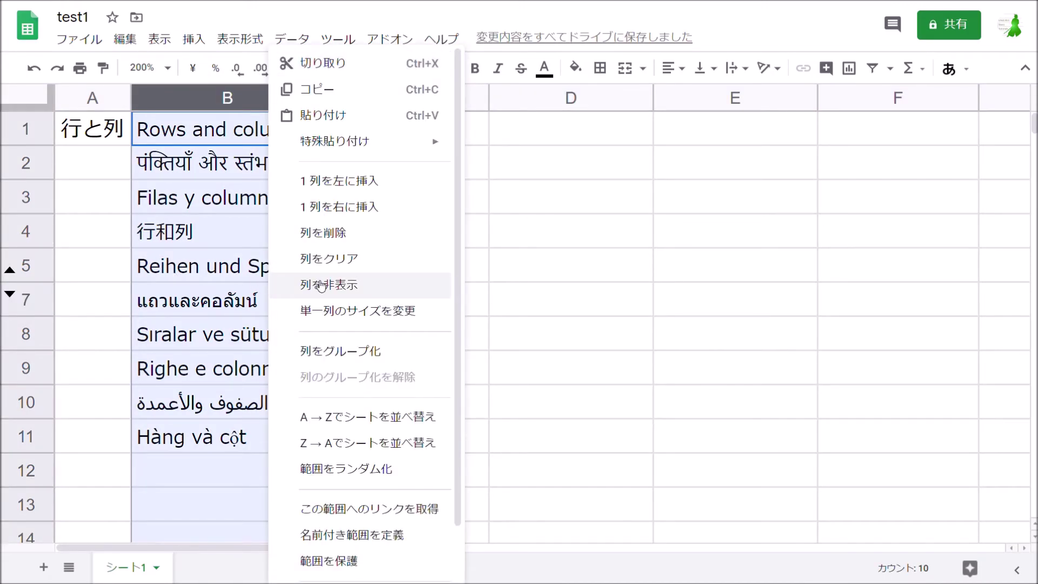
left_click(396, 286)
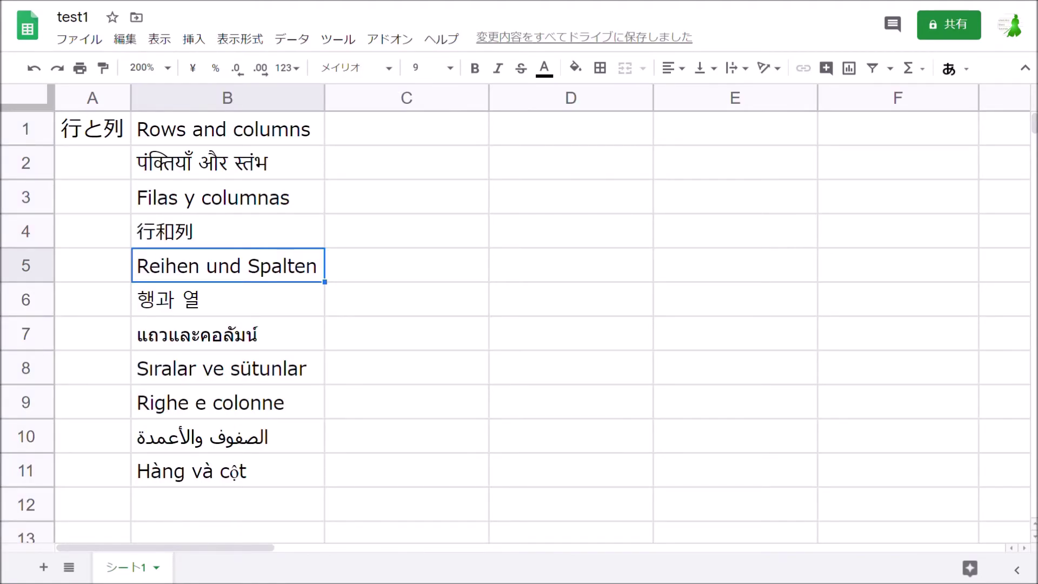
- Hide row 1 from cell A1, unhide it again, and select cell B1
key("ctrl+Home")
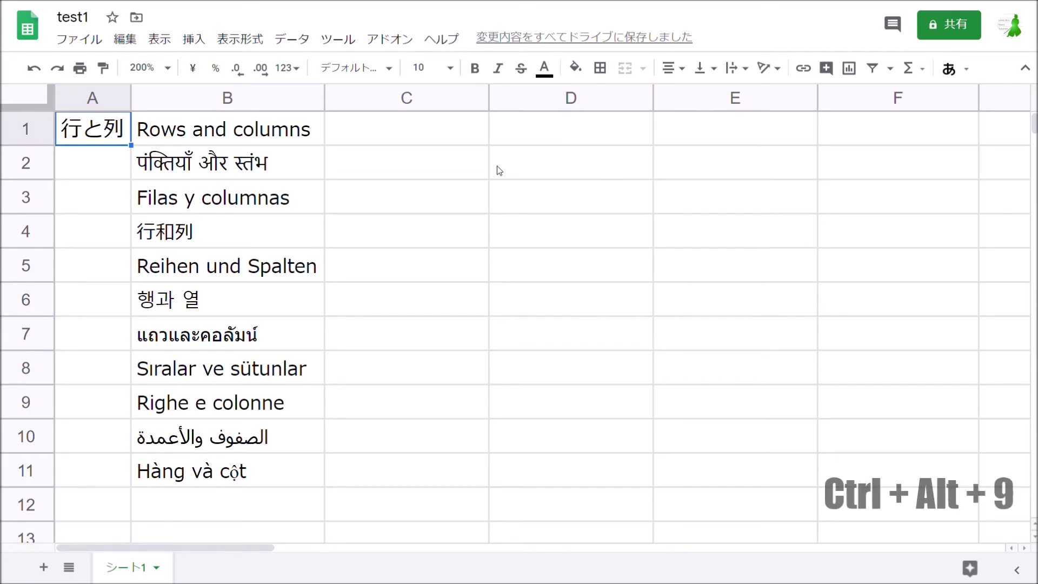
key("ctrl+alt+9")
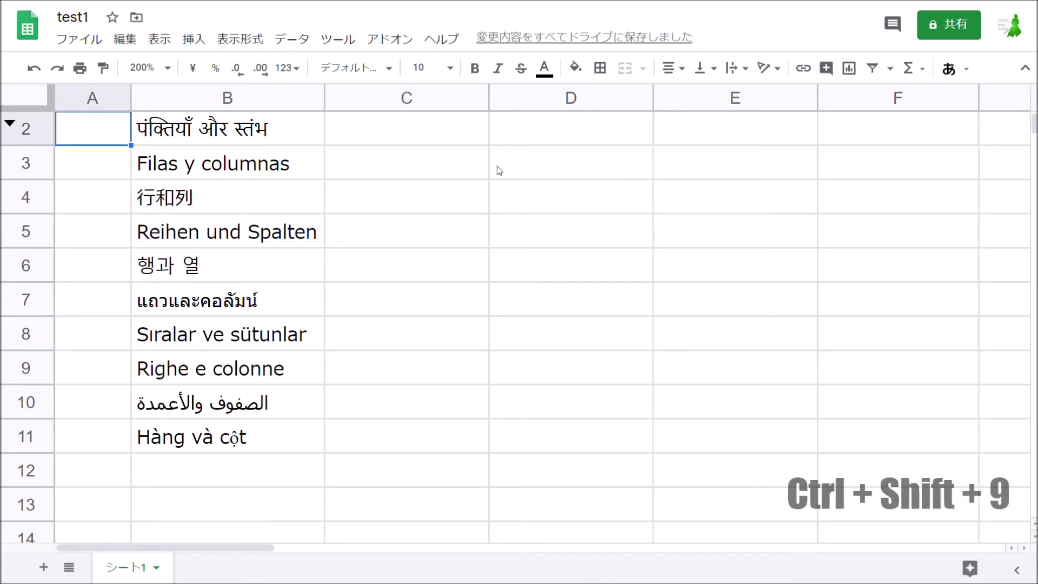
key("ctrl+shift+9")
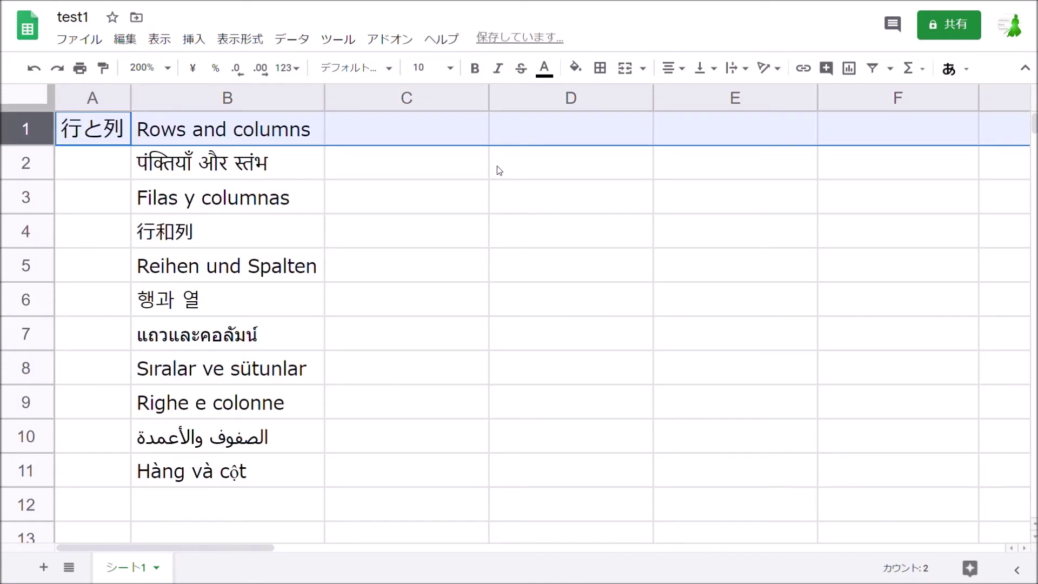
left_click(181, 136)
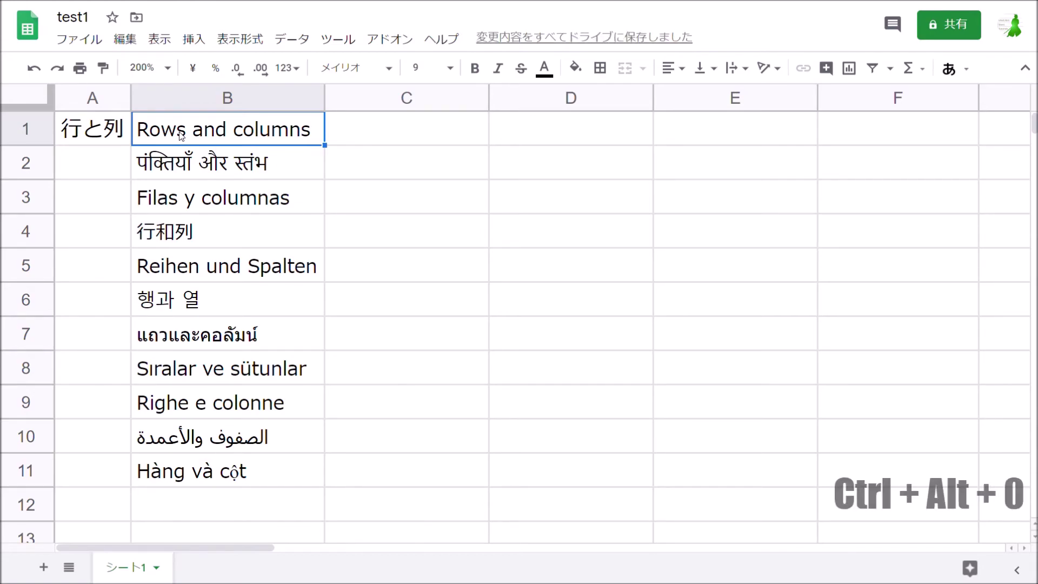
- Hide column B and unhide it again
key("ctrl+alt+0")
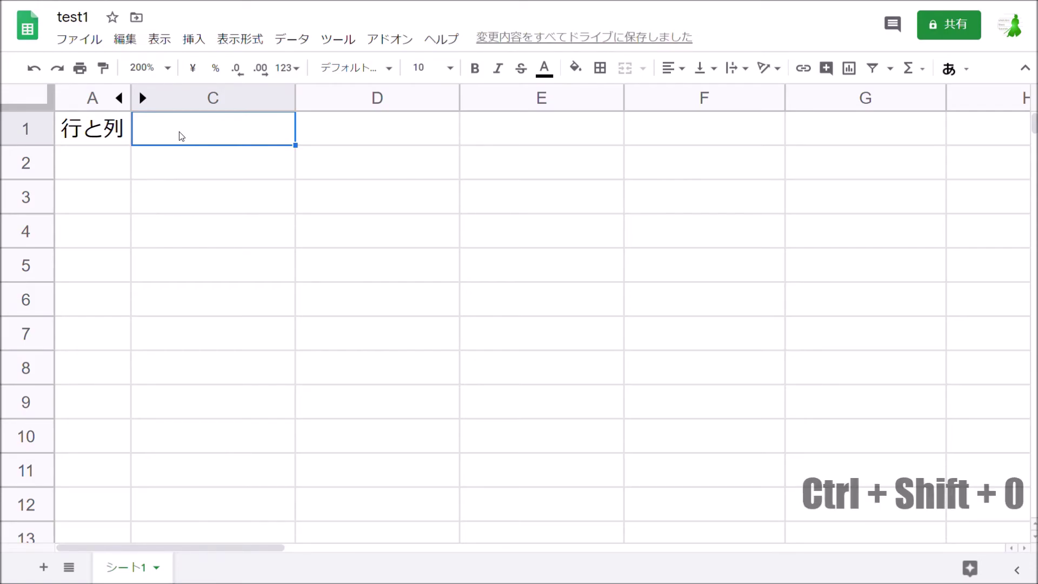
key("ctrl+shift+0")
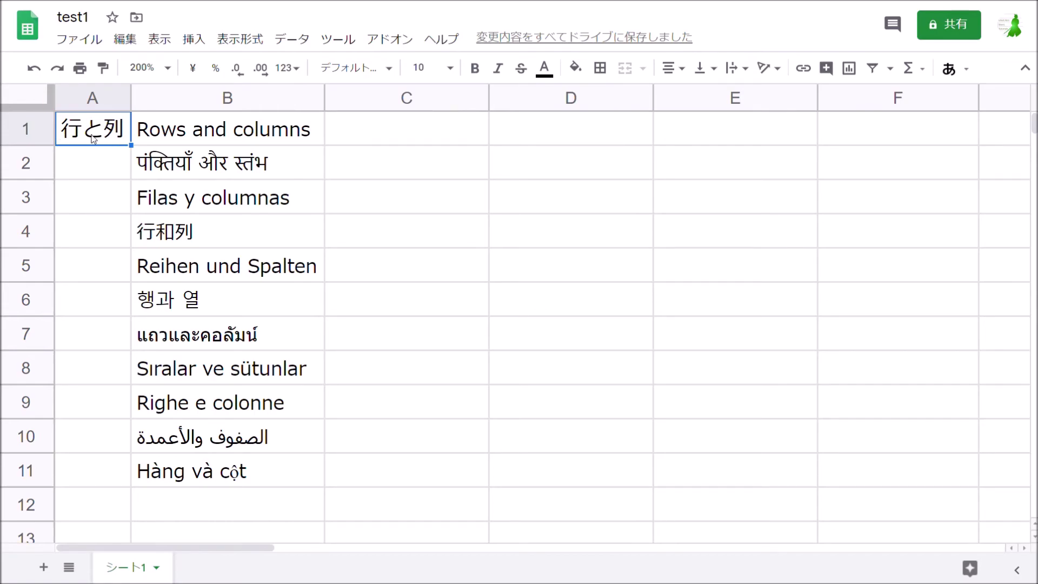
- Delete column B and undo the deletion
right_click(208, 97)
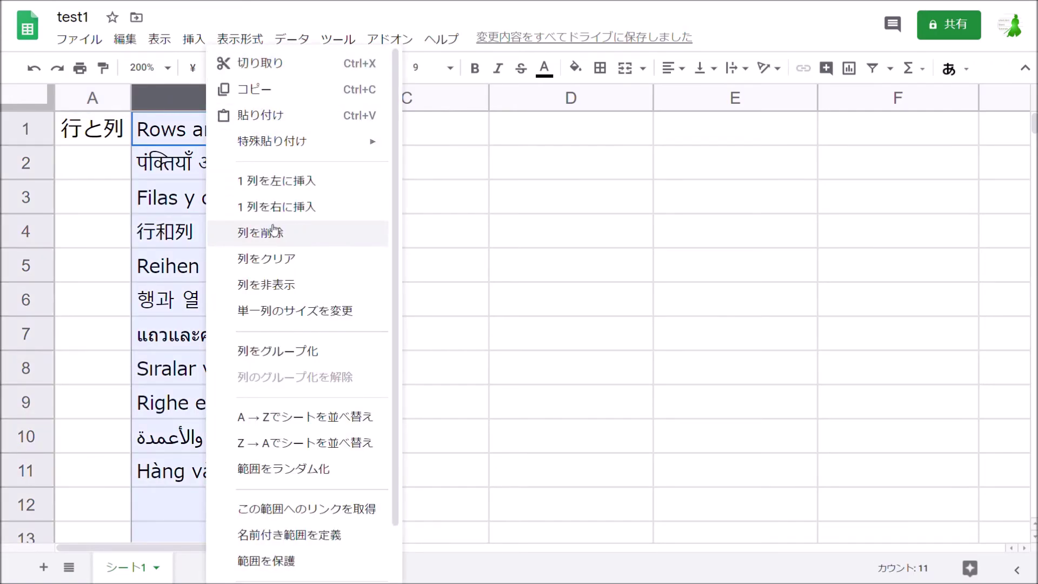
left_click(307, 232)
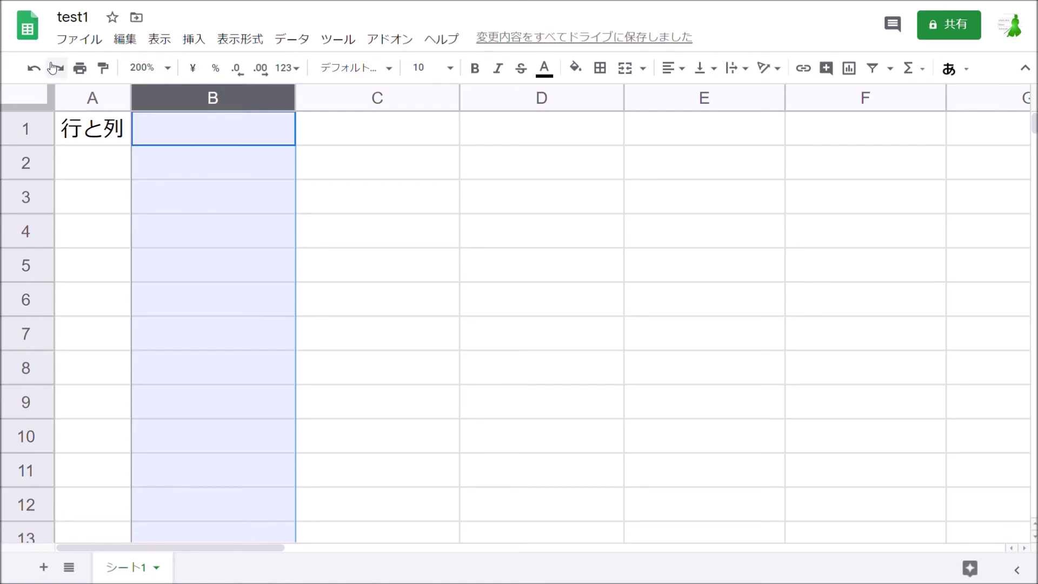
left_click(34, 69)
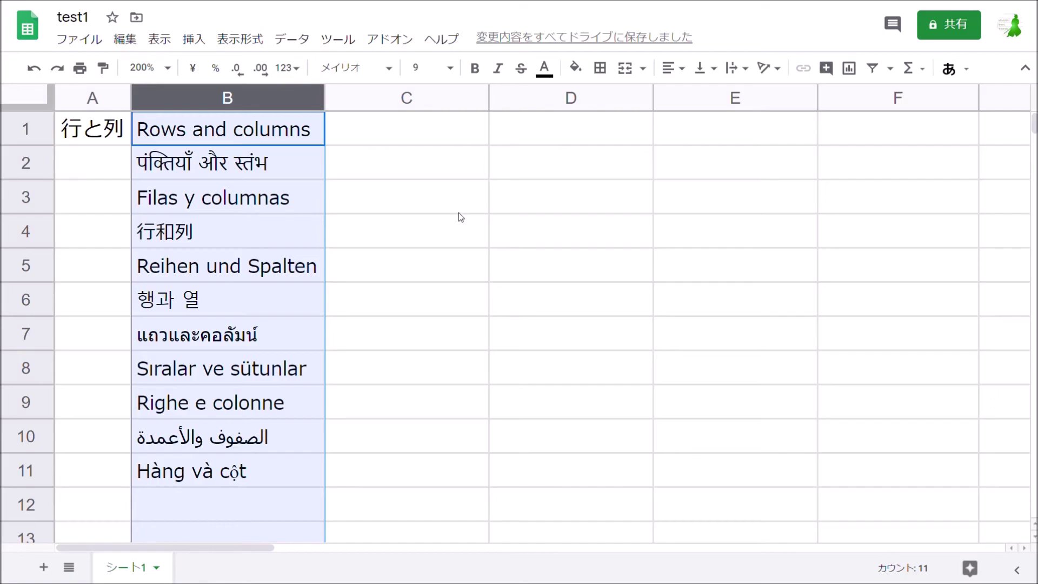
- Examine the row and column deletion commands offered for cell C4, and select cell A4 to look at the editing commands
right_click(459, 228)
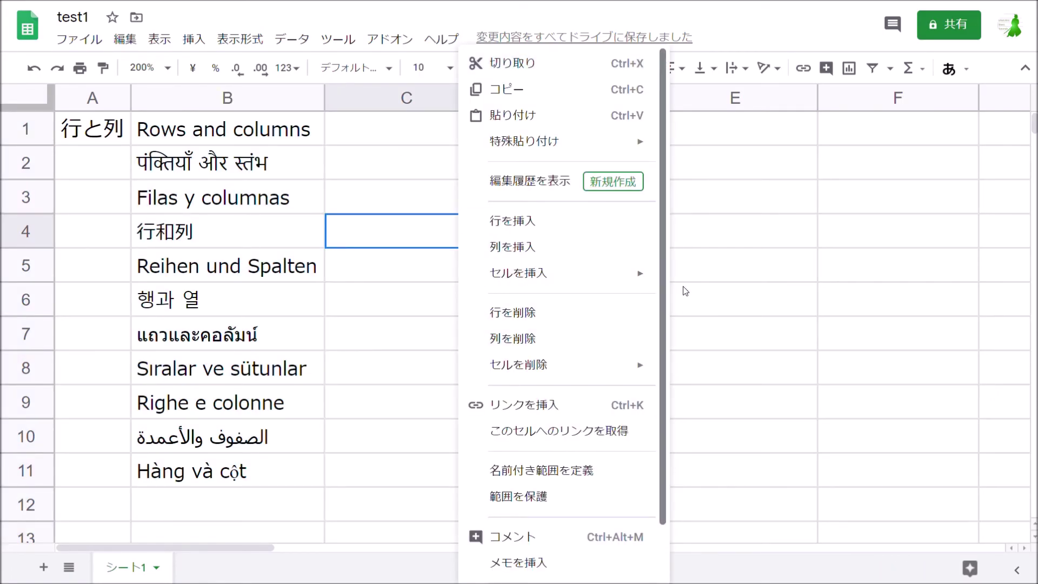
left_click(768, 280)
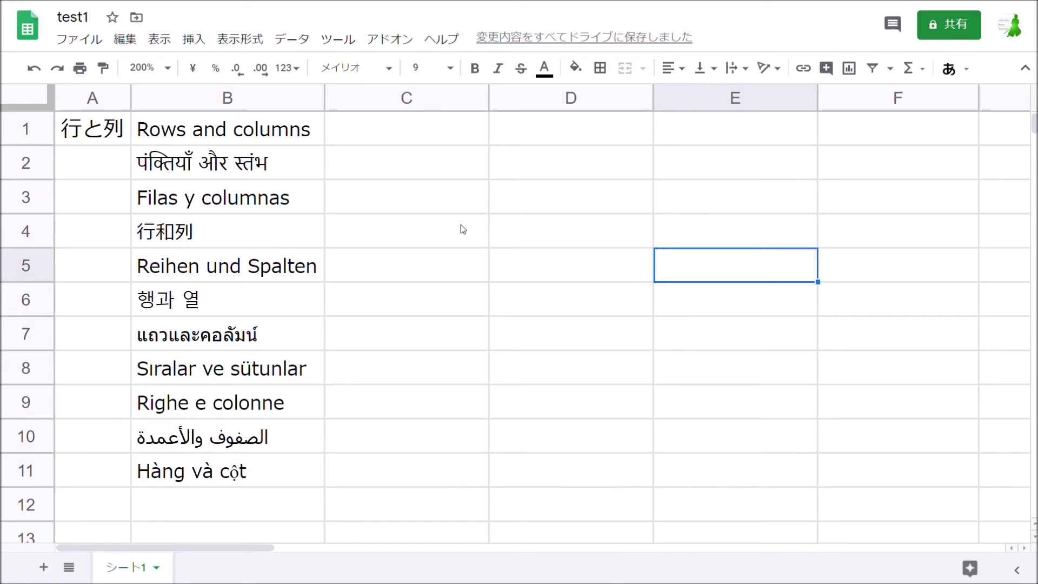
left_click(439, 225)
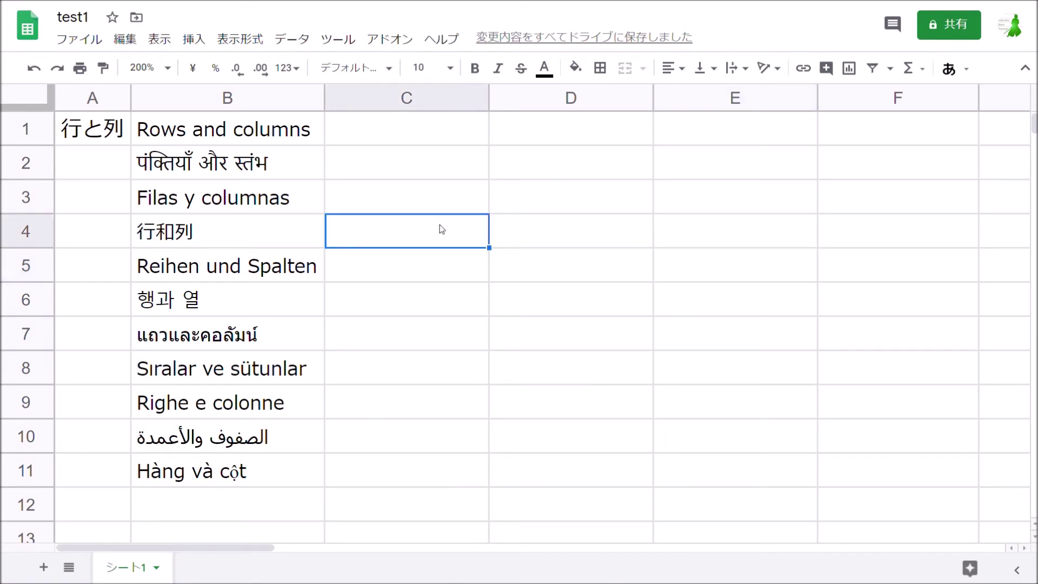
left_click(104, 242)
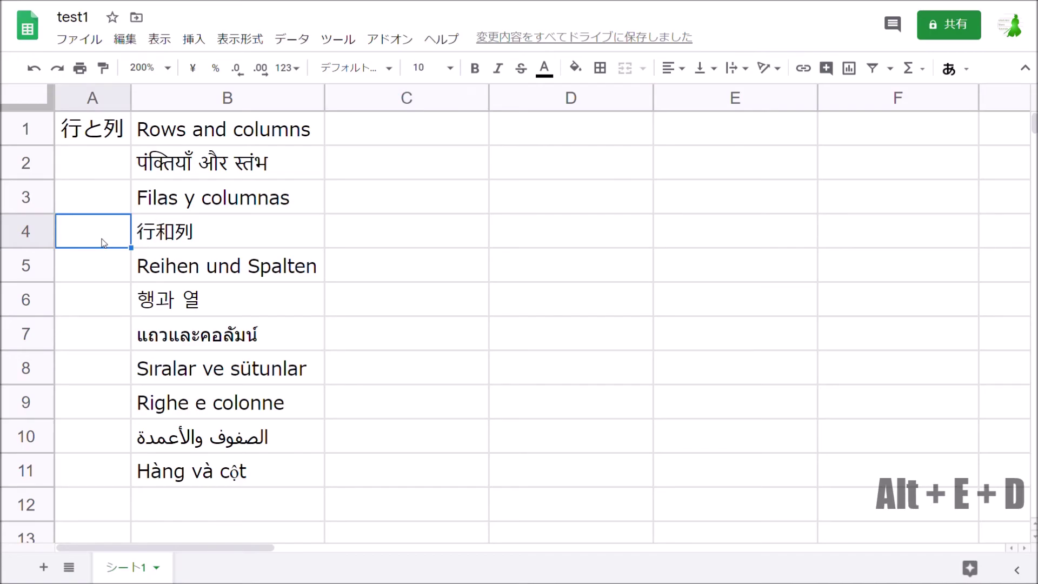
key("alt+e")
key("e")
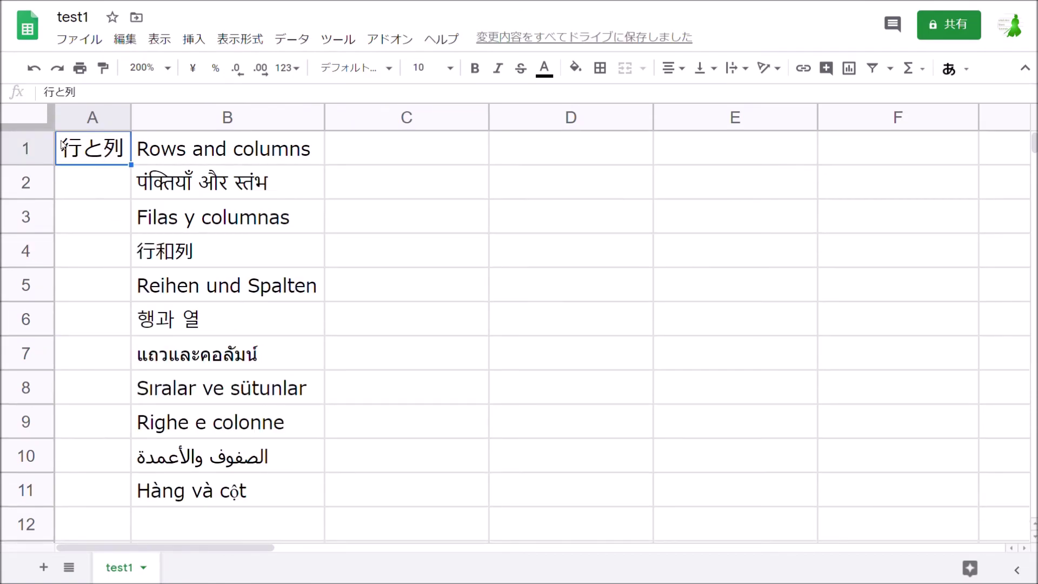
- Select all cells of the sheet, reduce the selection to cell C6, and select the whole sheet again
left_click(24, 119)
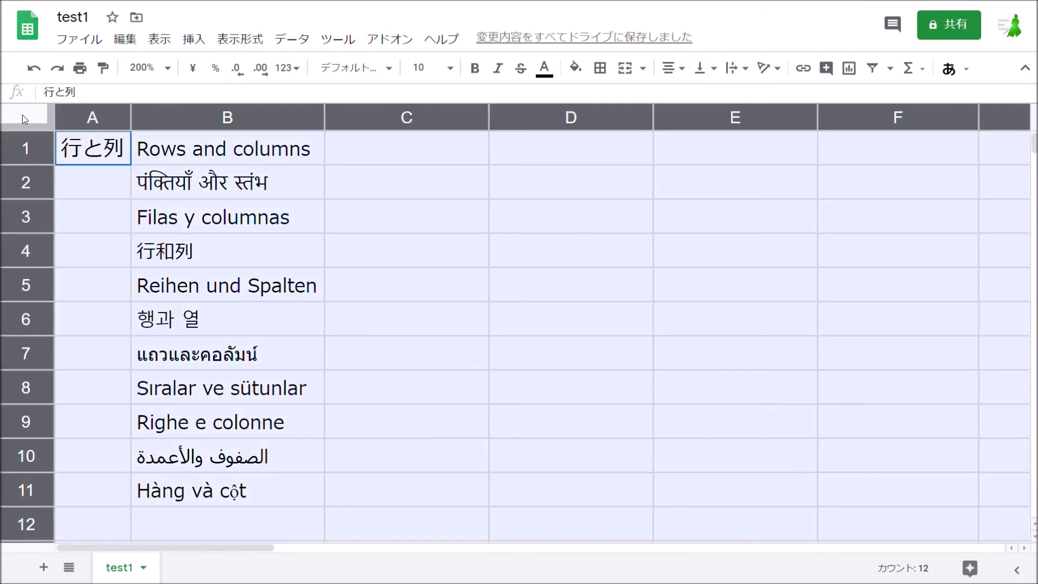
left_click(452, 333)
key("ctrl+a")
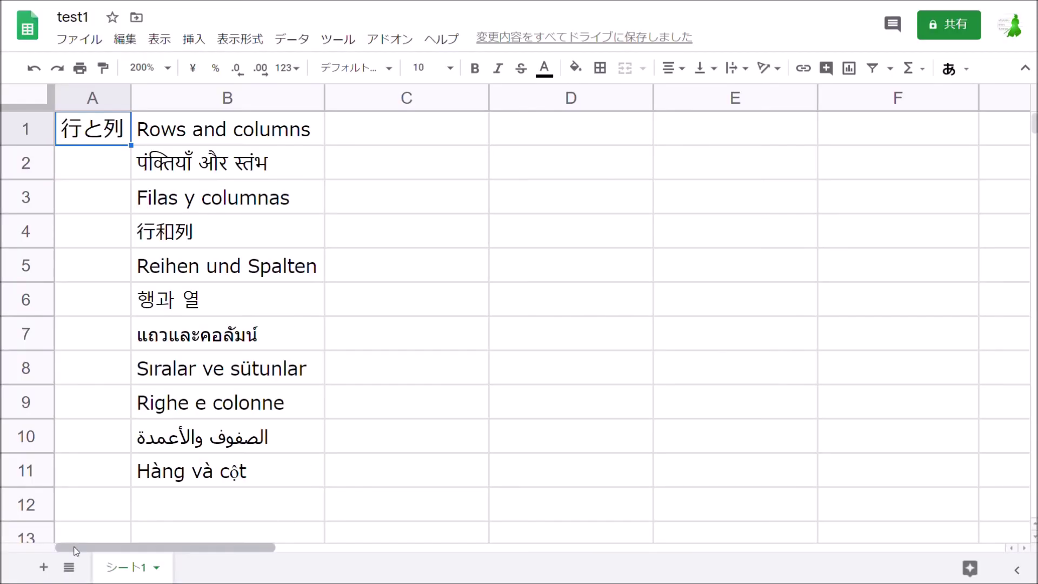
- Add a new sheet to the spreadsheet and switch back to シート1
left_click(48, 568)
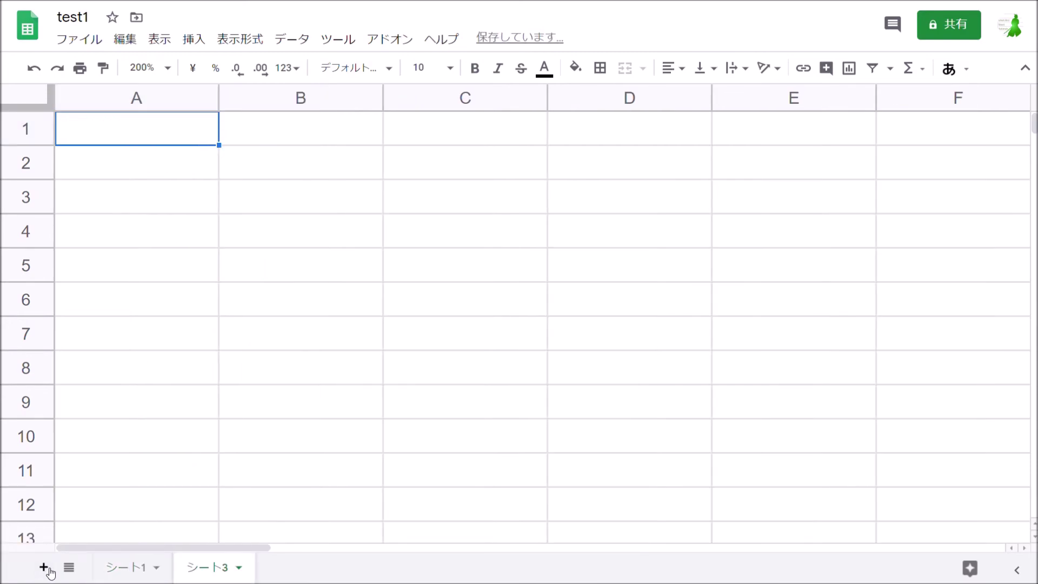
left_click(138, 569)
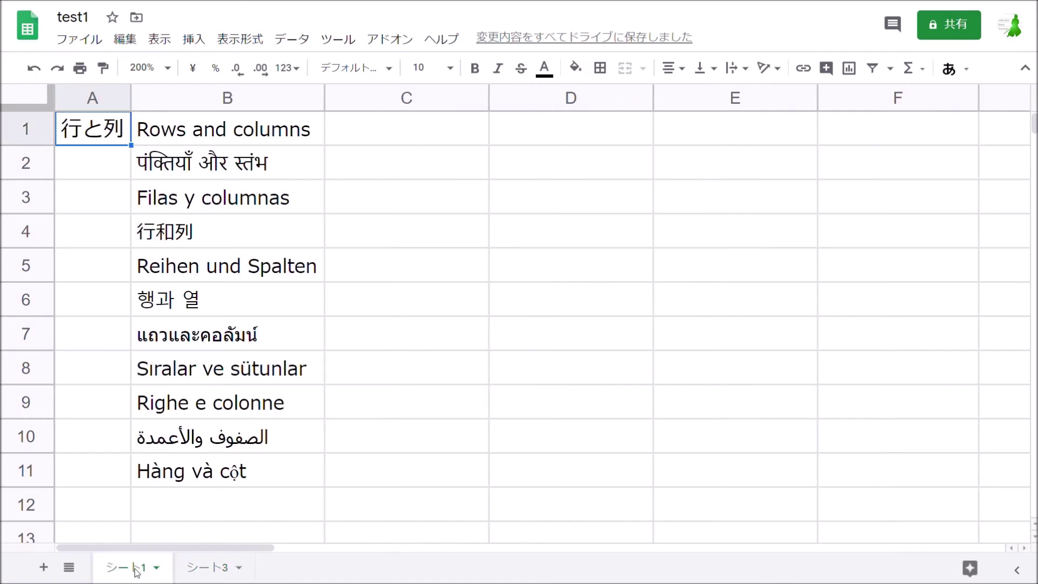
- Rename the sheet シート1 as test1
left_click(157, 569)
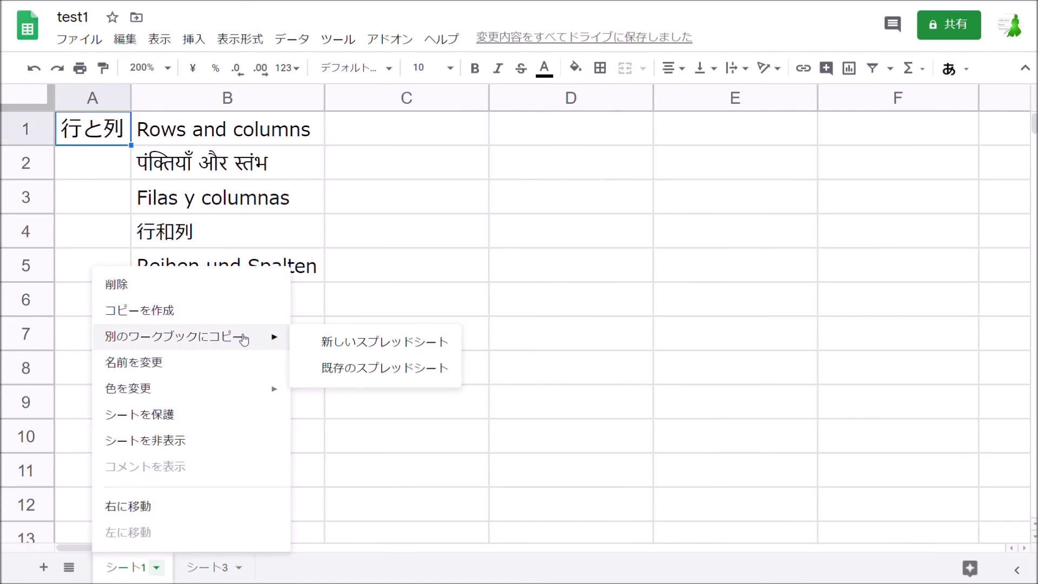
mouse_move(247, 388)
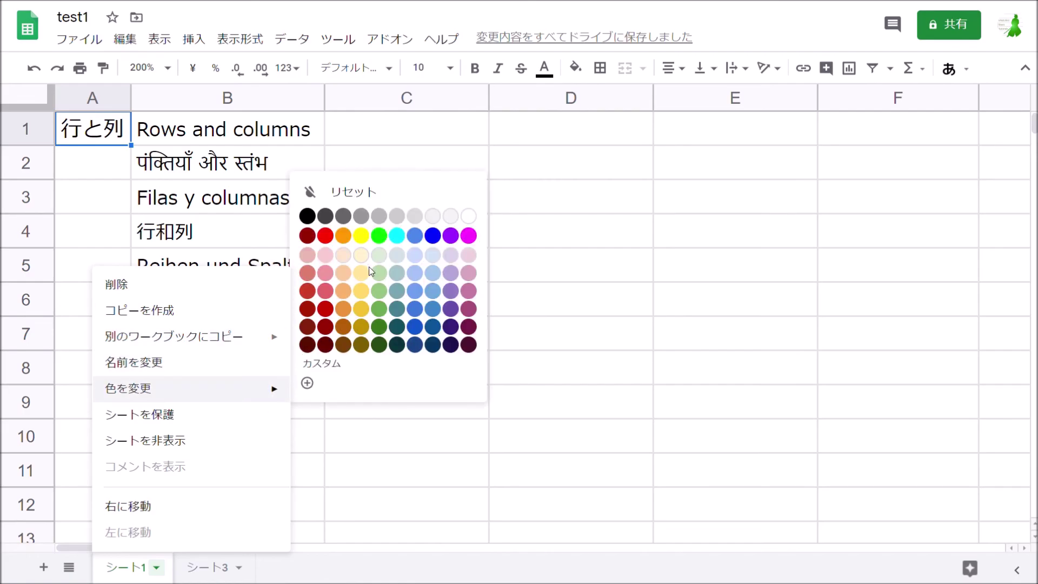
left_click(215, 371)
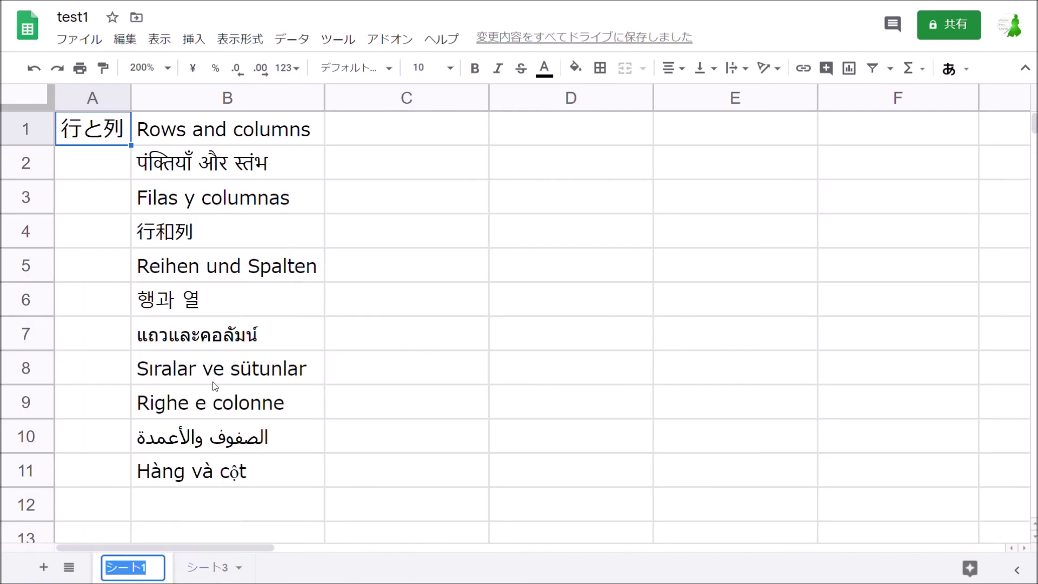
type("test1")
key("F10")
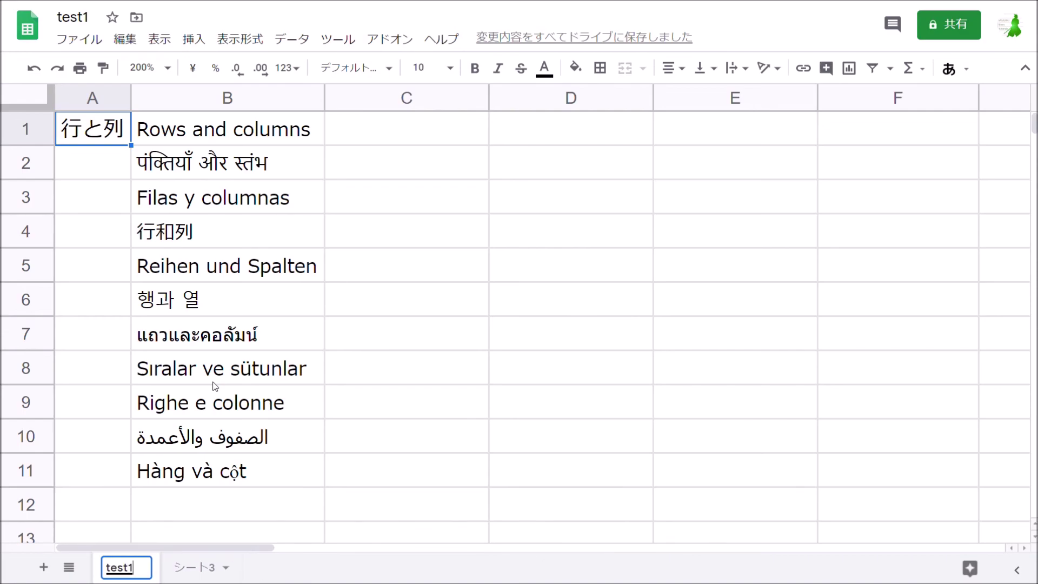
key("Return")
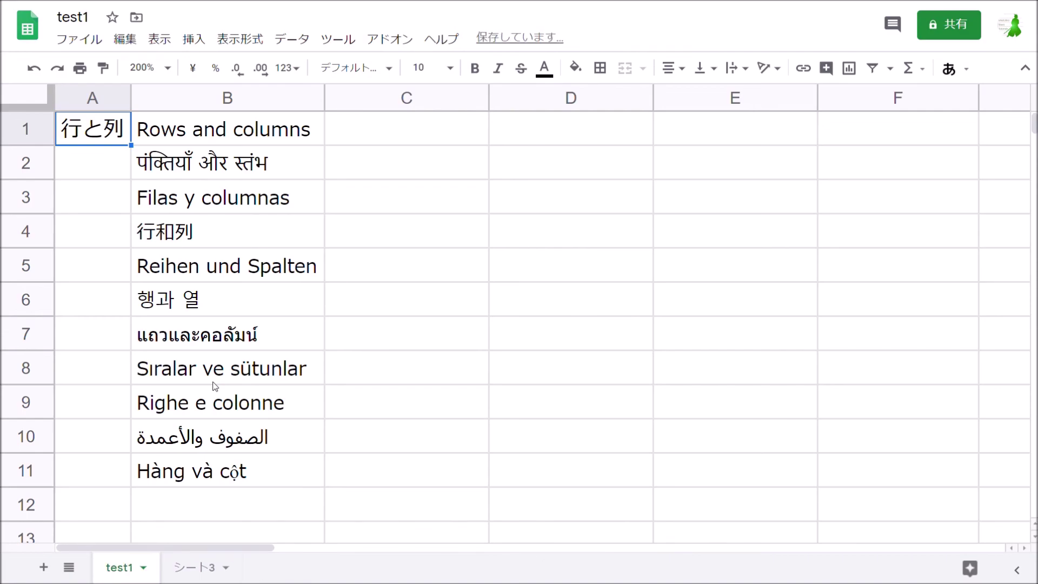
- Review the options available for the test1 sheet and move the sheet behind シート3
left_click(145, 564)
mouse_move(234, 399)
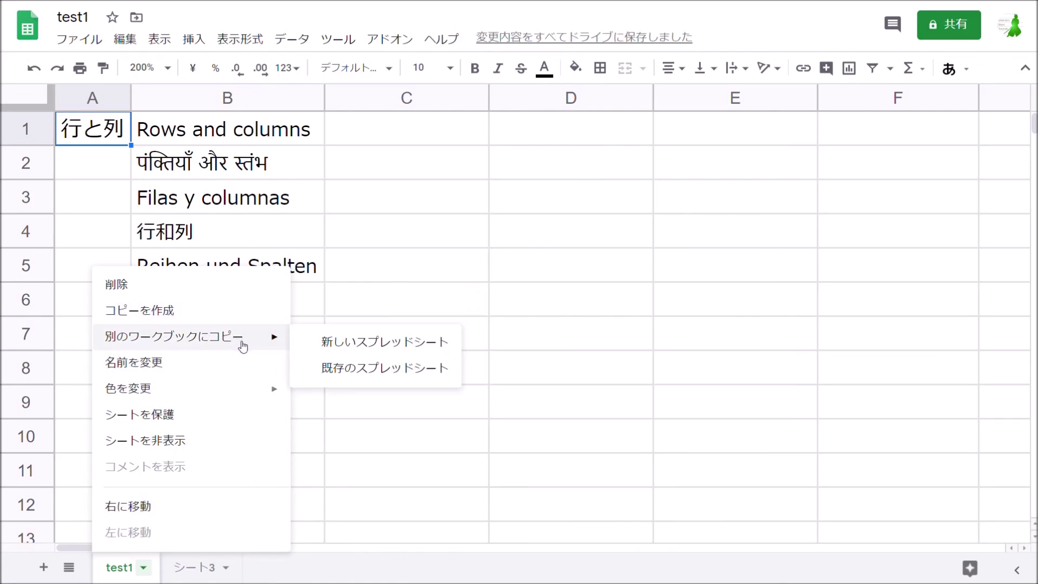
left_click(356, 485)
left_click_drag(128, 569, 207, 573)
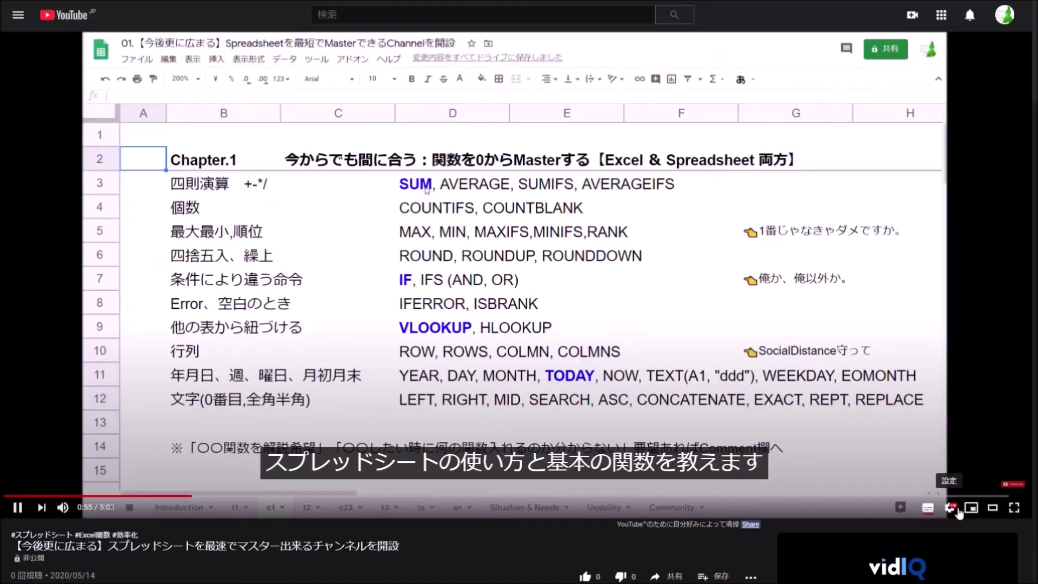
- In the YouTube video's subtitle display options, set the background opacity to 0%
left_click(949, 506)
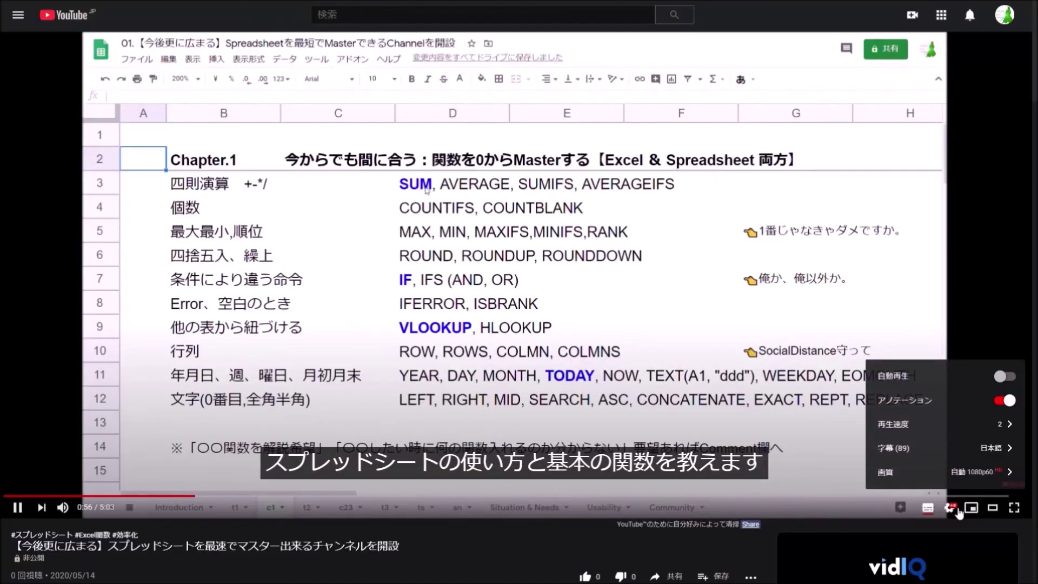
left_click(972, 449)
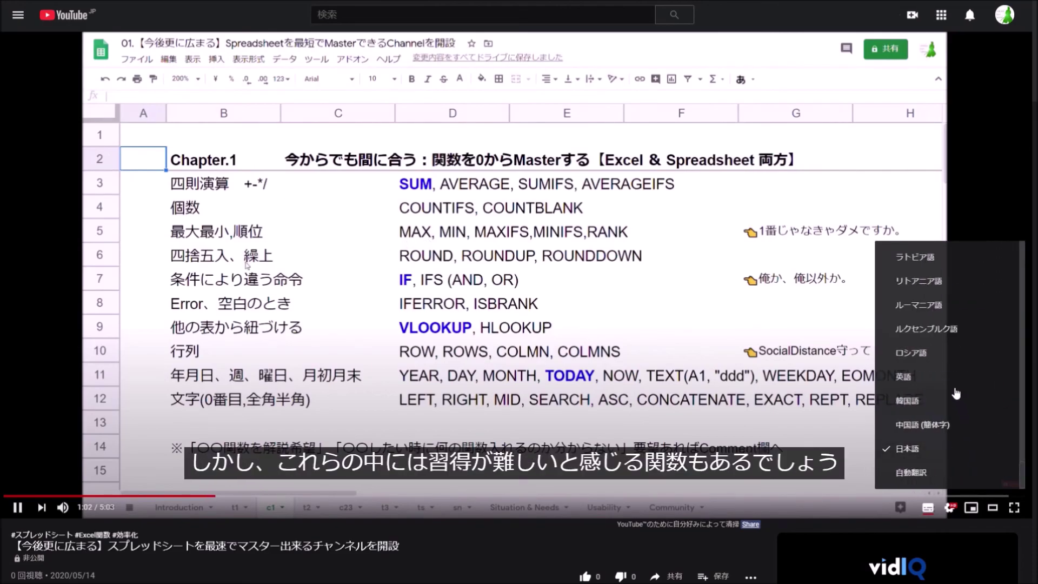
scroll(953, 391, "up", 15)
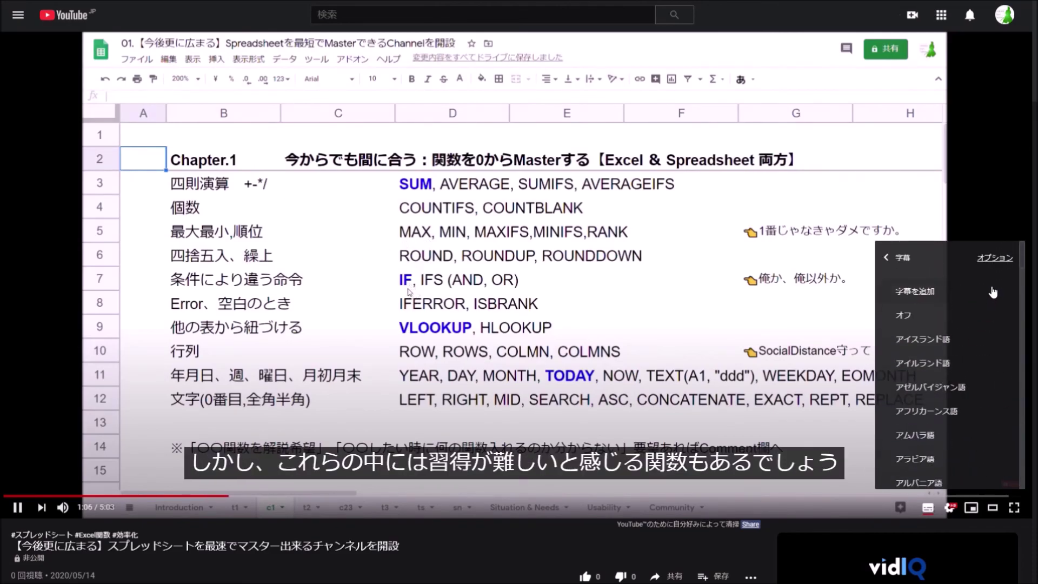
left_click(995, 259)
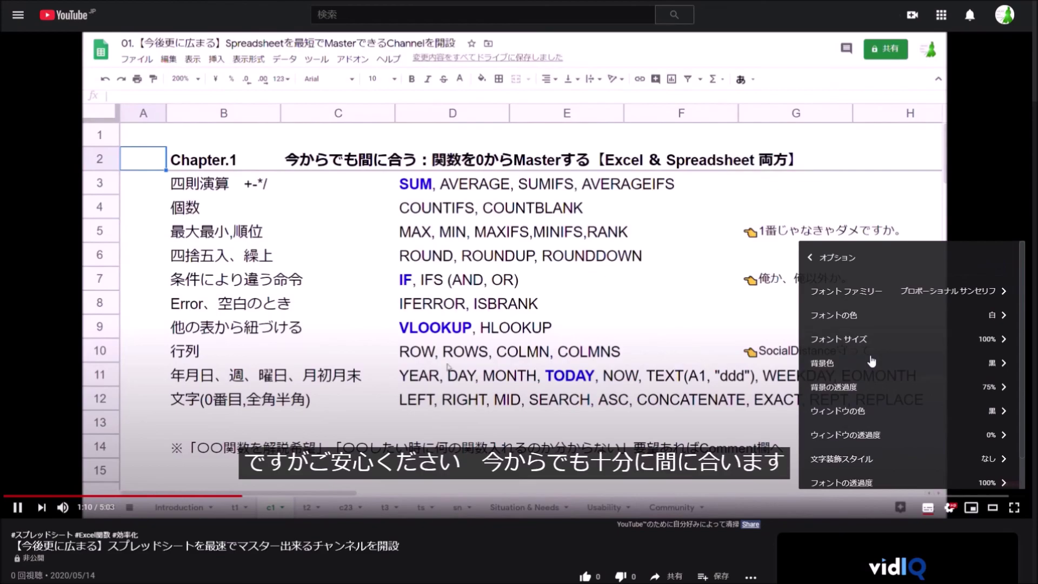
left_click(867, 387)
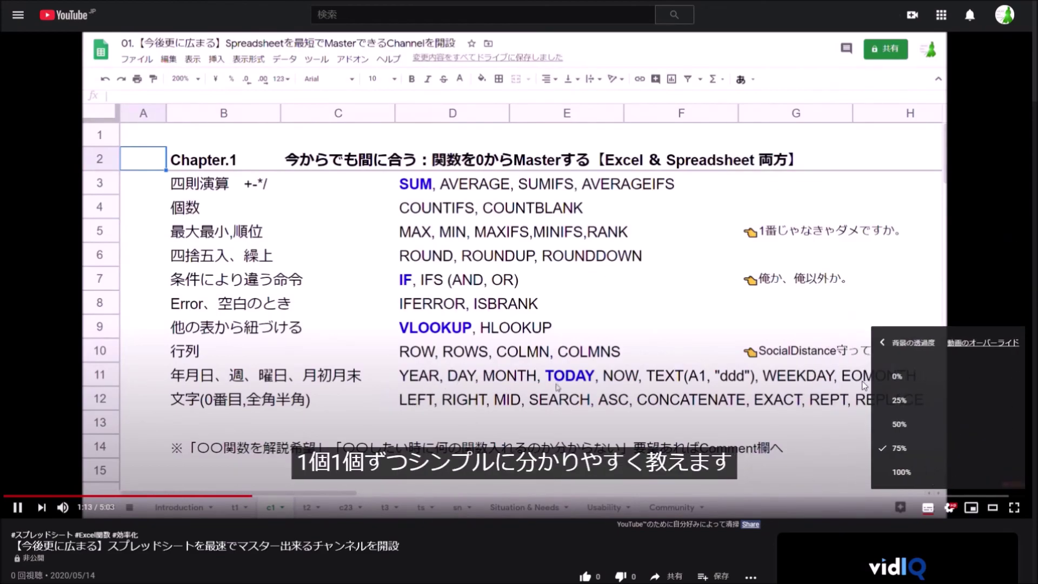
left_click(922, 378)
left_click(894, 345)
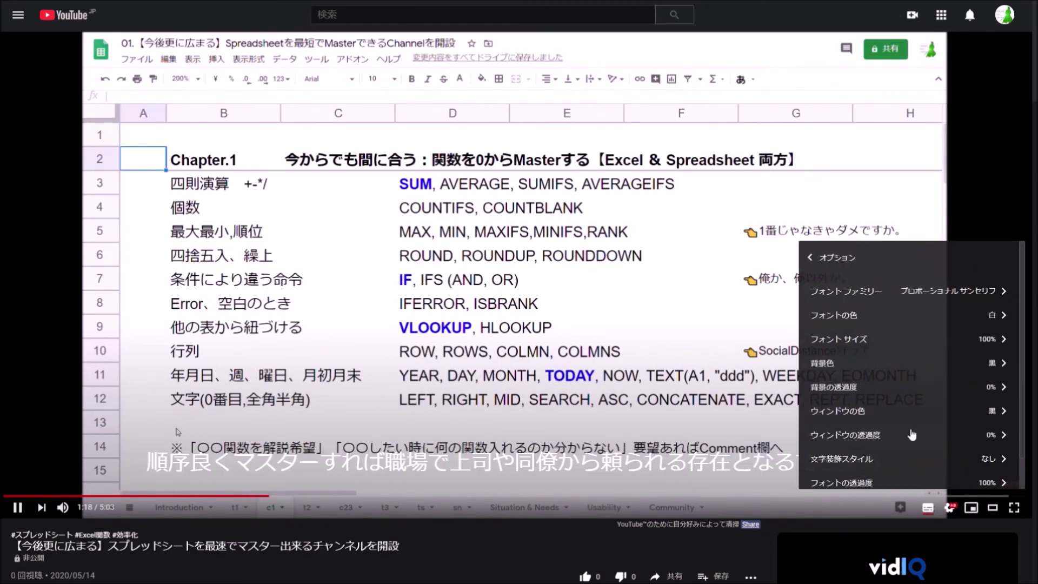
- Set the subtitles' character edge style to drop shadow (ドロップシャドウ) and close the video settings
left_click(901, 459)
left_click(913, 409)
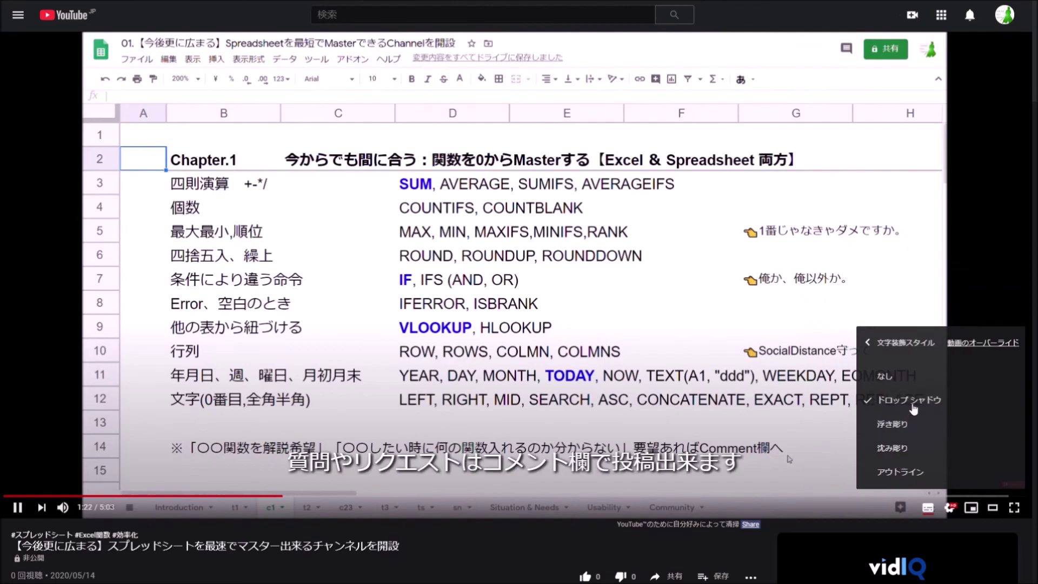
left_click(949, 508)
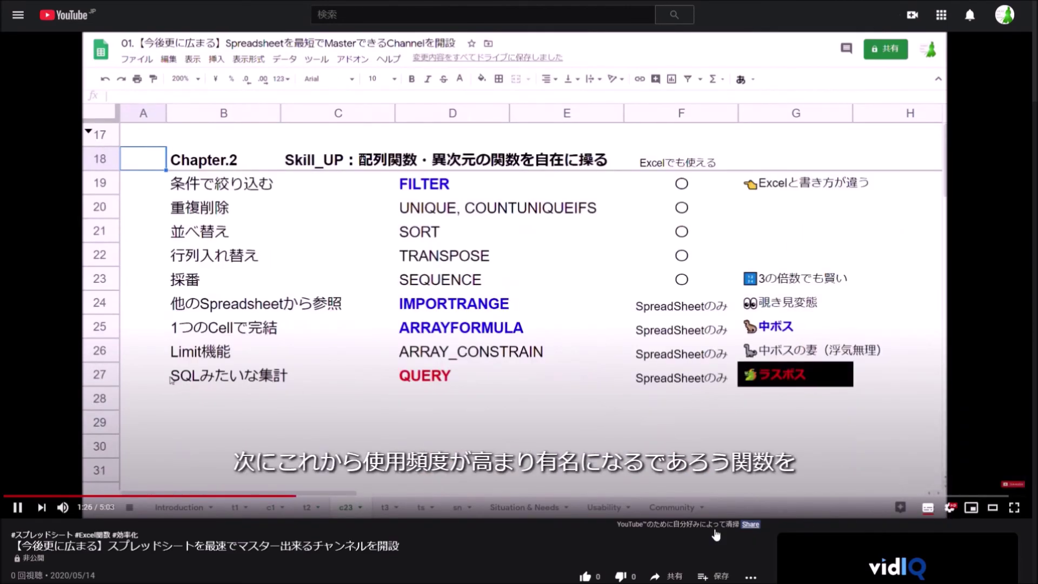